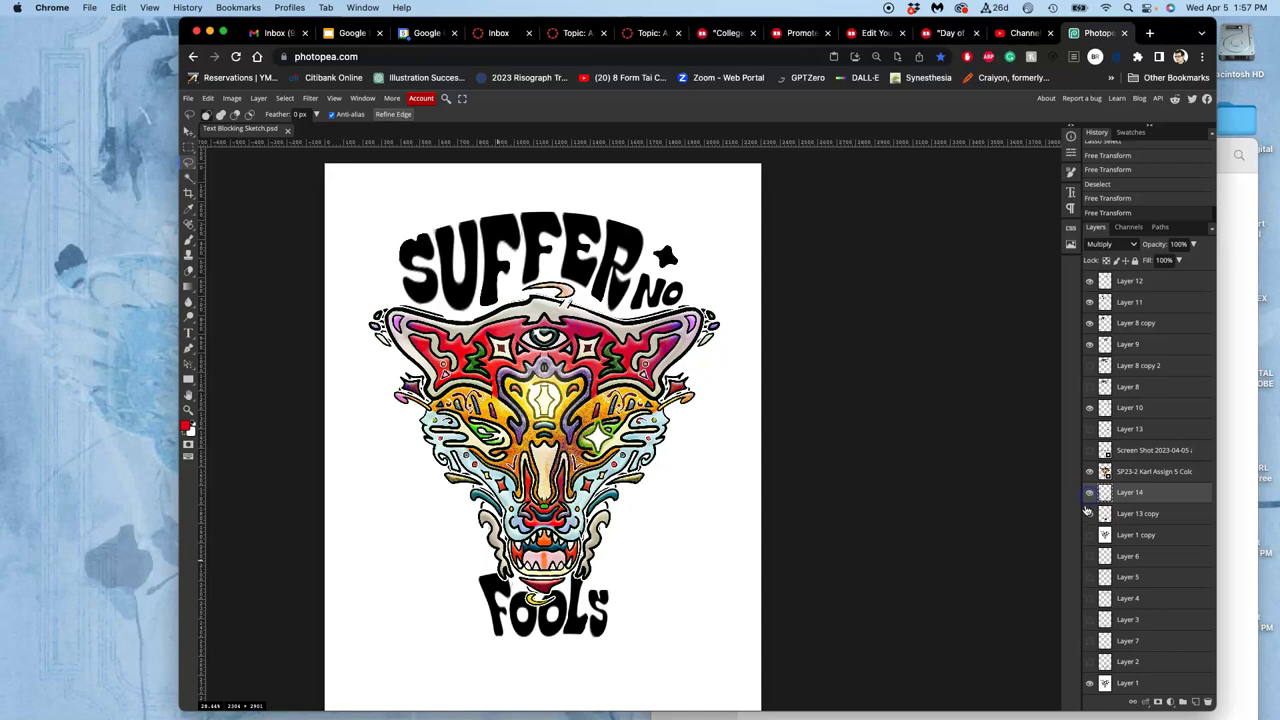
# - Merge Layer 14 and Layer 13 copy into a single layer
pyautogui.click(1089, 514)
pyautogui.click(1089, 514)
pyautogui.click(1089, 493)
pyautogui.keyDown('shift'); pyautogui.click(1130, 513); pyautogui.keyUp('shift')
pyautogui.press('super+e')
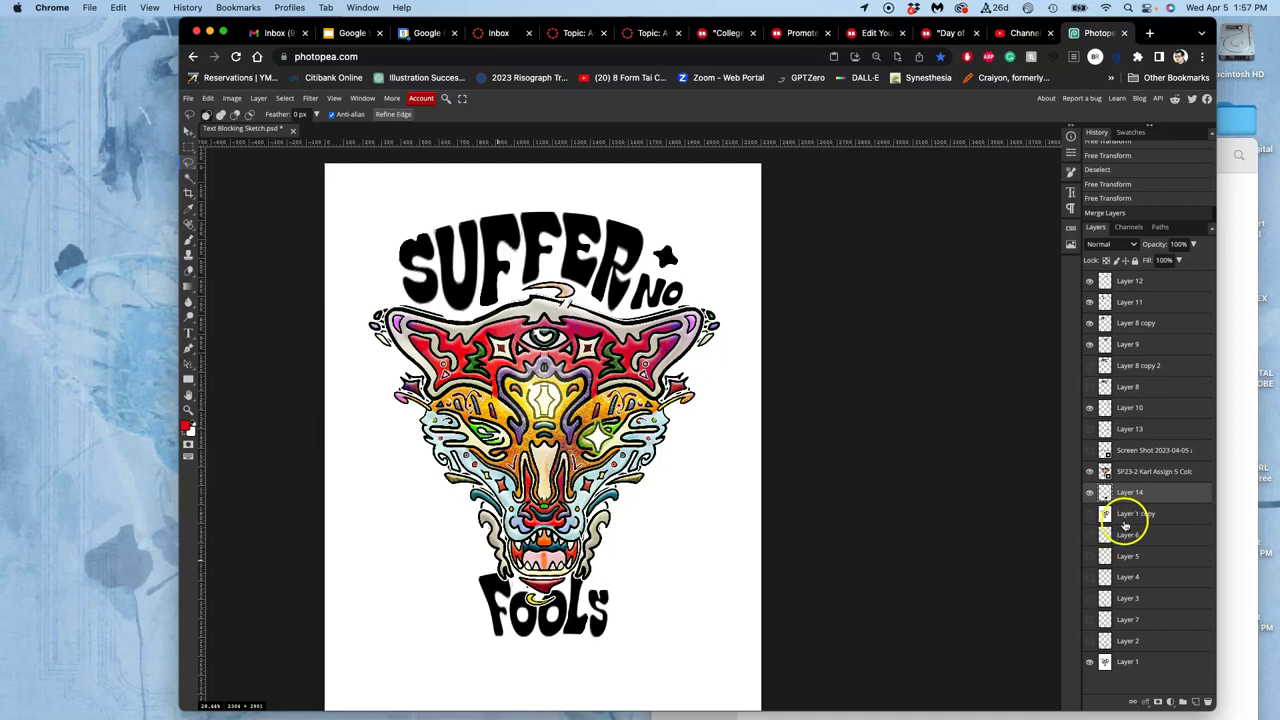
# - Make the sketch layers Layer 2, Layer 7, Layer 3 and Layer 4 visible, keeping Layer 5 hidden
pyautogui.click(1090, 620)
pyautogui.click(1090, 598)
pyautogui.click(1090, 598)
pyautogui.click(1090, 577)
pyautogui.click(1089, 556)
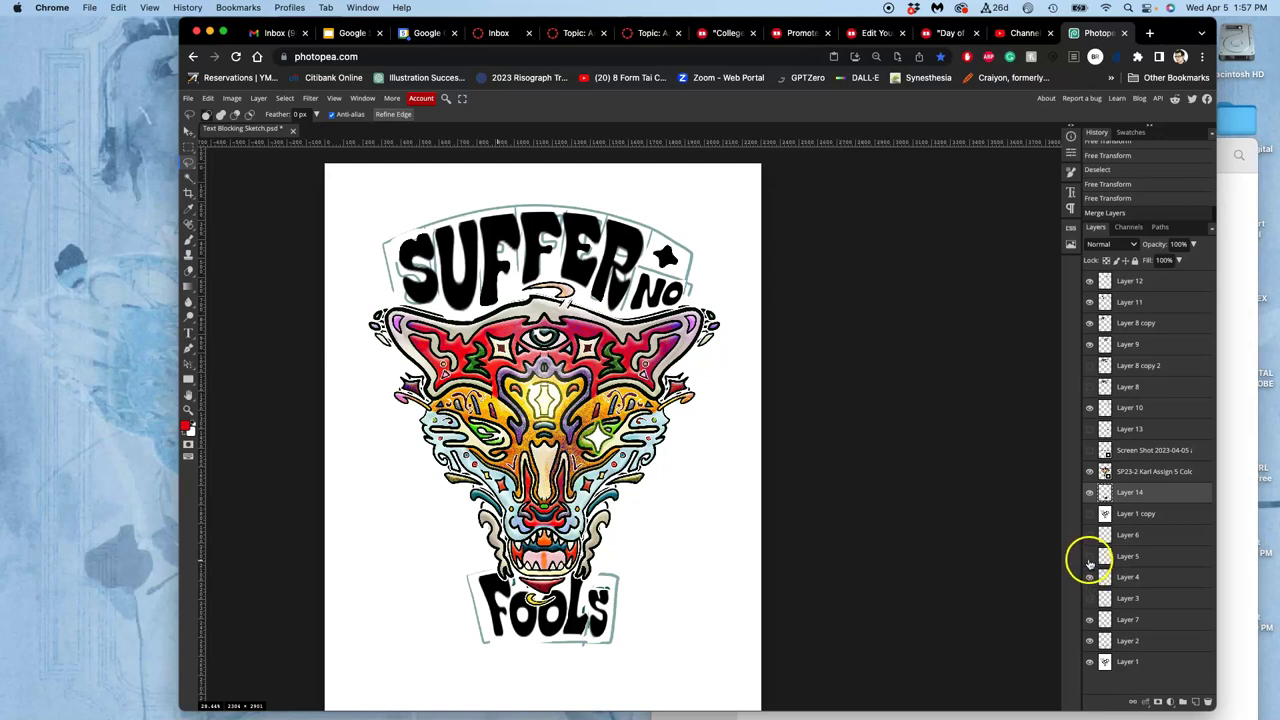
pyautogui.click(1089, 556)
pyautogui.click(1089, 556)
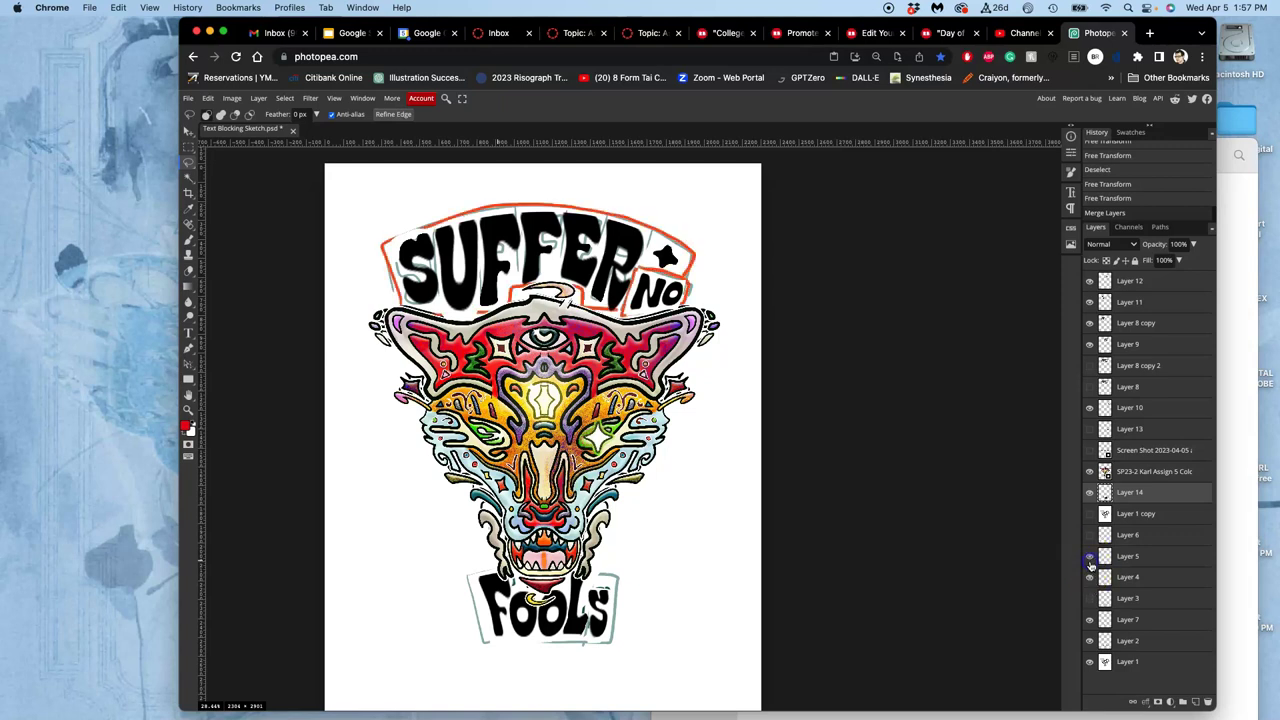
pyautogui.click(1089, 556)
pyautogui.click(1090, 598)
pyautogui.click(1090, 598)
pyautogui.click(1090, 598)
# - Group the layers from Layer 4 down to Layer 1 and name the group Text Blocking
pyautogui.moveTo(1127, 578); pyautogui.dragTo(1128, 662)
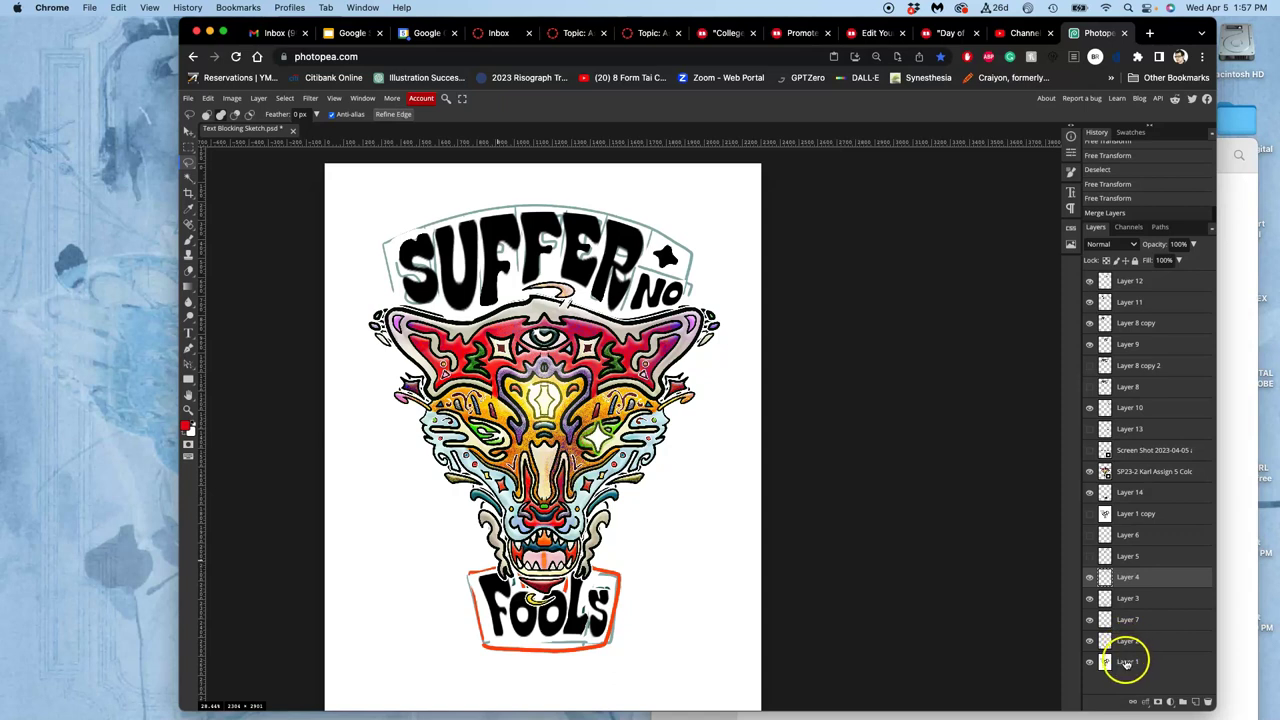
pyautogui.keyDown('shift'); pyautogui.click(1125, 662); pyautogui.keyUp('shift')
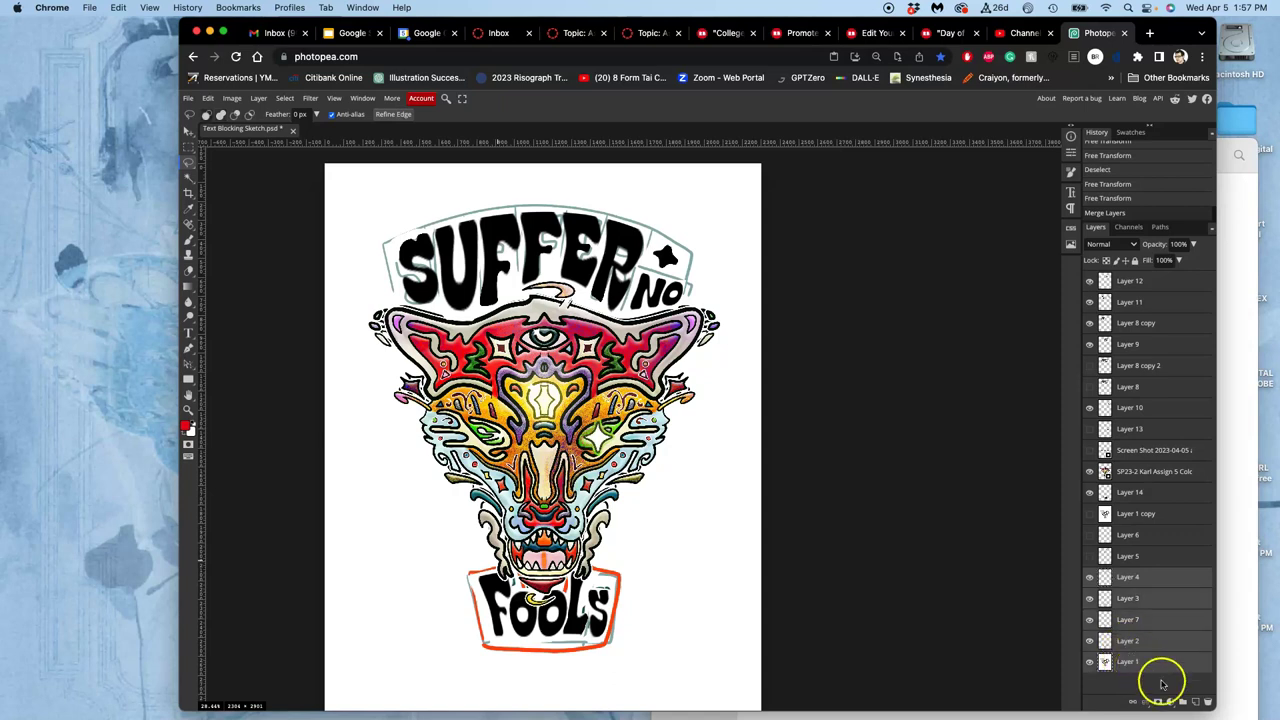
pyautogui.click(1182, 702)
pyautogui.doubleClick(1126, 577)
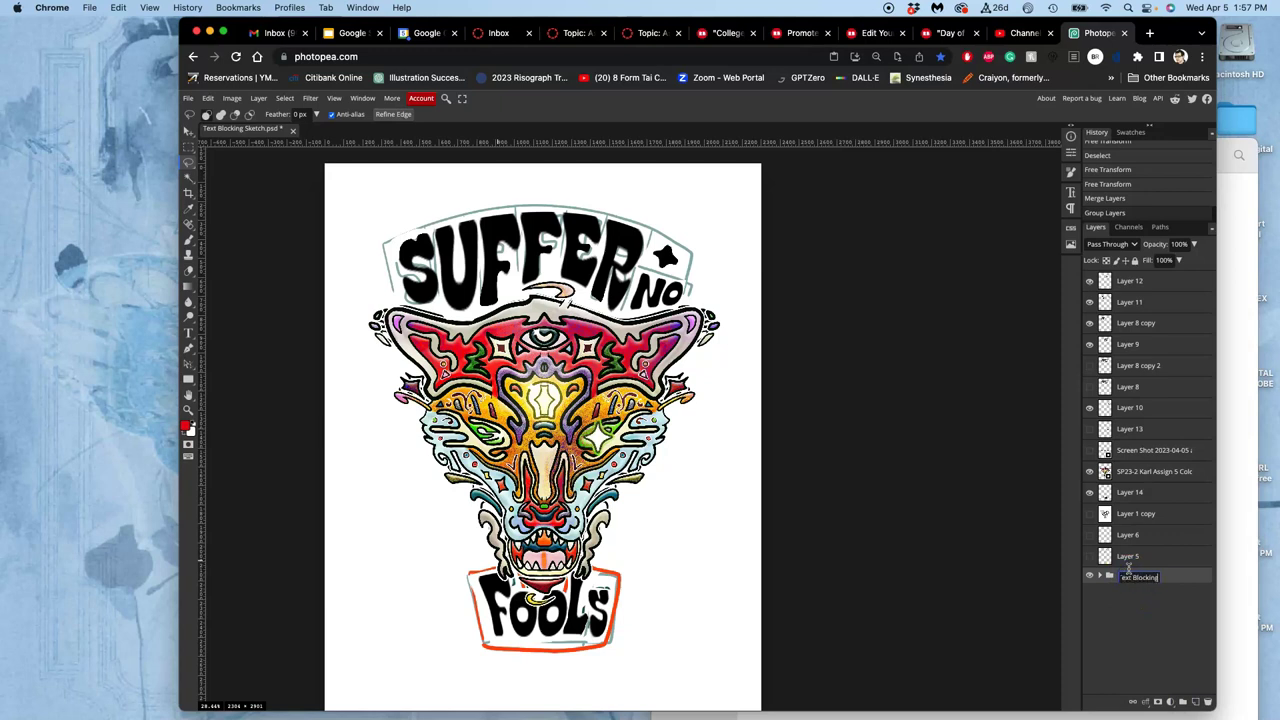
pyautogui.write('Text Blocking')
pyautogui.click(1255, 575)
# - Check Layer 5 and delete the unneeded layers Layer 1 copy, Layer 6 and Layer 5
pyautogui.click(1089, 556)
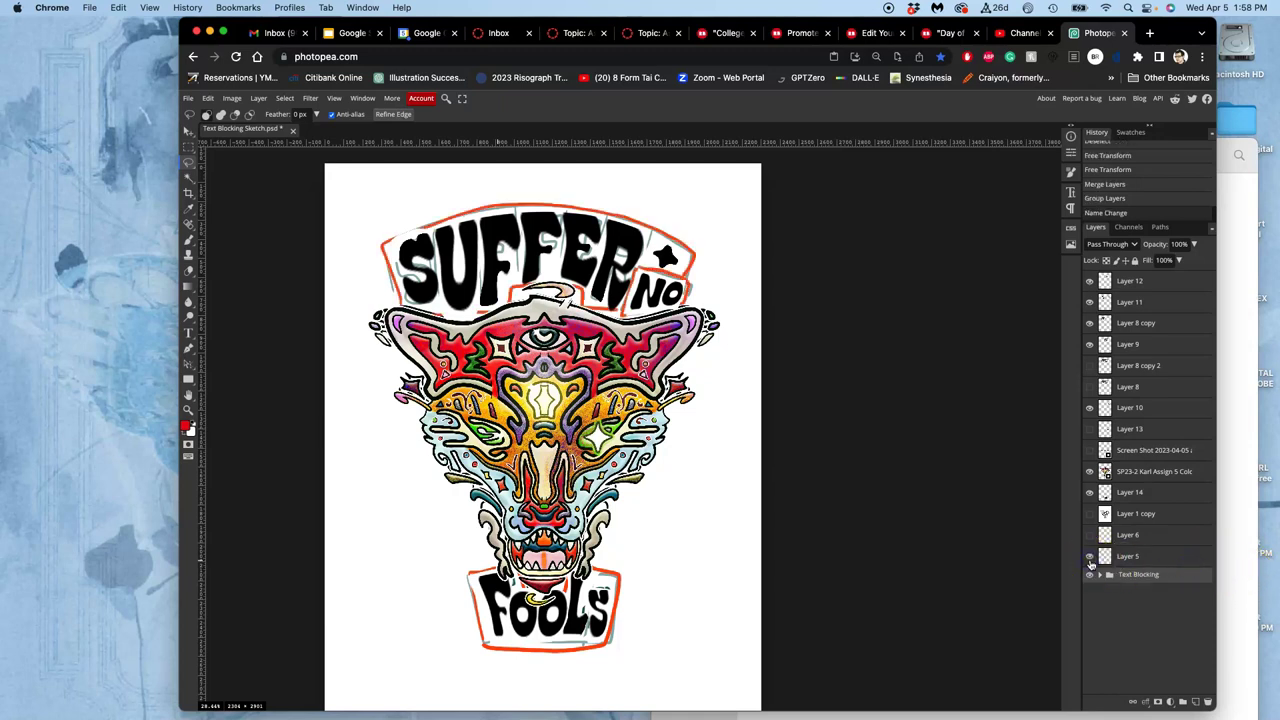
pyautogui.click(1089, 556)
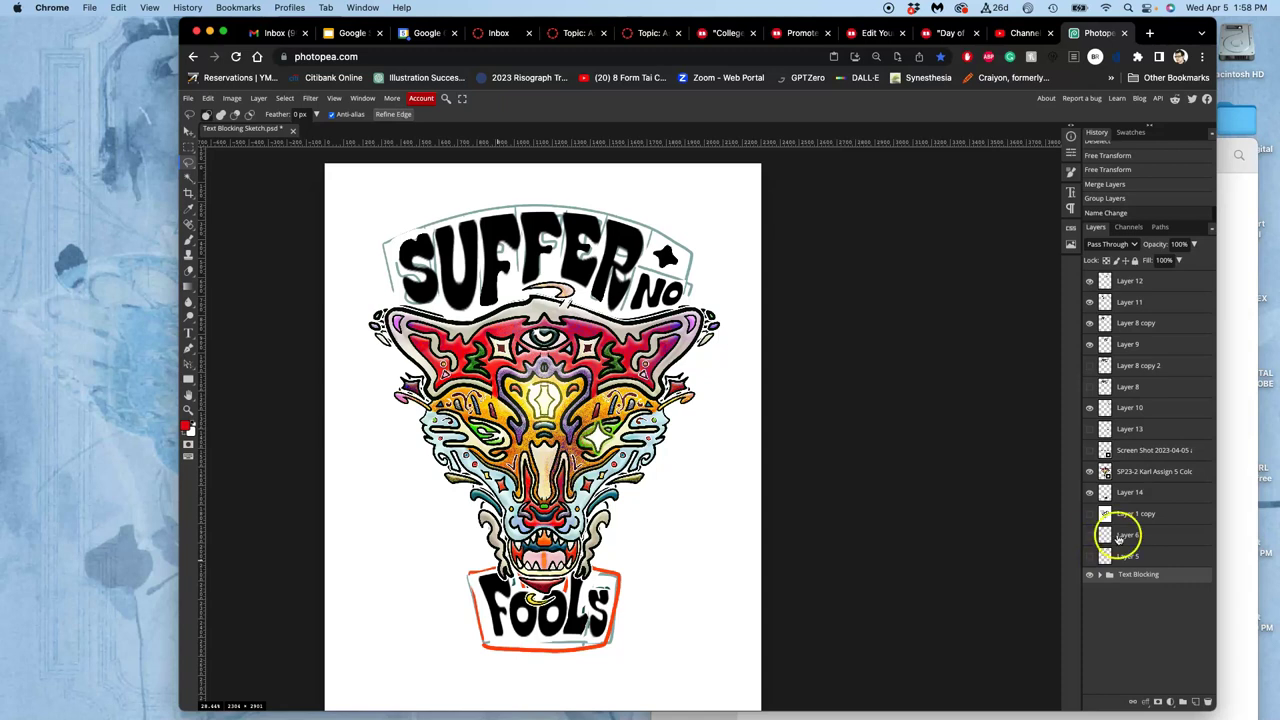
pyautogui.click(1089, 514)
pyautogui.press('Delete')
pyautogui.press('Delete')
pyautogui.press('Delete')
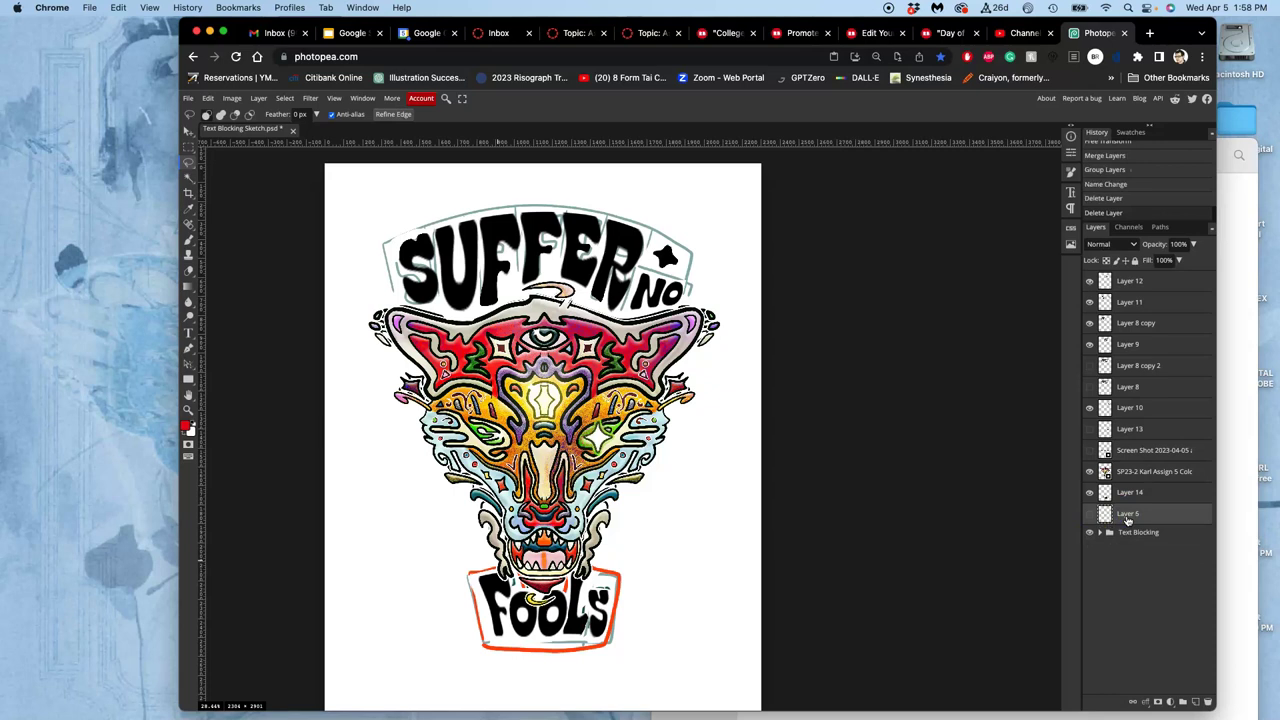
# - Check Layer 14 and the Screen Shot 2023-04-05 layer, and delete the screenshot layer
pyautogui.click(1089, 492)
pyautogui.click(1089, 493)
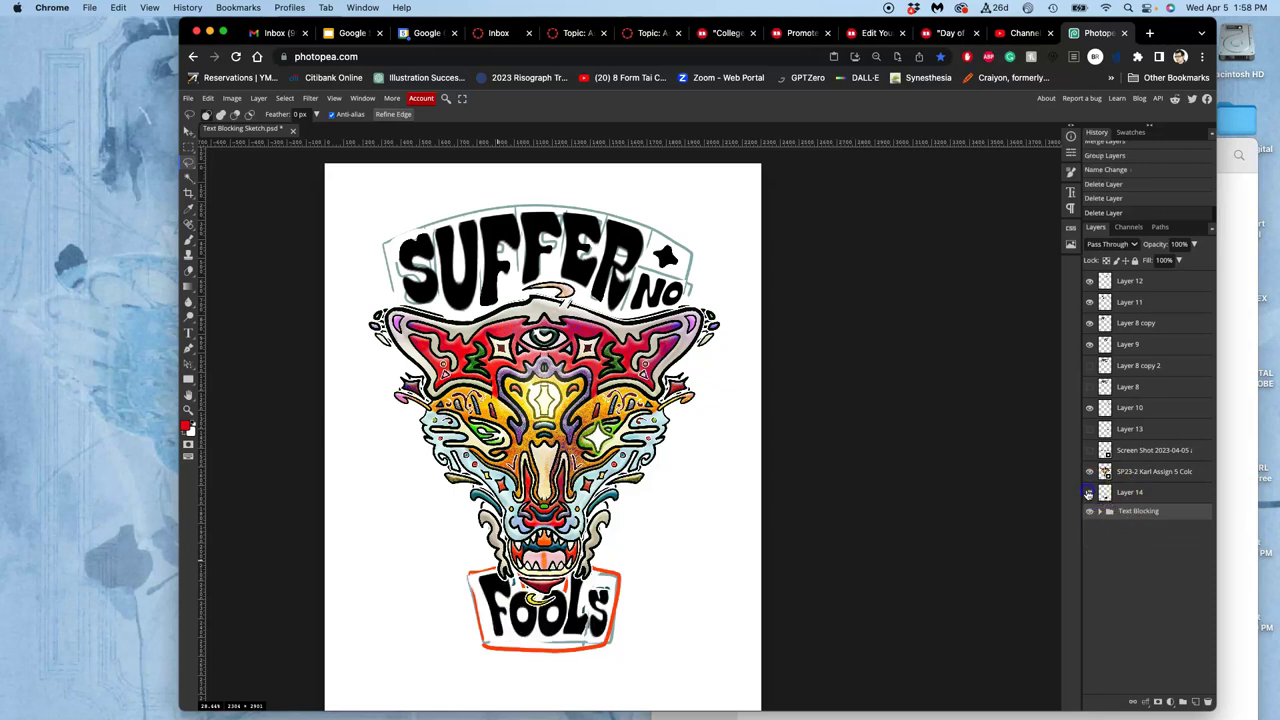
pyautogui.click(1089, 451)
pyautogui.click(1089, 452)
pyautogui.click(1089, 452)
pyautogui.click(1089, 452)
pyautogui.click(1089, 452)
pyautogui.click(1089, 452)
pyautogui.click(1089, 452)
pyautogui.click(1089, 452)
pyautogui.click(1127, 451)
pyautogui.press('Delete')
# - Check the contents of the hidden Layer 13 and delete it
pyautogui.click(1090, 429)
pyautogui.click(1090, 429)
pyautogui.click(1127, 429)
pyautogui.press('Delete')
# - Check Layer 10 and delete the unused layers Layer 8 and Layer 8 copy 2
pyautogui.click(1090, 408)
pyautogui.click(1090, 408)
pyautogui.click(1090, 388)
pyautogui.click(1090, 388)
pyautogui.click(1130, 388)
pyautogui.press('Delete')
pyautogui.click(1089, 365)
pyautogui.click(1090, 366)
pyautogui.click(1135, 366)
pyautogui.press('Delete')
# - Check the upper lettering layers and merge Layer 12, Layer 11, Layer 8 copy, Layer 9 and Layer 10 into one layer
pyautogui.click(1106, 336)
pyautogui.click(1090, 281)
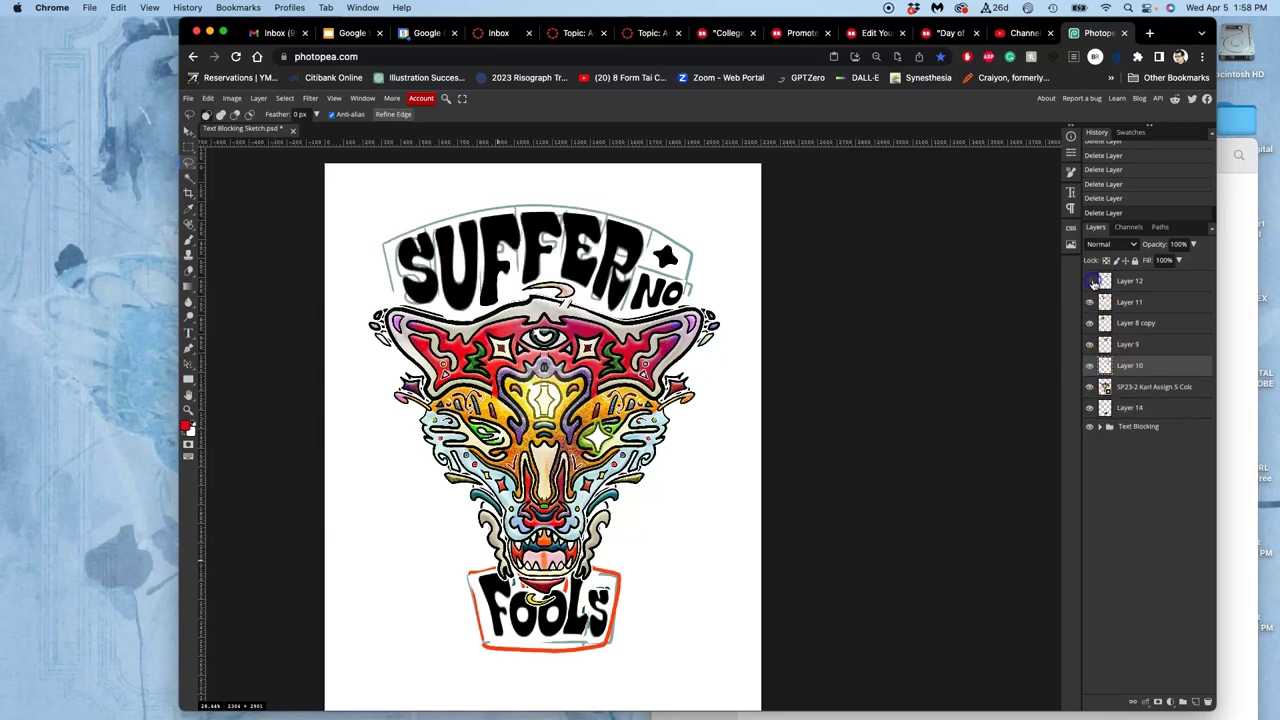
pyautogui.click(1090, 280)
pyautogui.click(1089, 302)
pyautogui.click(1089, 302)
pyautogui.click(1089, 323)
pyautogui.click(1090, 323)
pyautogui.click(1089, 344)
pyautogui.click(1090, 344)
pyautogui.click(1121, 345)
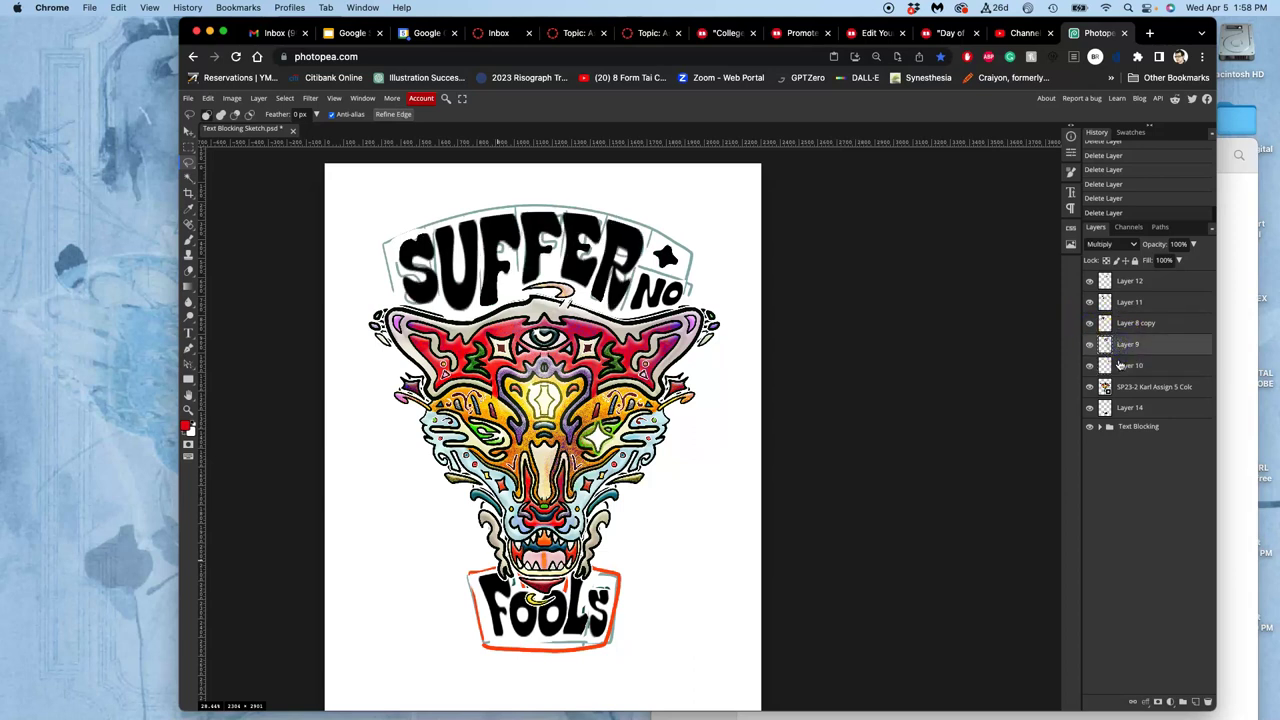
pyautogui.click(1120, 366)
pyautogui.keyDown('shift'); pyautogui.click(1127, 281); pyautogui.keyUp('shift')
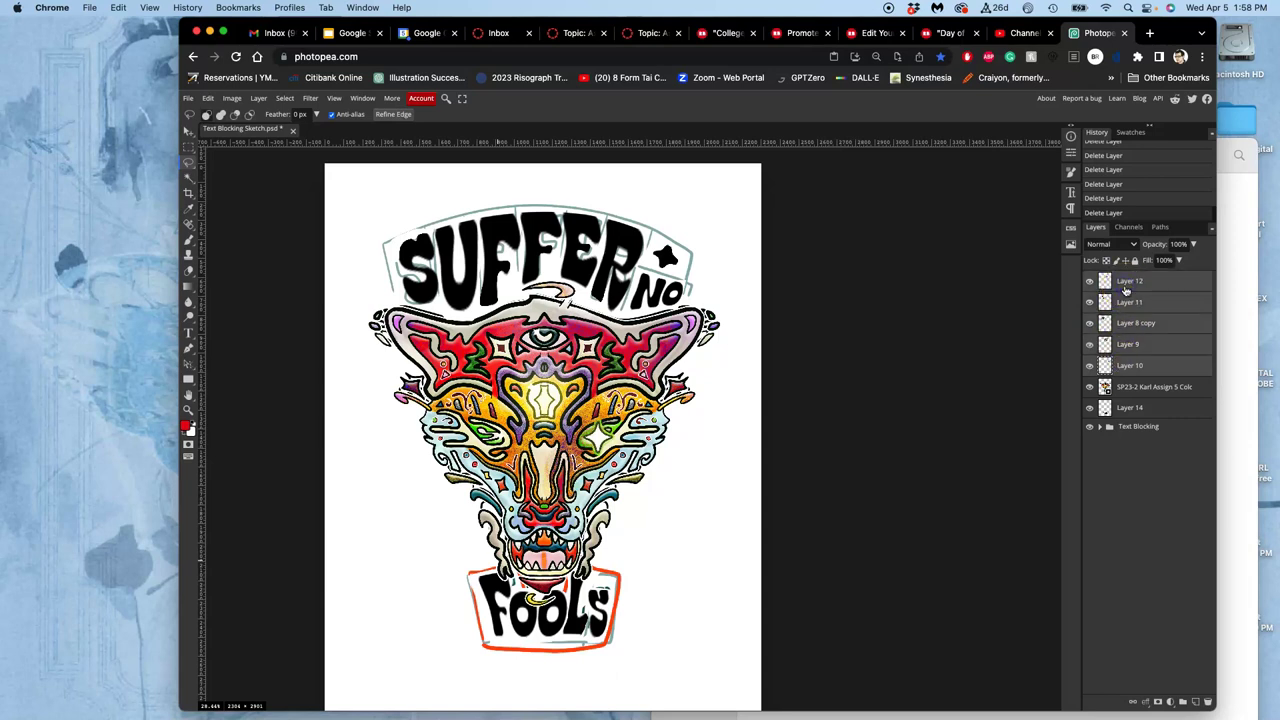
pyautogui.press('super+e')
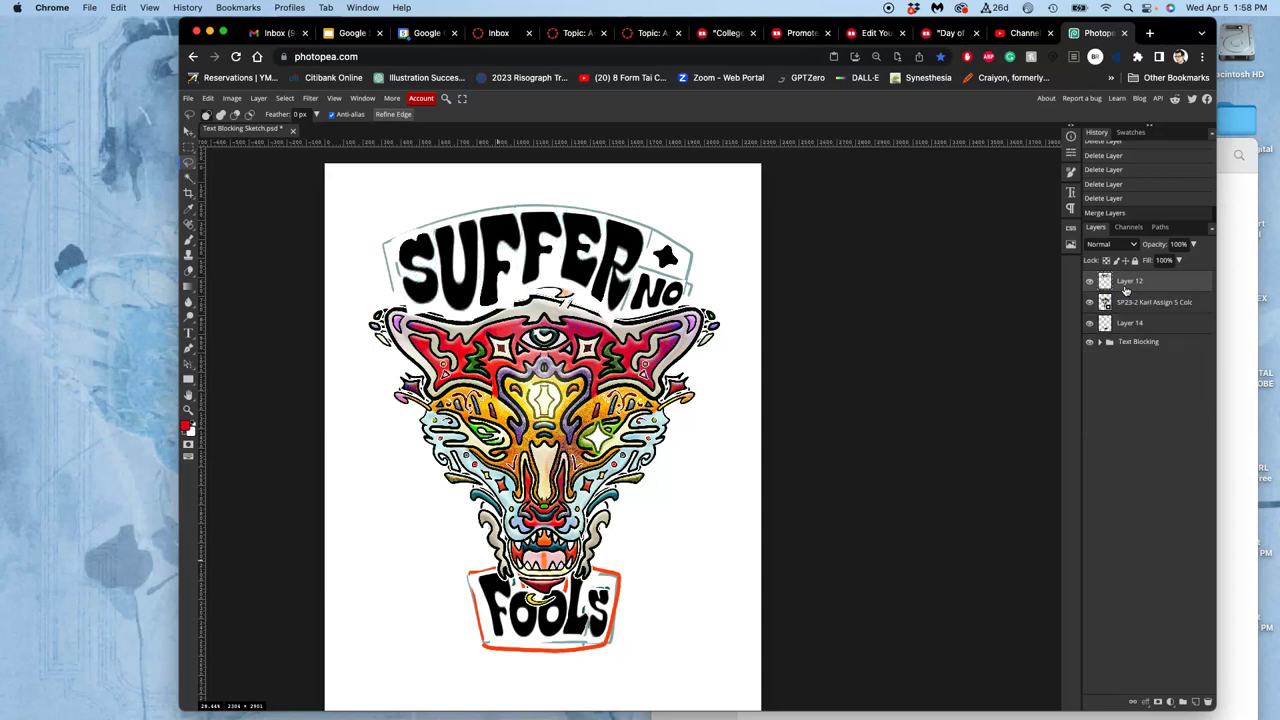
# - Compare the artwork with and without the merged Layer 12 and set that layer's blend mode to Multiply
pyautogui.click(1089, 282)
pyautogui.click(1089, 282)
pyautogui.click(1089, 282)
pyautogui.click(1089, 282)
pyautogui.click(1089, 282)
pyautogui.click(1089, 282)
pyautogui.click(1089, 282)
pyautogui.click(1089, 282)
pyautogui.click(1116, 247)
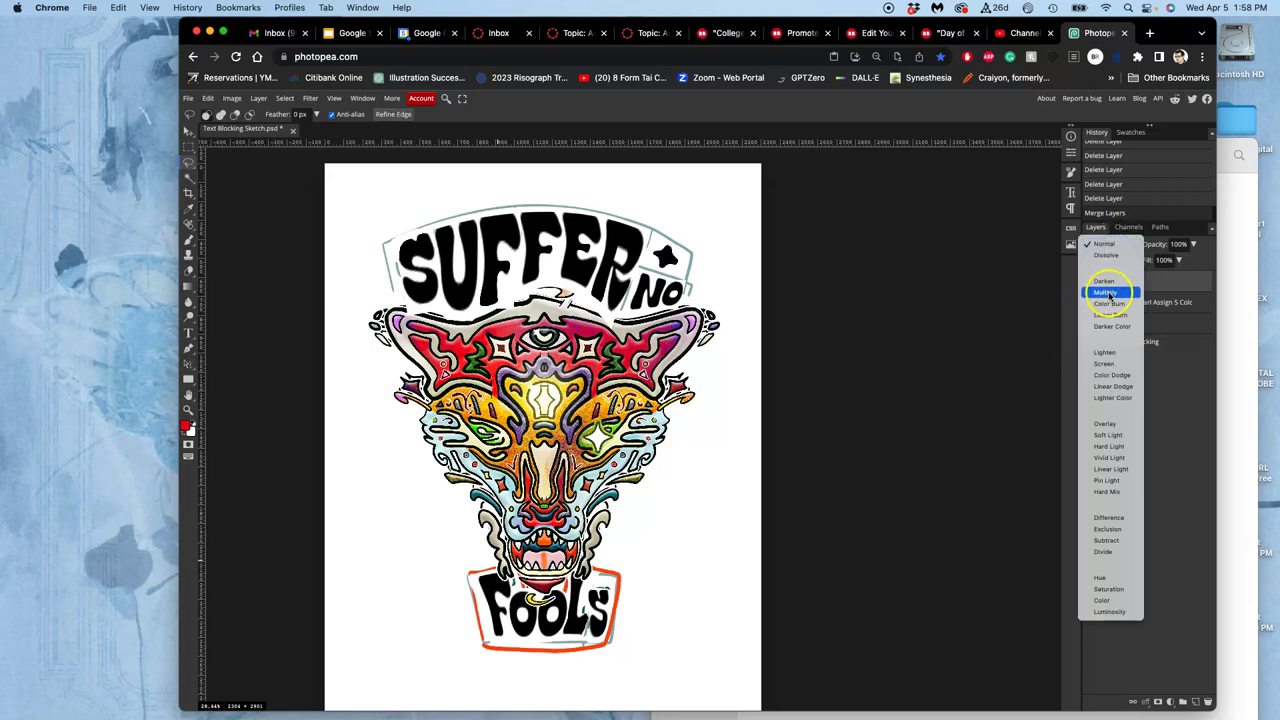
pyautogui.click(1107, 290)
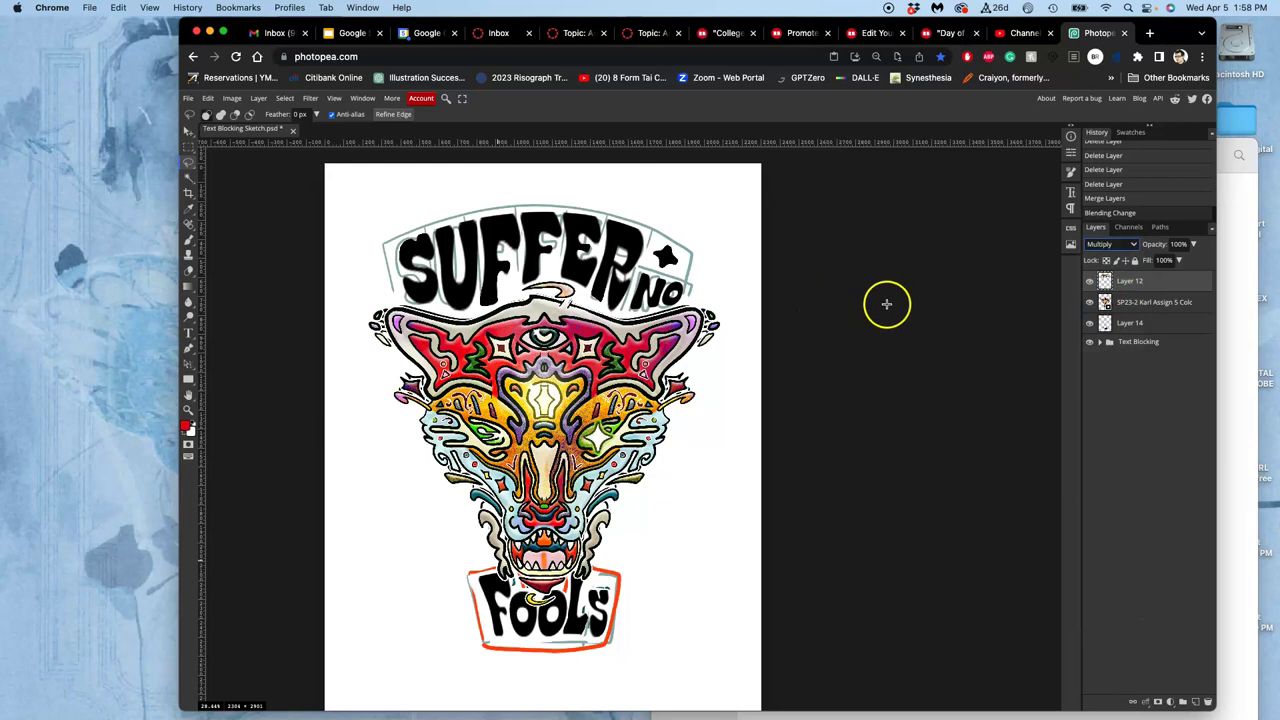
# - Set the blend mode of Layer 14, which holds the FOOLS lettering, to Multiply
pyautogui.click(1127, 323)
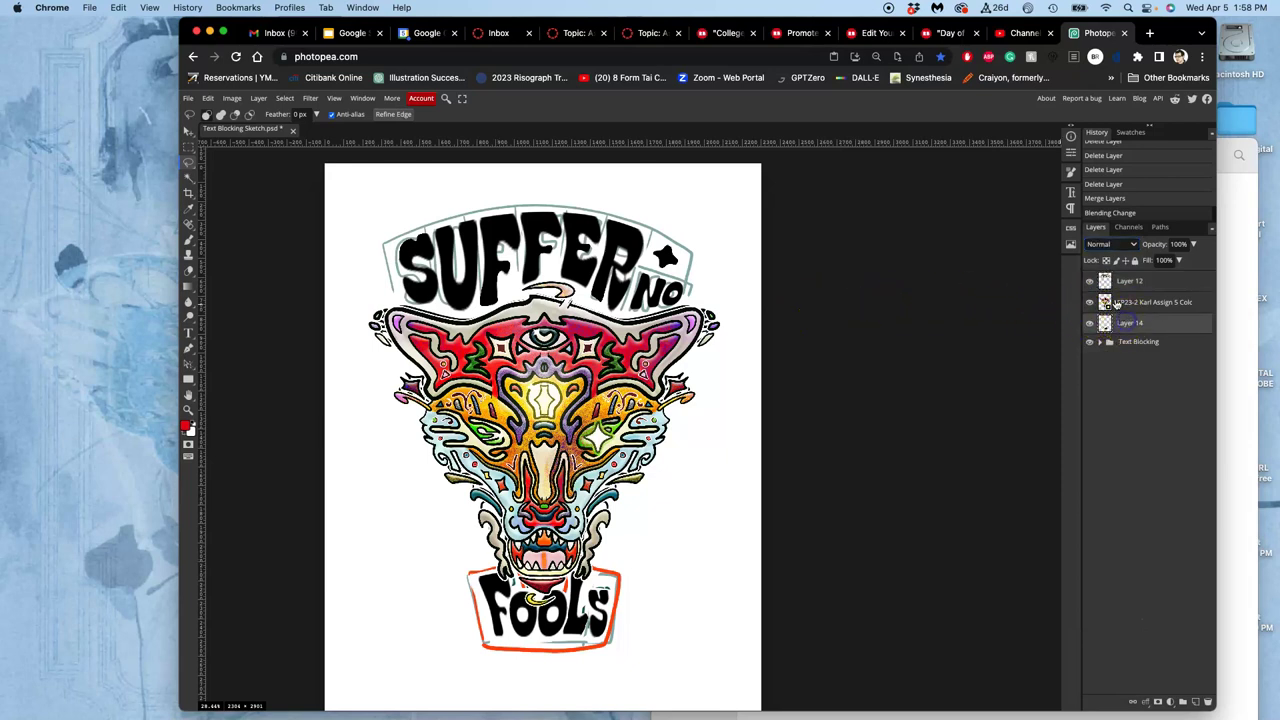
pyautogui.doubleClick(1091, 323)
pyautogui.click(1108, 244)
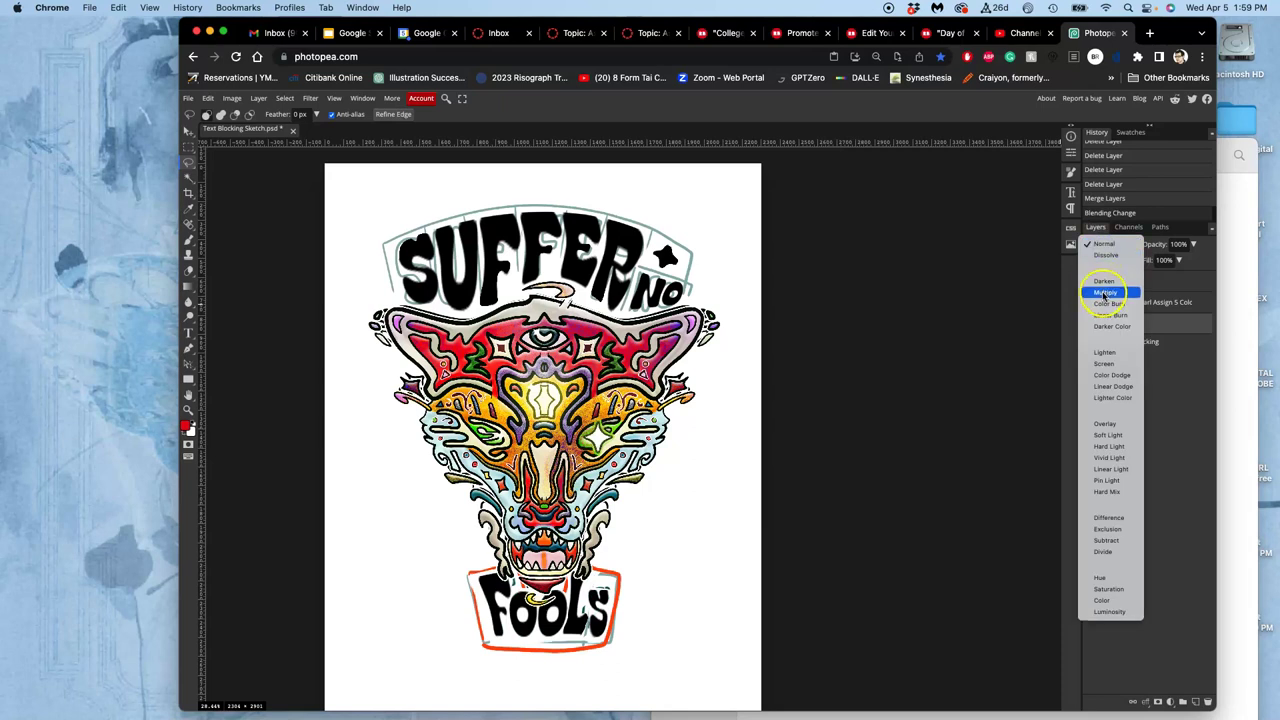
pyautogui.click(1105, 292)
# - Examine the individual sketch layers inside the Text Blocking group by toggling their visibility
pyautogui.press('super+equal')
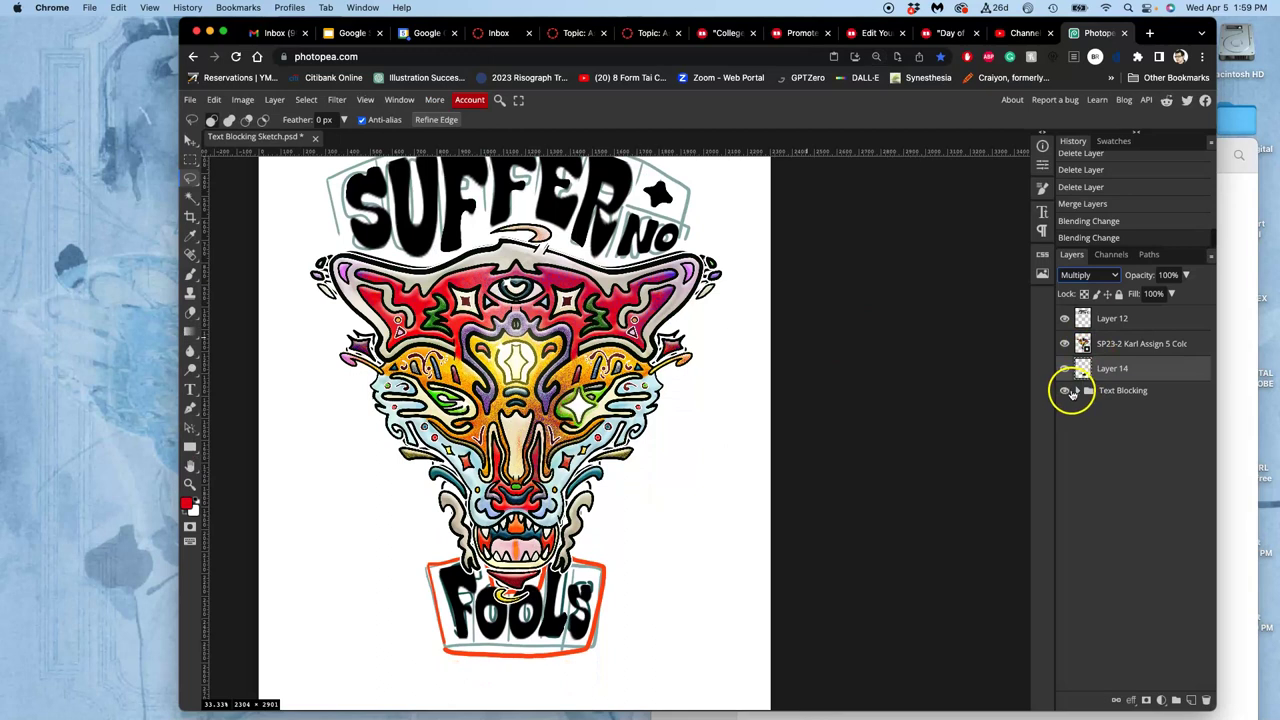
pyautogui.click(1076, 391)
pyautogui.click(1065, 412)
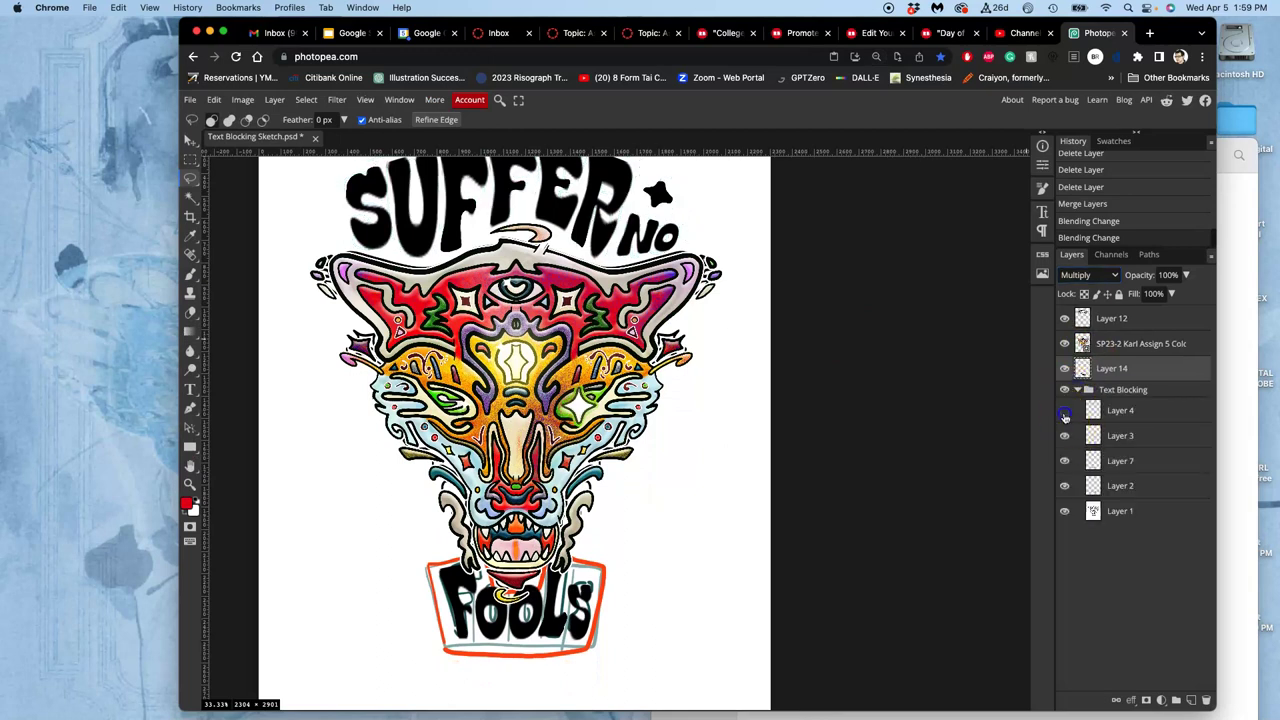
pyautogui.click(1065, 436)
pyautogui.click(1065, 458)
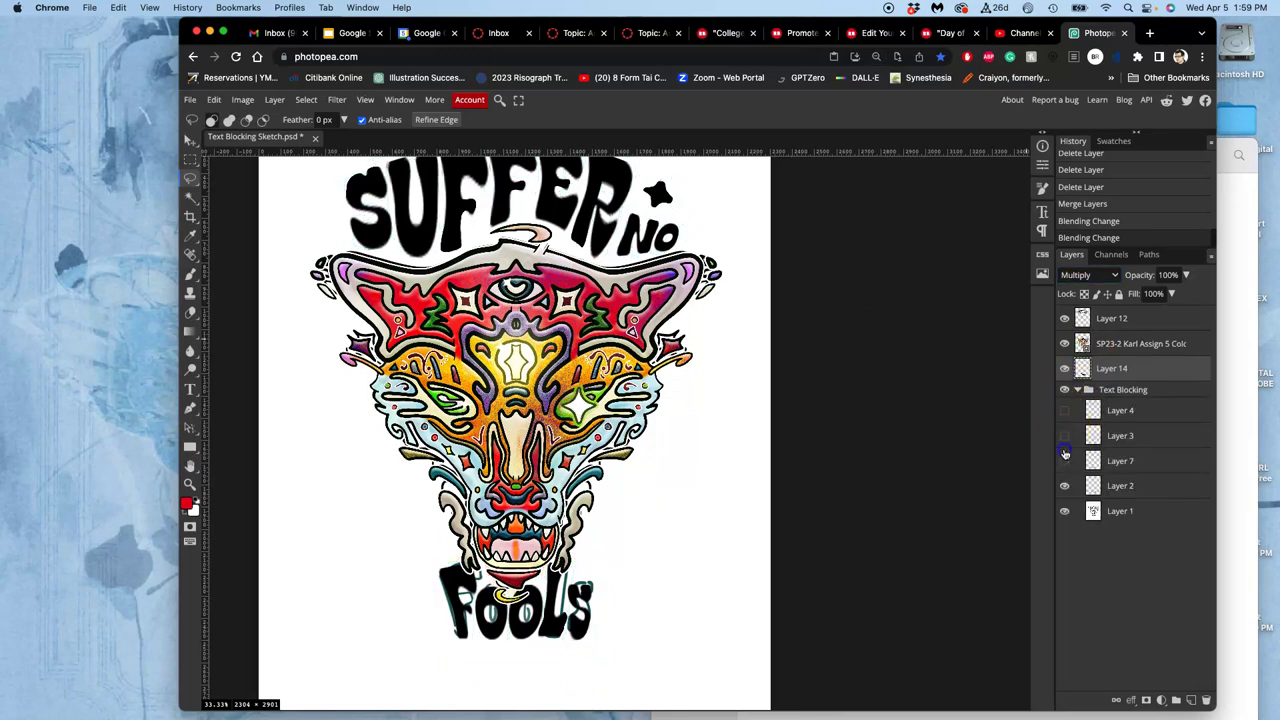
pyautogui.click(1064, 485)
pyautogui.click(1061, 443)
pyautogui.click(1063, 420)
pyautogui.click(1063, 457)
pyautogui.click(1064, 485)
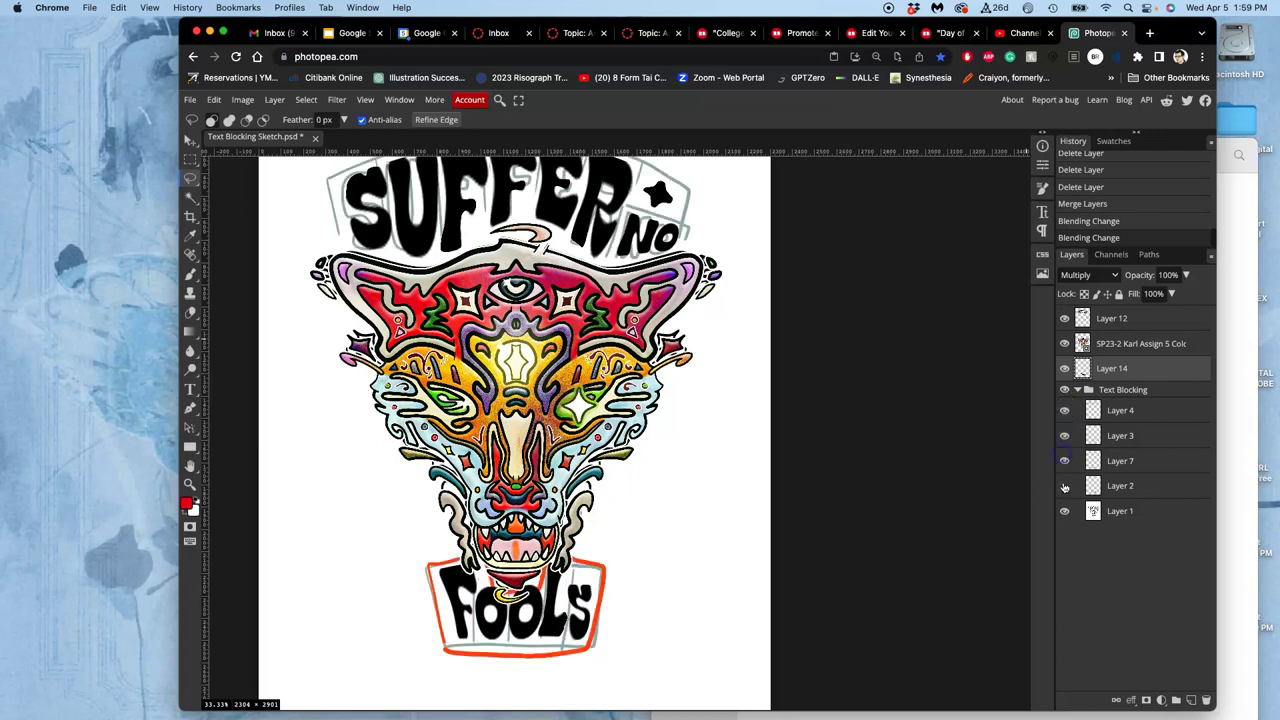
# - Hide and collapse the Text Blocking group, and add a new empty layer beneath it
pyautogui.click(1064, 390)
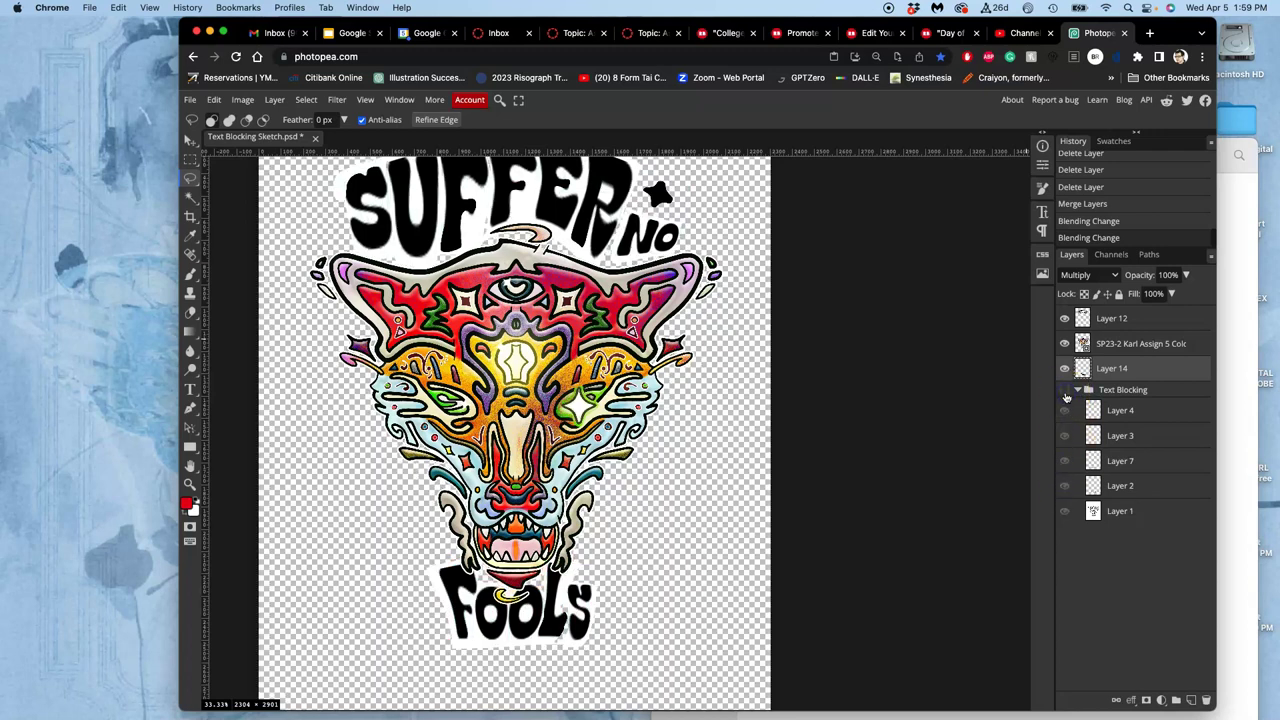
pyautogui.click(1077, 389)
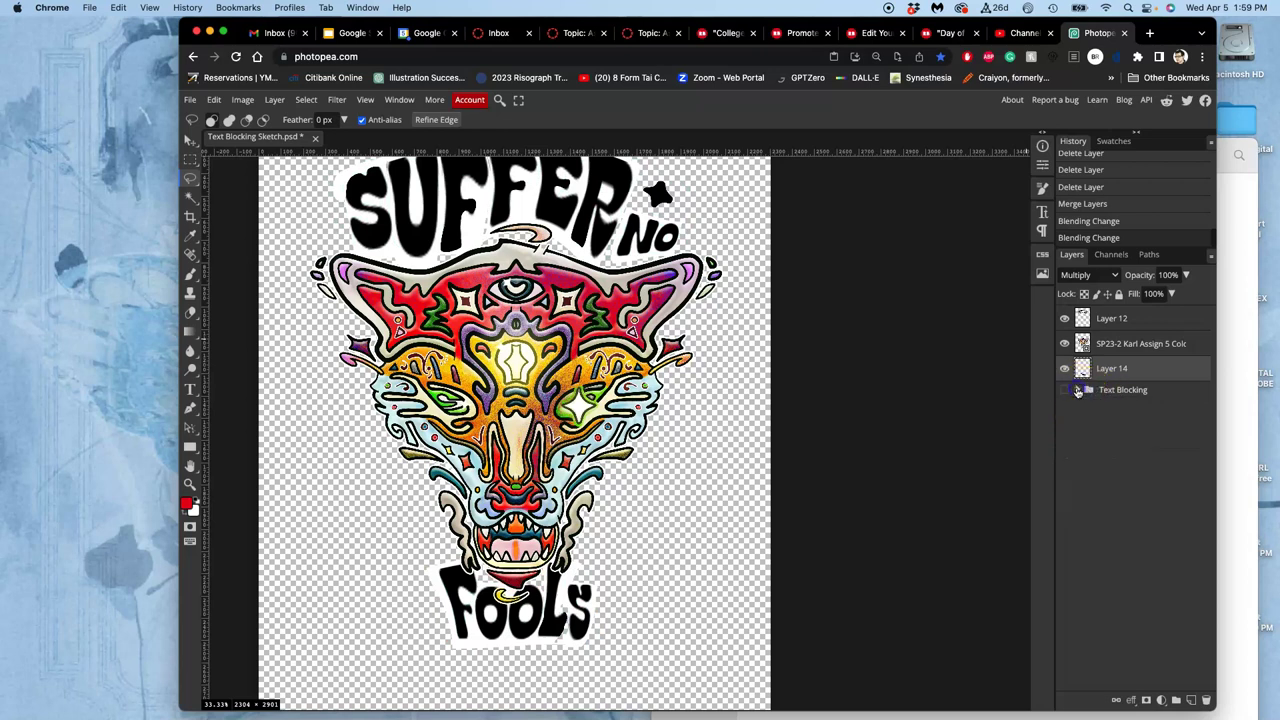
pyautogui.click(1113, 390)
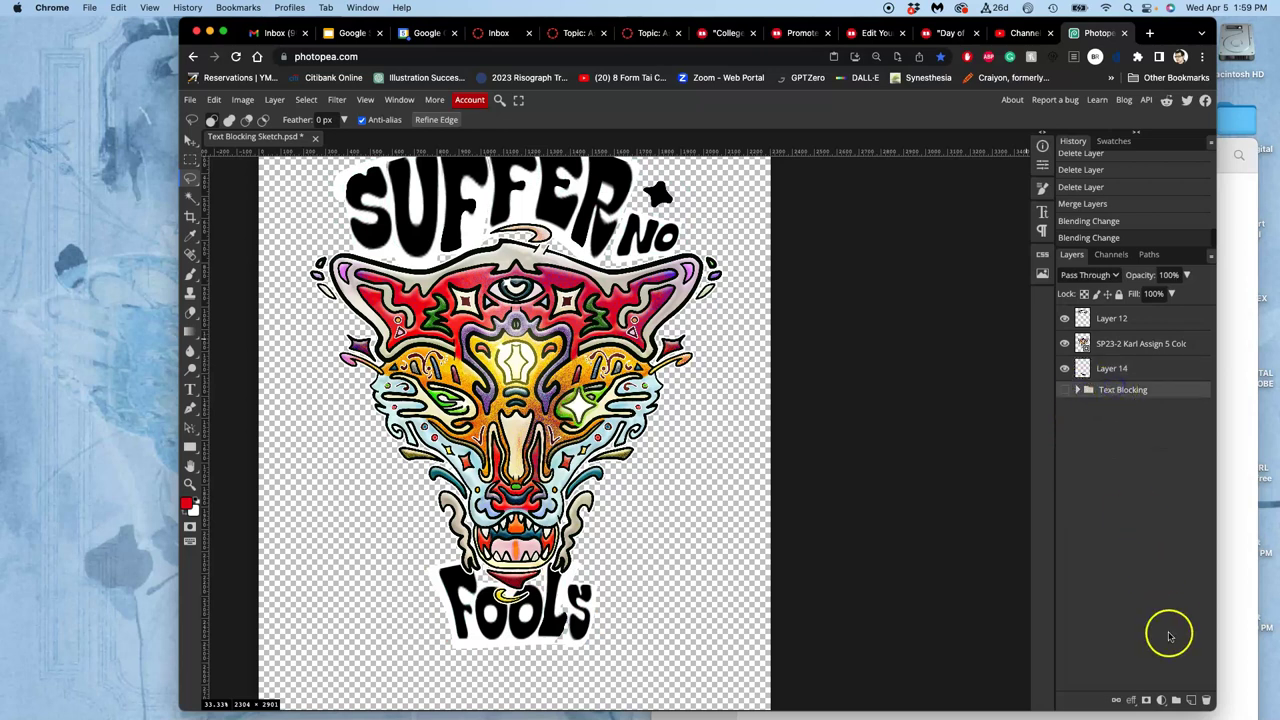
pyautogui.click(1190, 700)
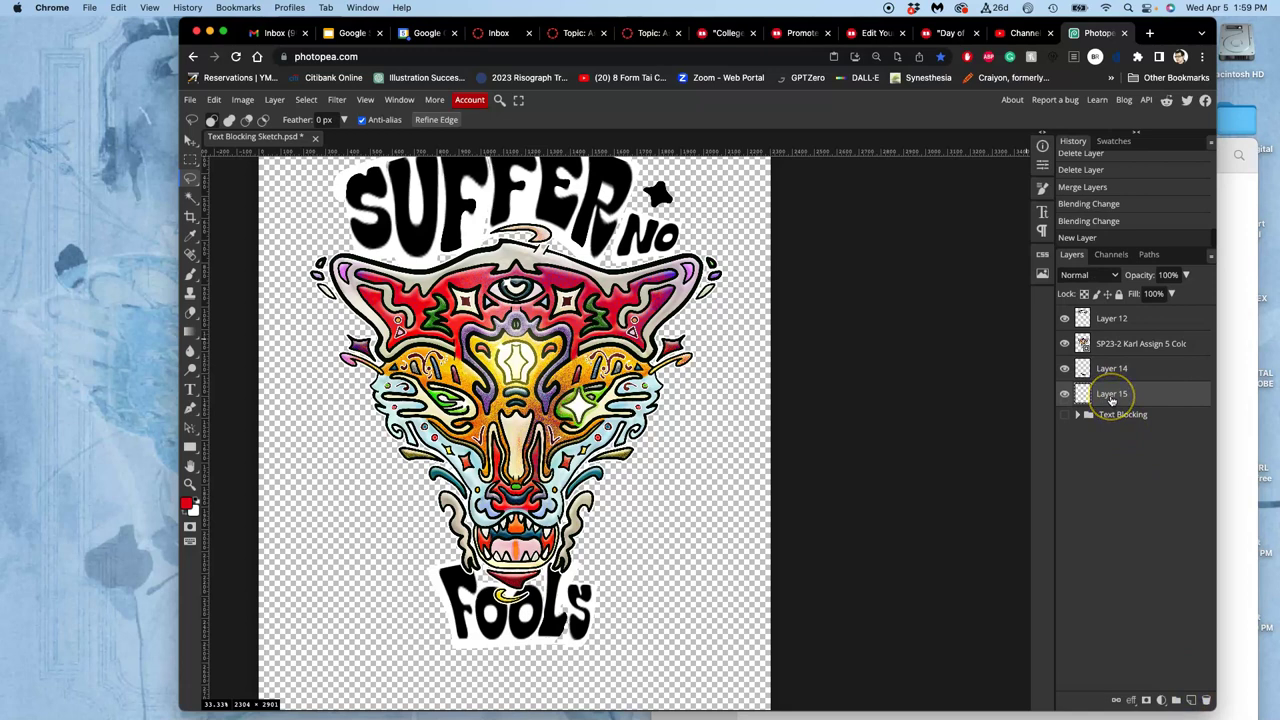
pyautogui.moveTo(1112, 397); pyautogui.dragTo(1110, 432)
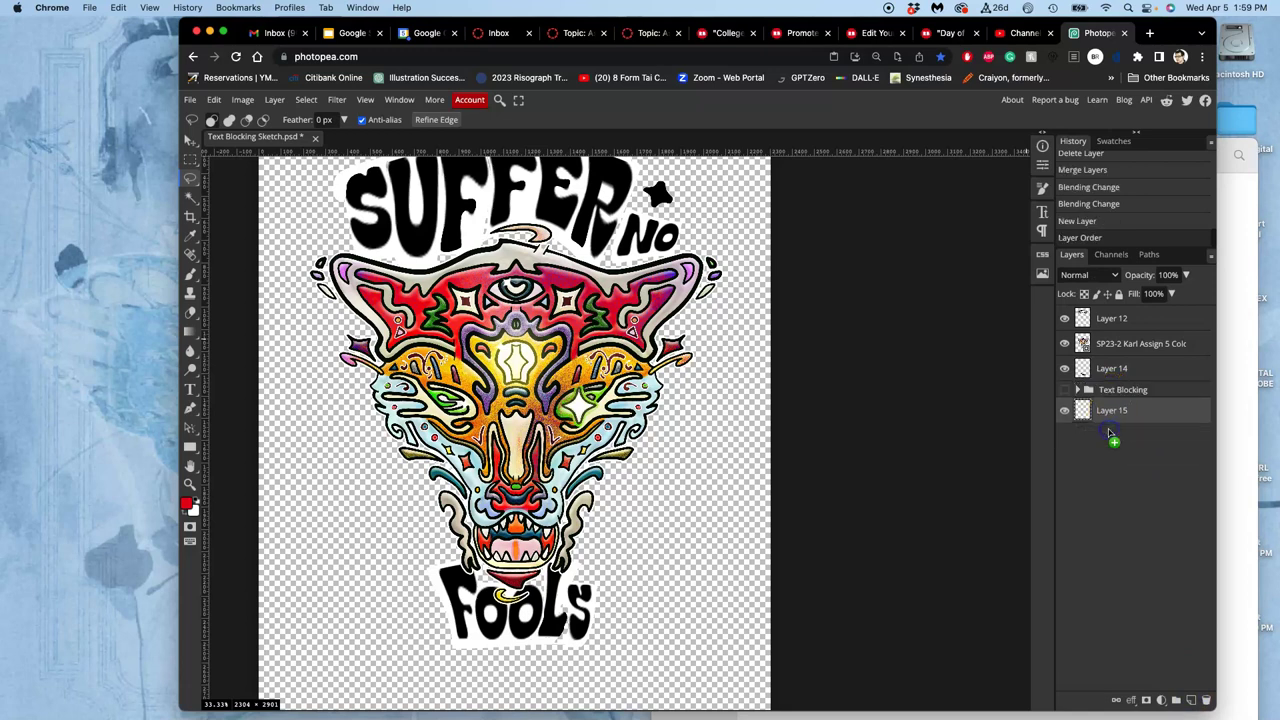
# - Fill the new bottom layer with black at 100% opacity
pyautogui.click(212, 99)
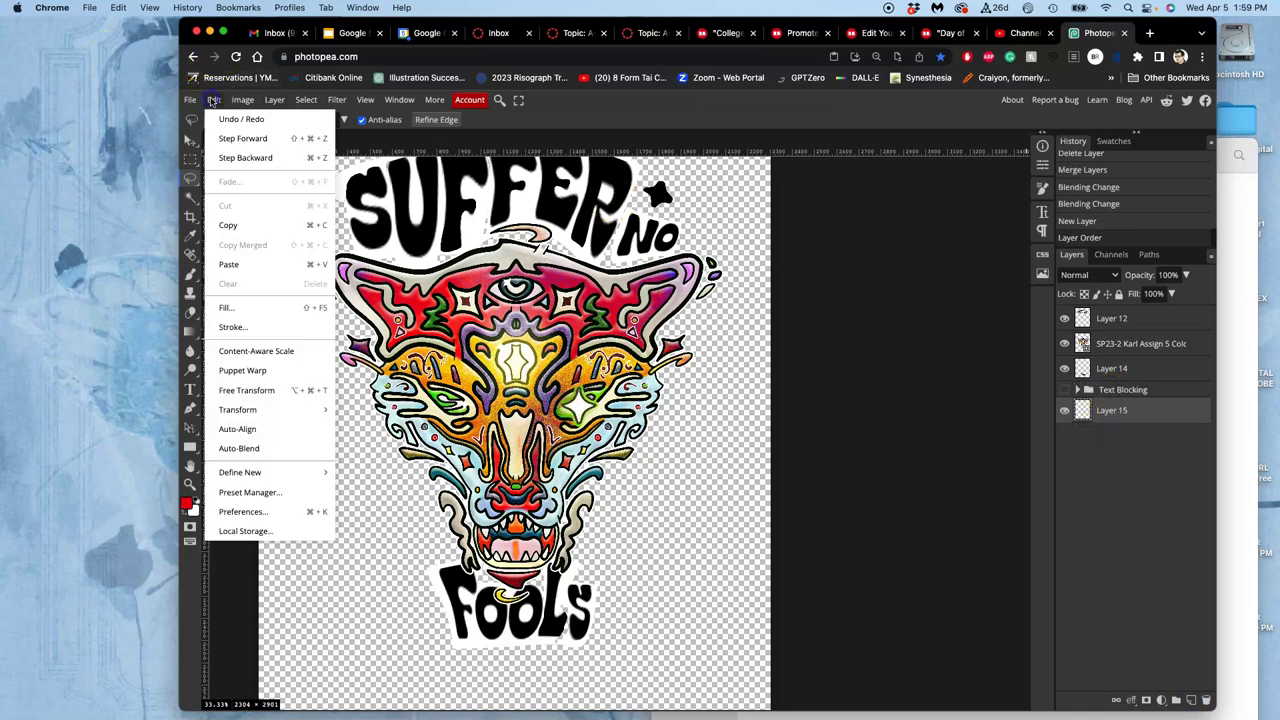
pyautogui.click(230, 310)
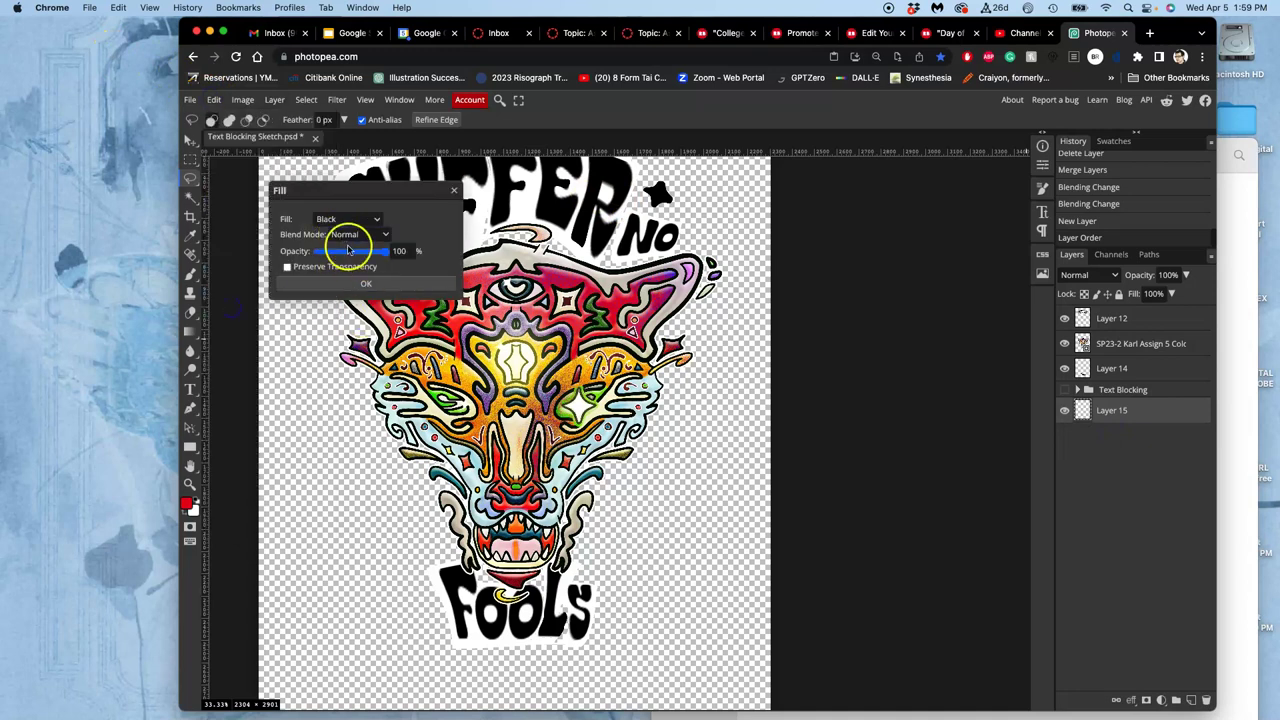
pyautogui.click(341, 290)
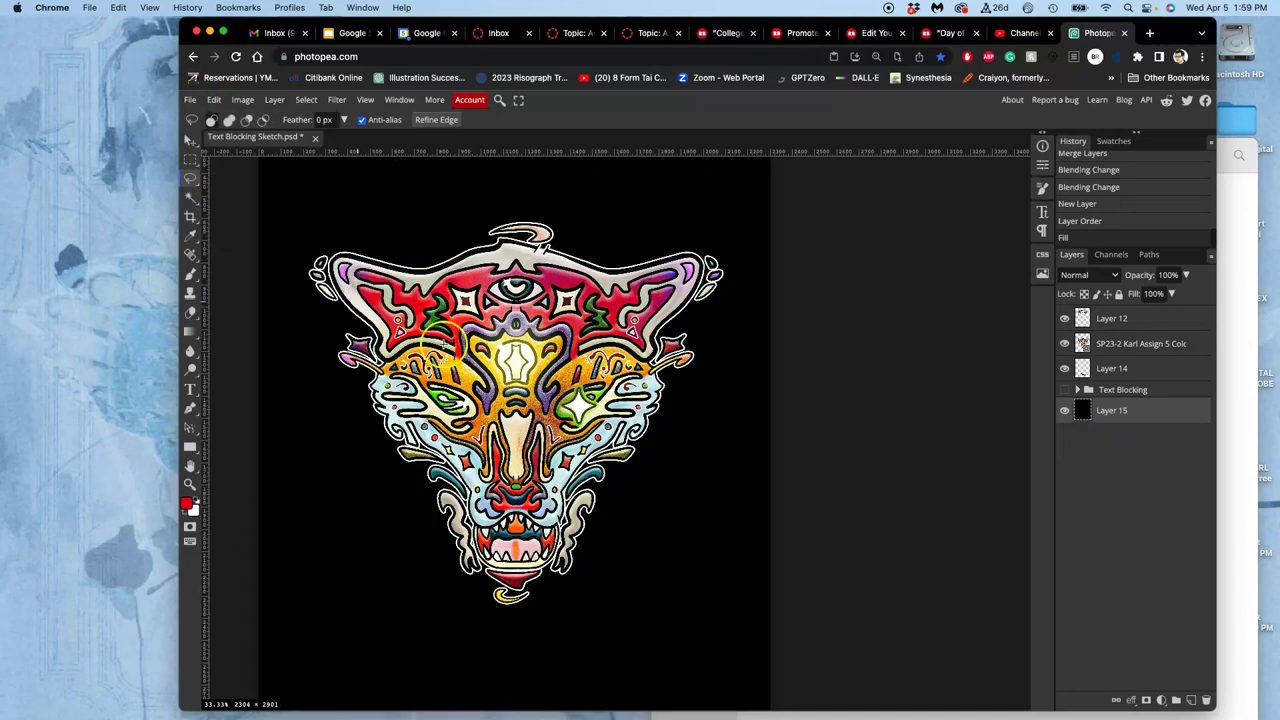
# - Fill the bottom background layer with white using the Fill command
pyautogui.click(213, 99)
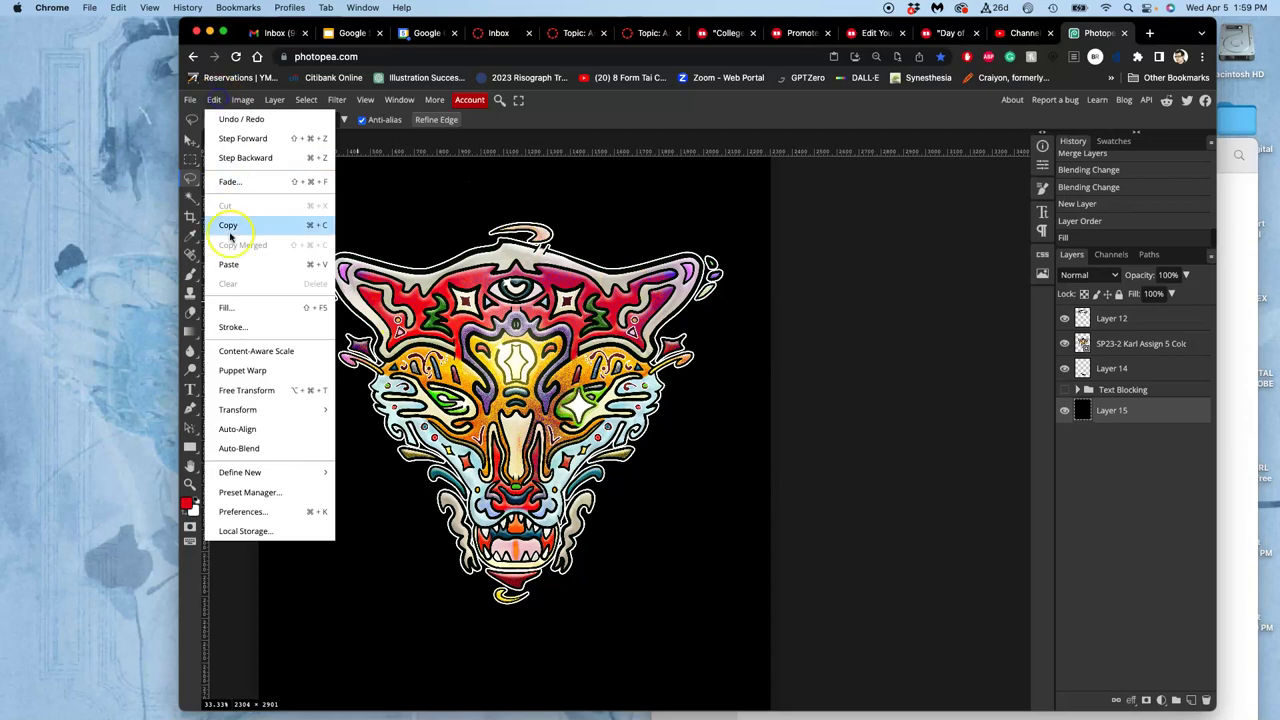
pyautogui.click(229, 312)
pyautogui.click(343, 218)
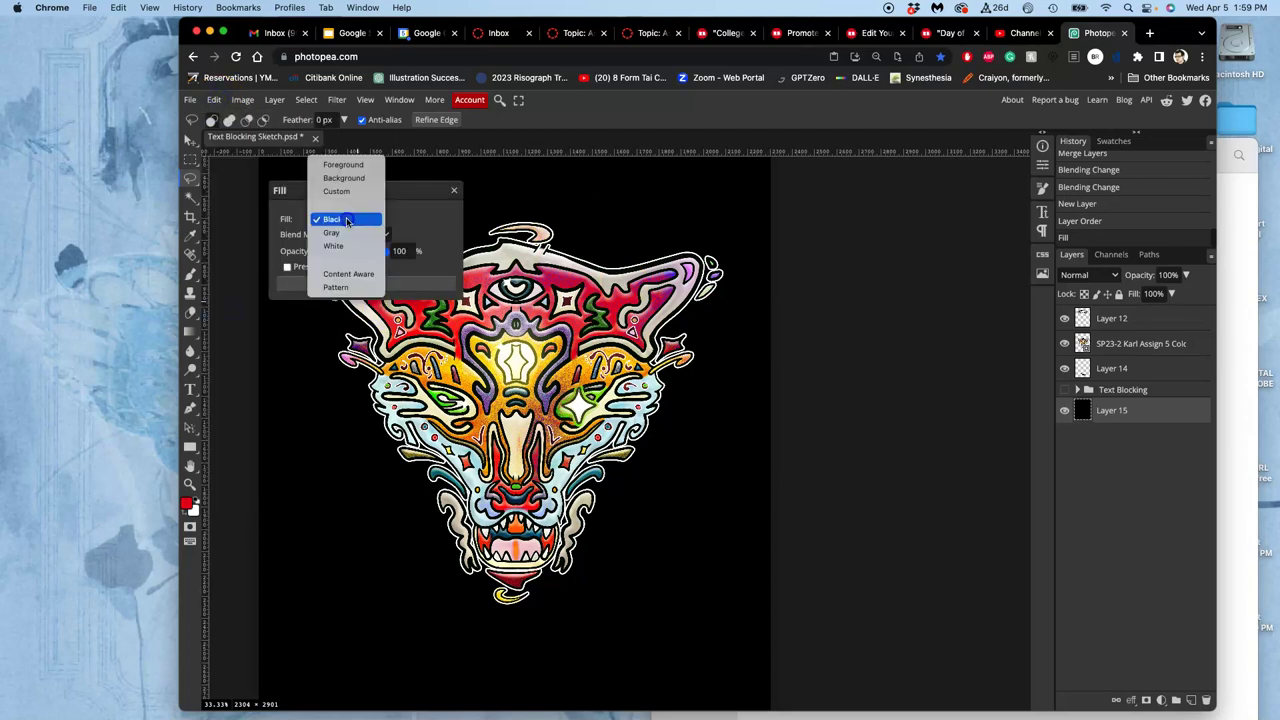
pyautogui.click(340, 247)
pyautogui.click(343, 282)
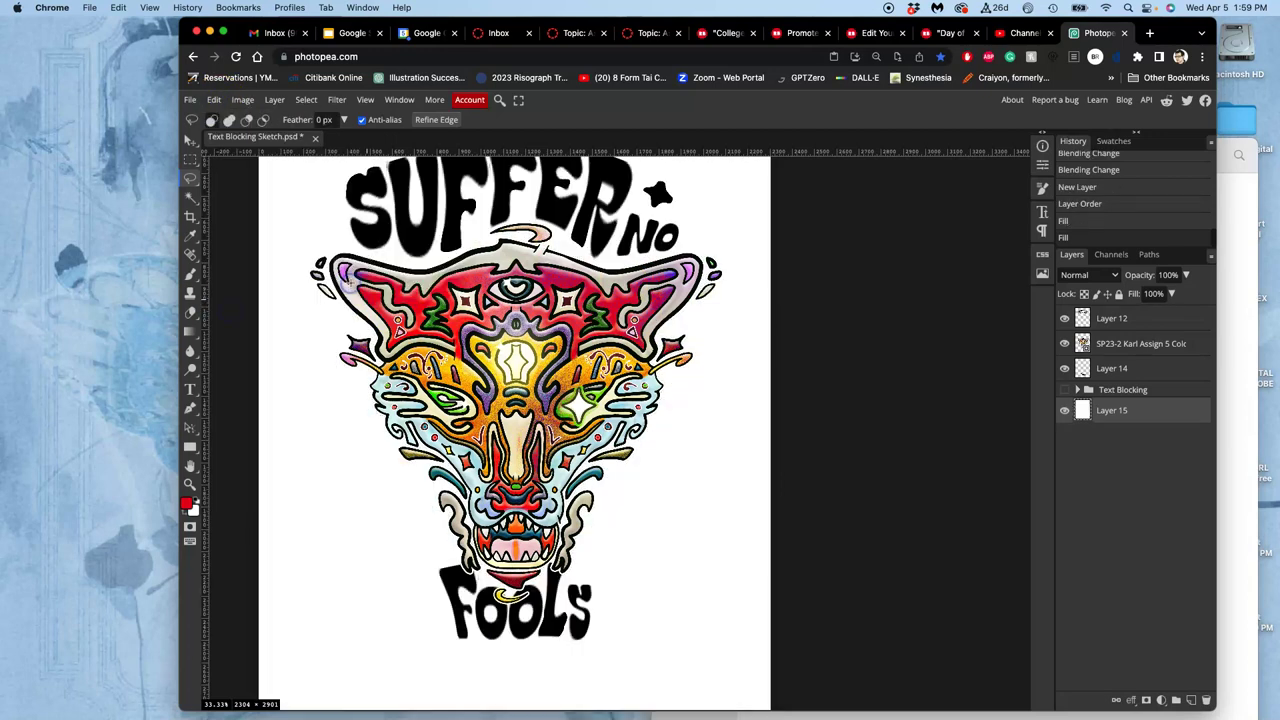
# - Show the Text Blocking group again behind the FOOLS lettering
pyautogui.scroll(3, 557, 400)
pyautogui.scroll(-5, 557, 400)
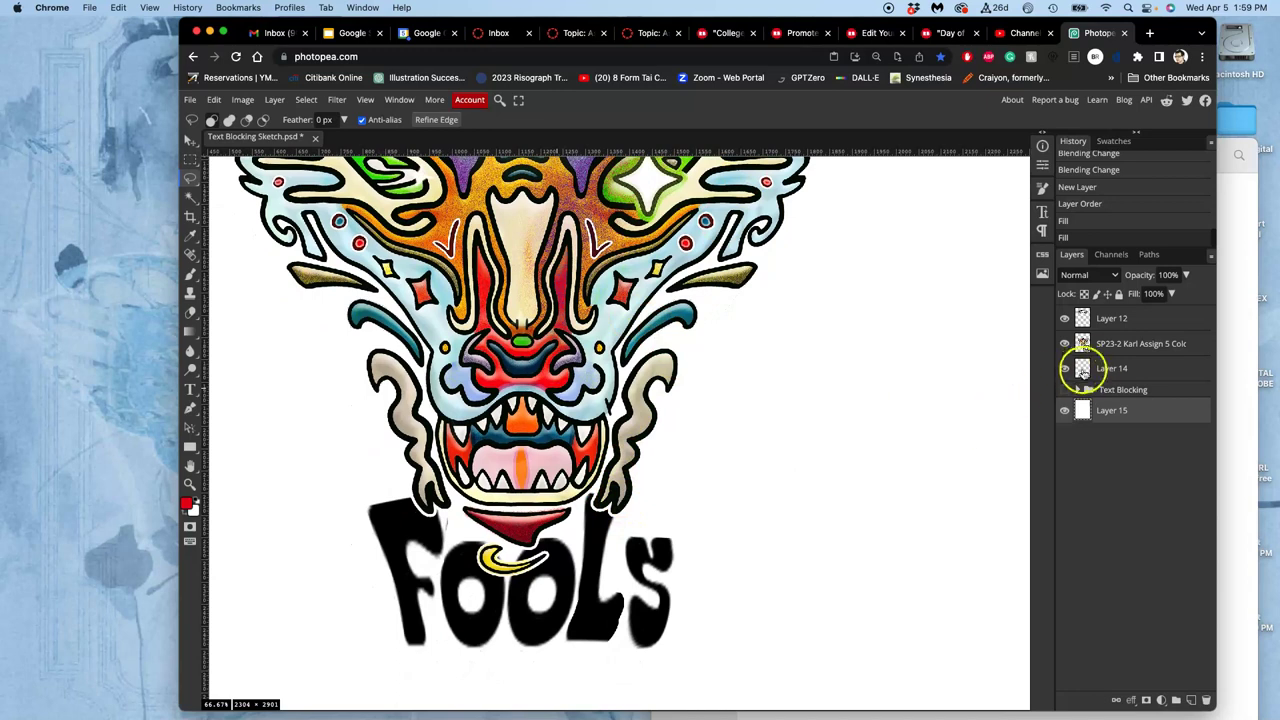
pyautogui.click(1064, 390)
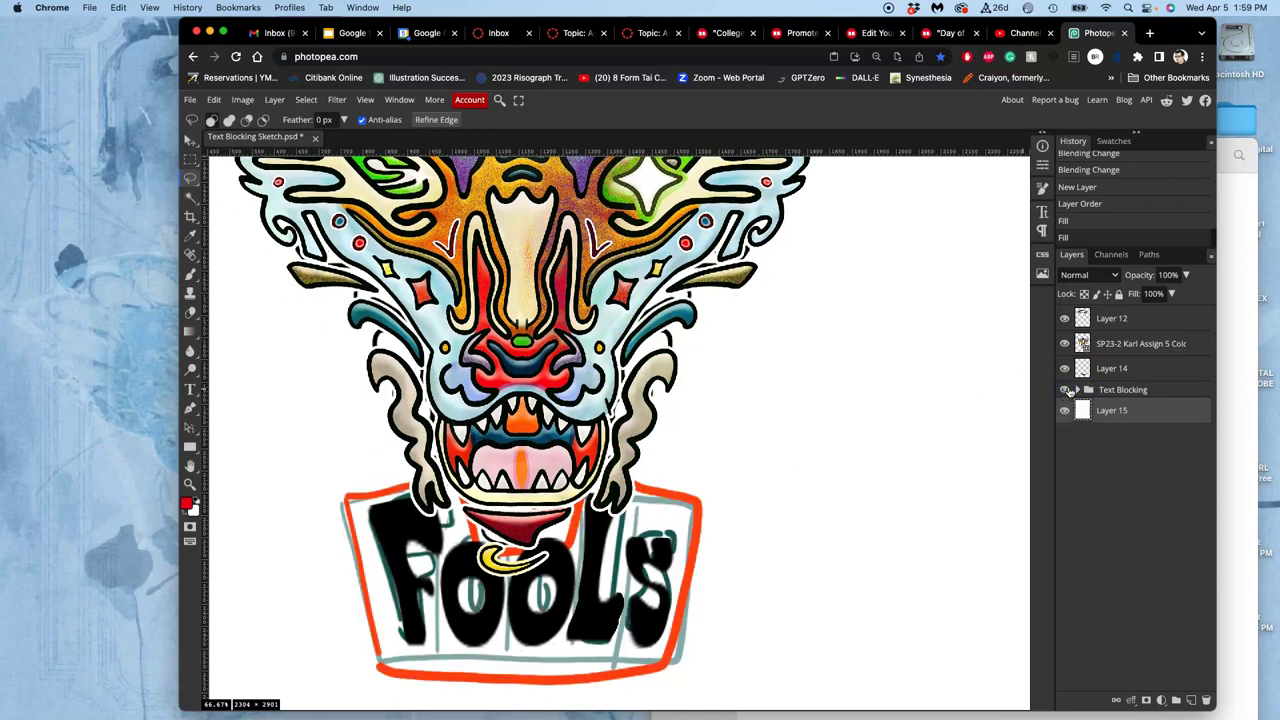
# - Toggle the Text Blocking group off and on, and add an empty layer directly above Layer 14
pyautogui.click(1066, 391)
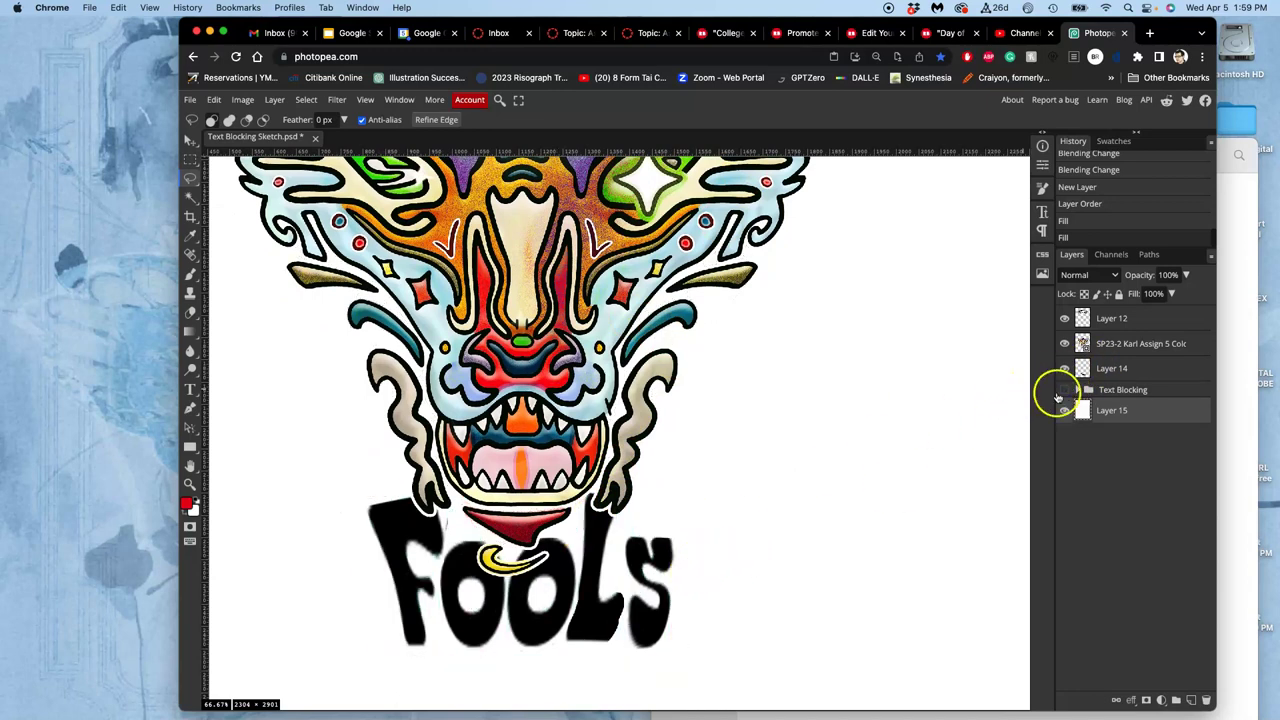
pyautogui.click(1064, 390)
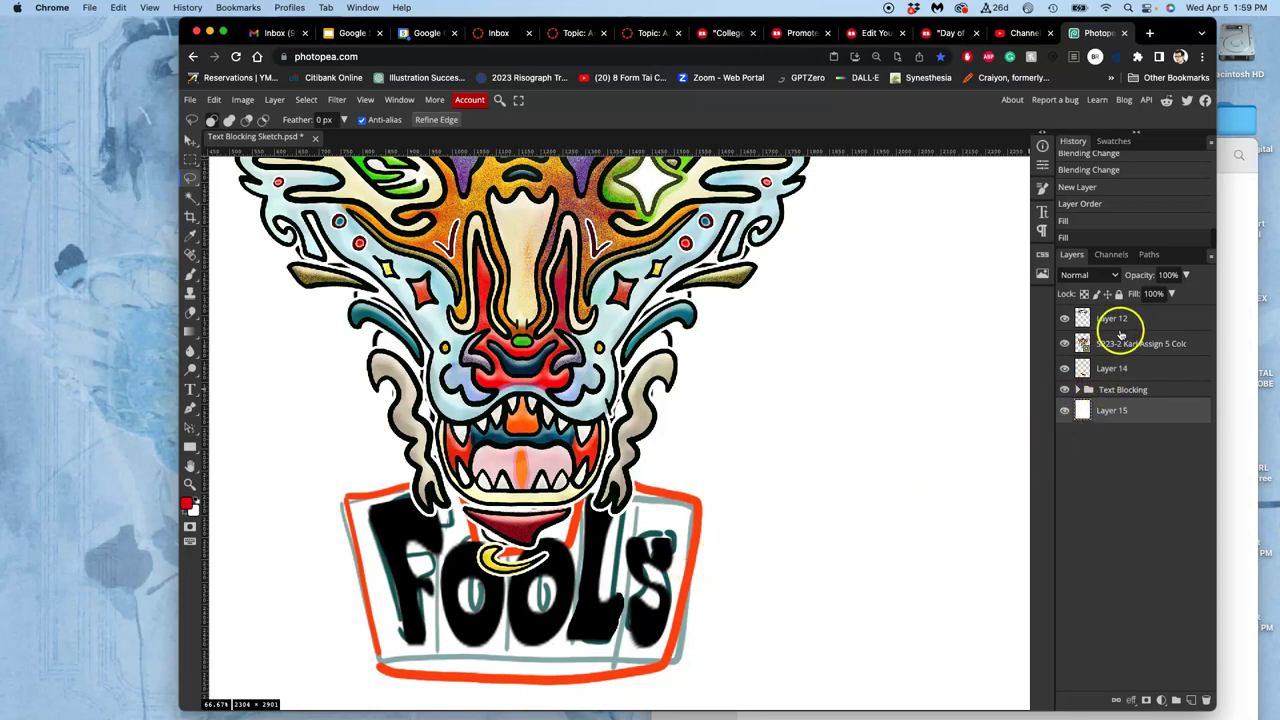
pyautogui.click(1118, 368)
pyautogui.click(1190, 702)
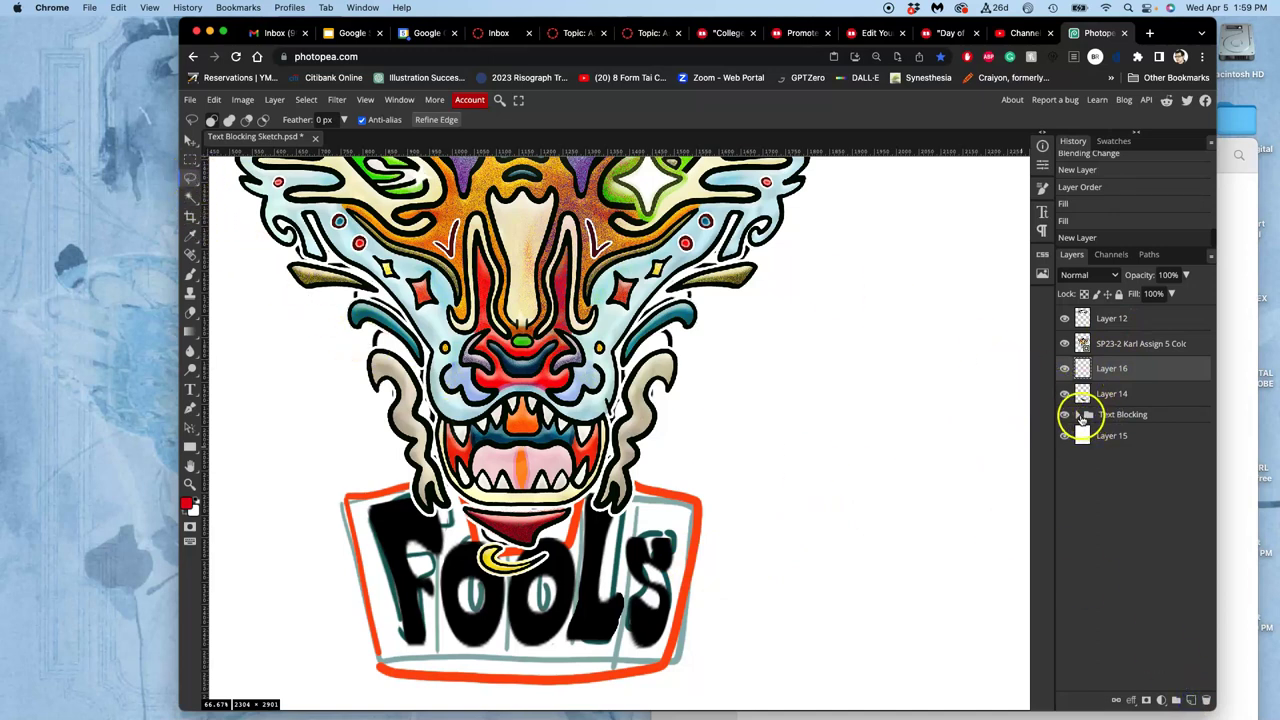
# - Expand the Text Blocking group, identify Layer 2 by toggling its visibility, and make it the active layer
pyautogui.click(1079, 414)
pyautogui.click(1064, 511)
pyautogui.click(1064, 511)
pyautogui.click(1117, 512)
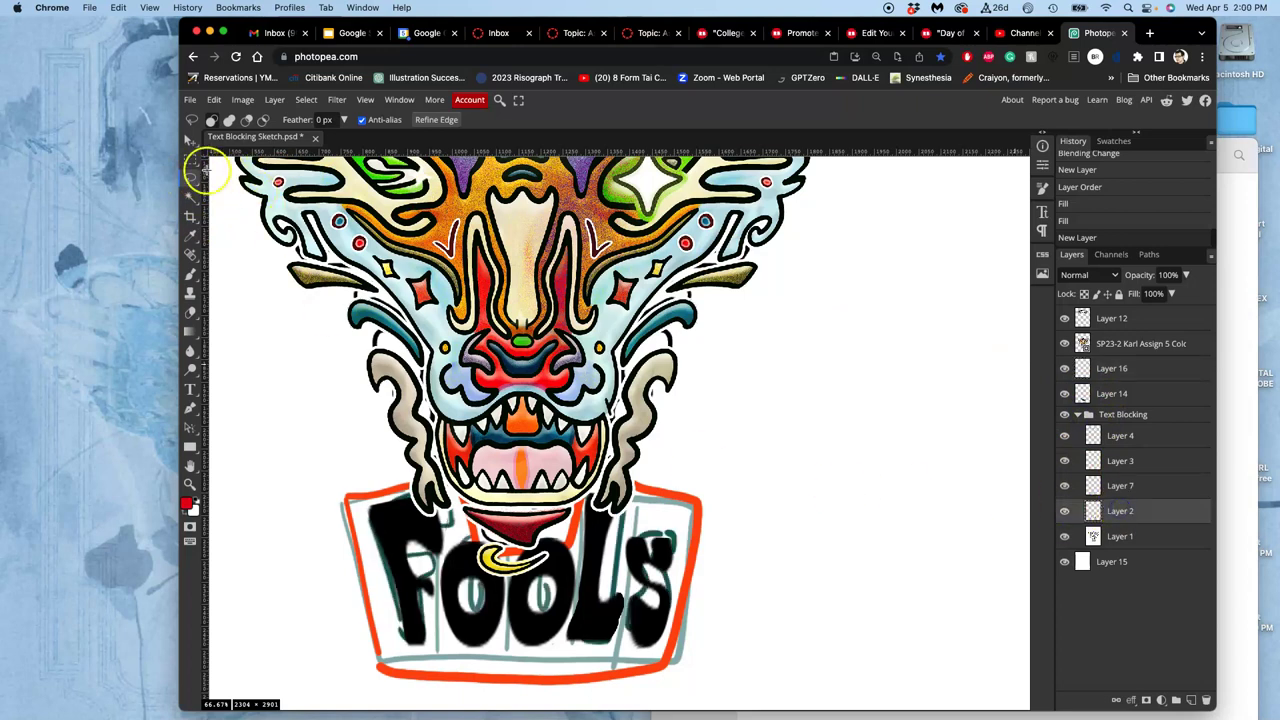
pyautogui.click(190, 160)
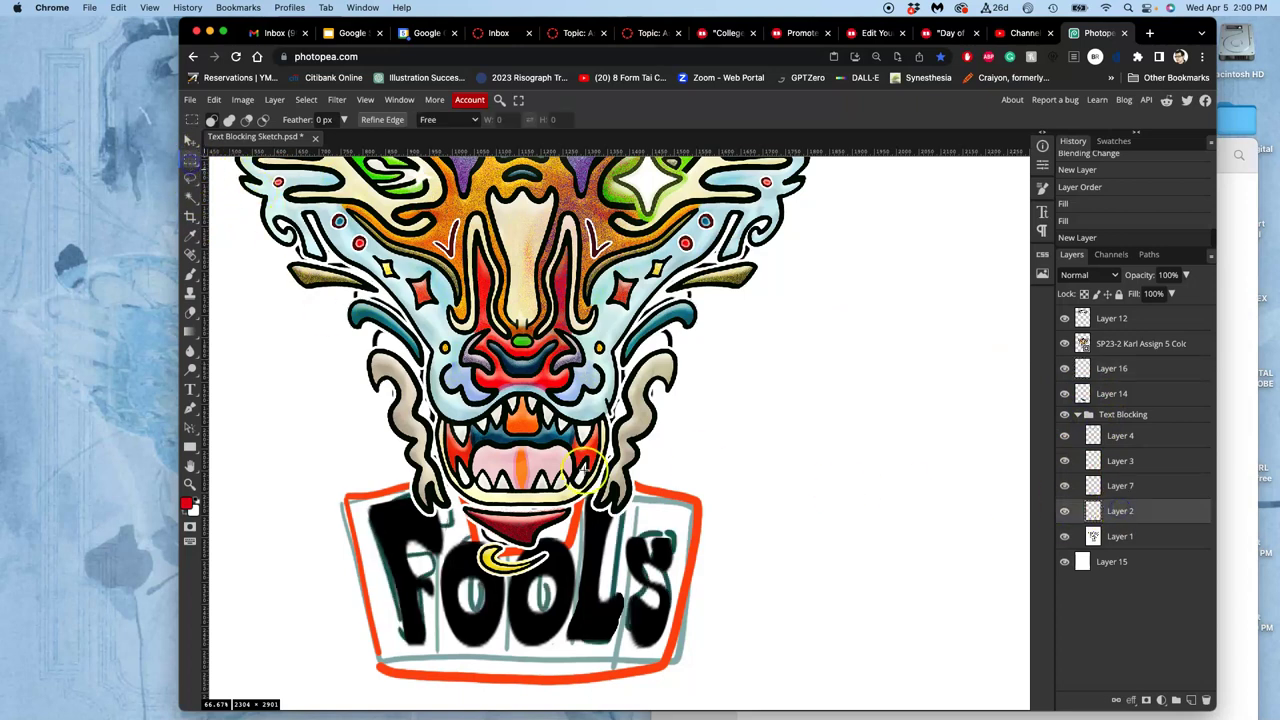
pyautogui.moveTo(628, 524); pyautogui.dragTo(677, 652)
pyautogui.click(704, 580)
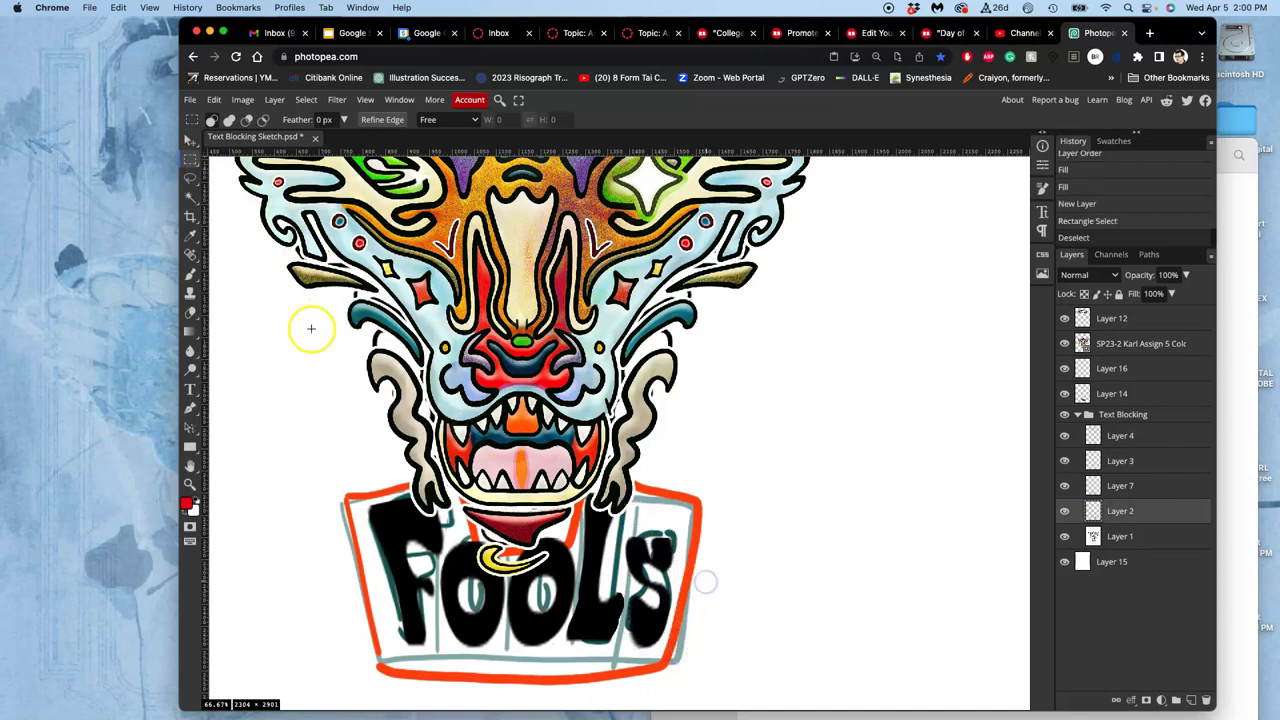
# - Lasso the green sketched S on Layer 2, copy it to a new layer, and place that layer above Layer 16
pyautogui.click(191, 180)
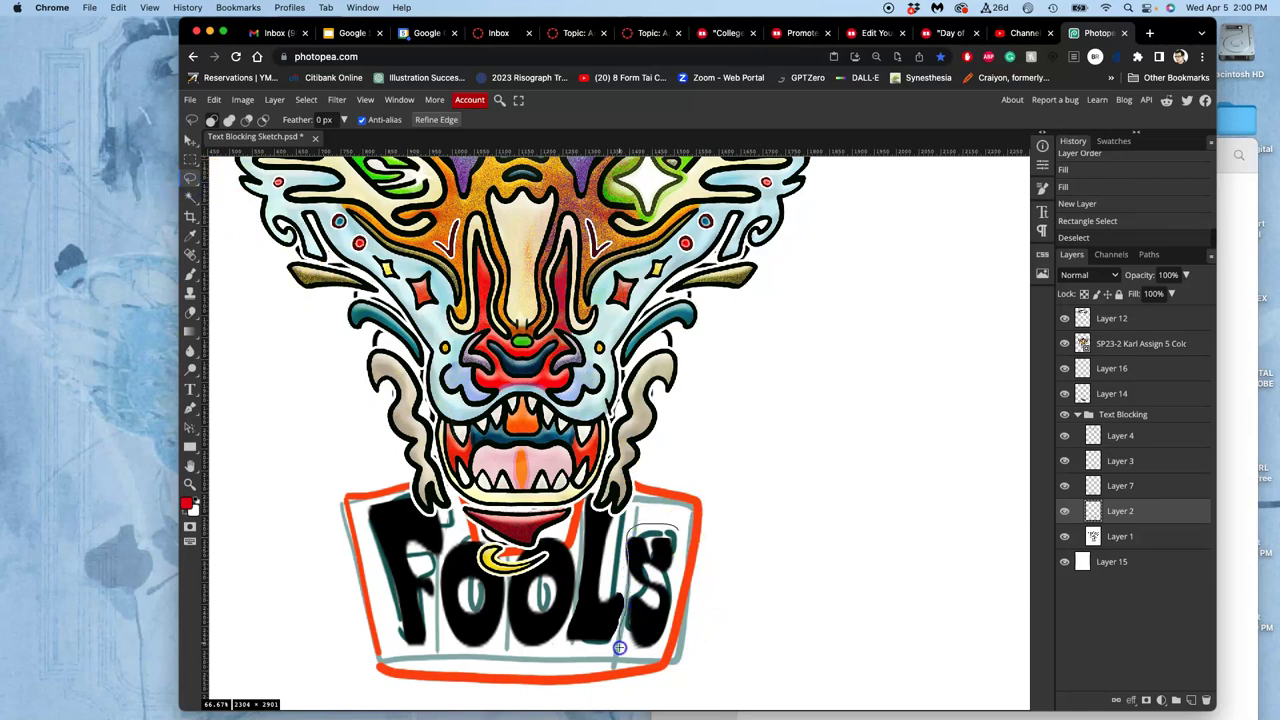
pyautogui.moveTo(690, 564); pyautogui.dragTo(682, 548)
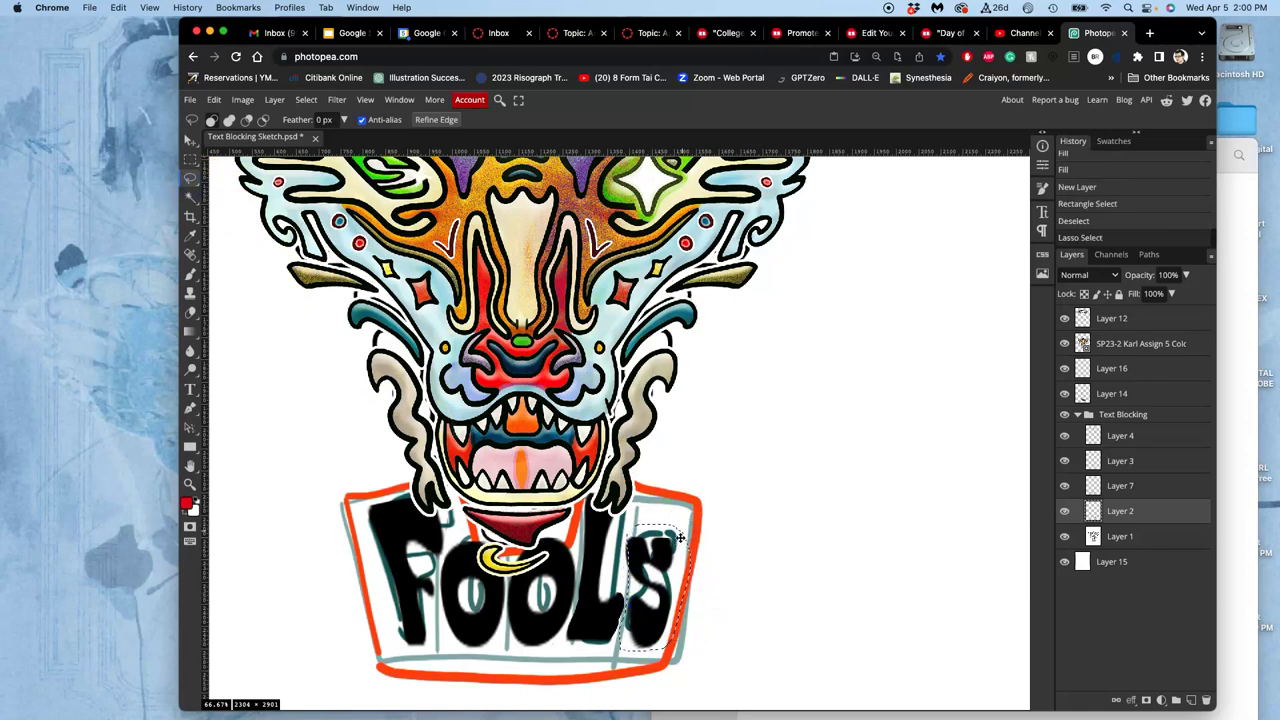
pyautogui.press('super+j')
pyautogui.moveTo(1120, 510); pyautogui.dragTo(1108, 358)
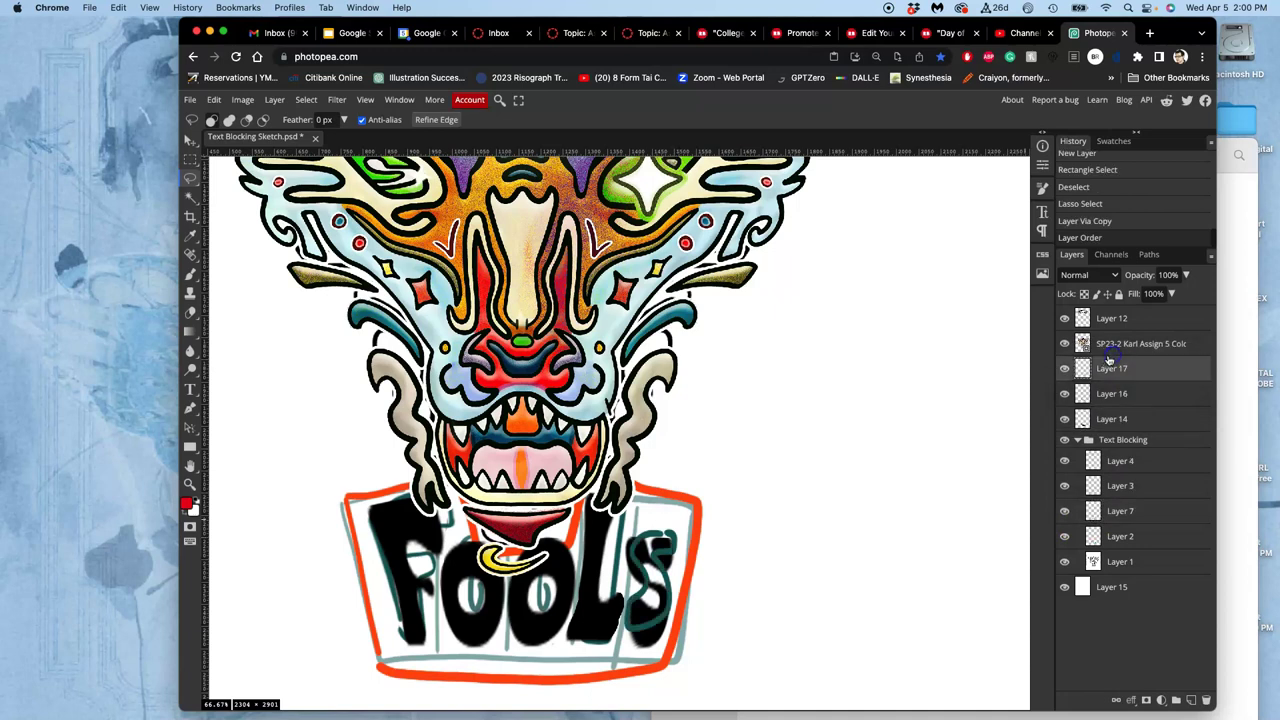
# - Lasso the black S of FOOLS on Layer 14, cut it out, and paste it onto its own layer
pyautogui.click(1065, 394)
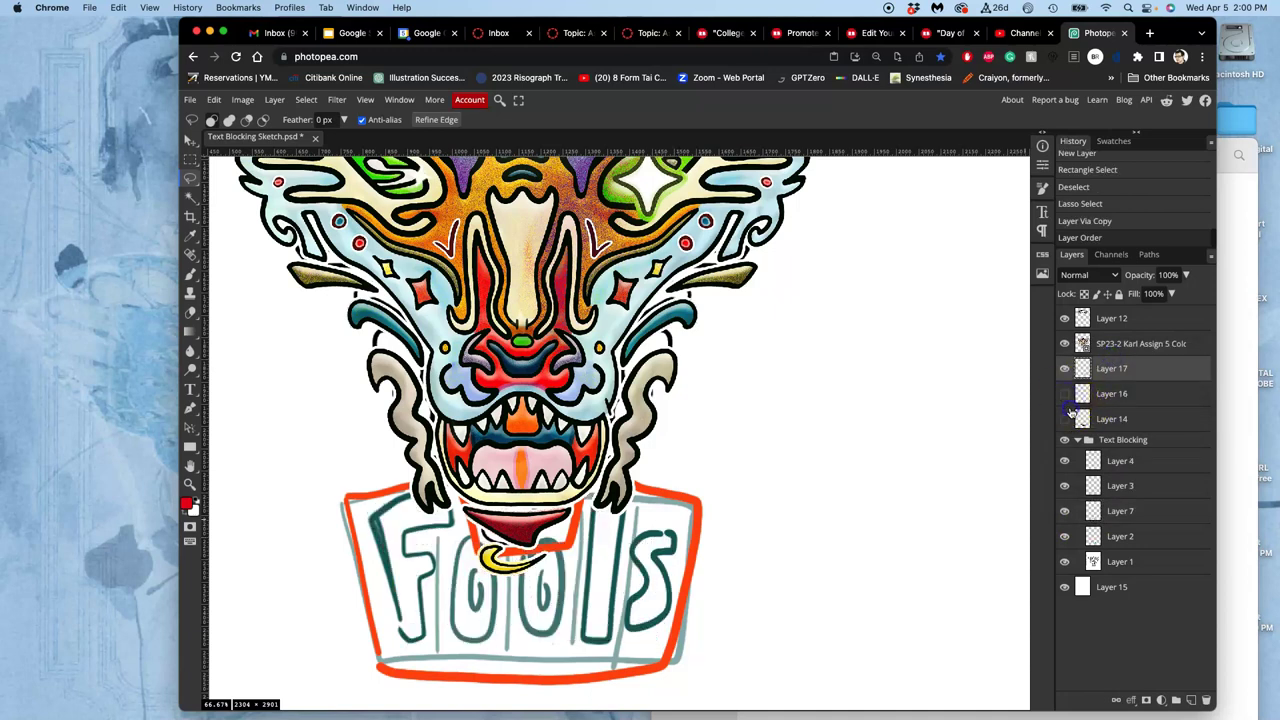
pyautogui.click(1066, 398)
pyautogui.click(1067, 399)
pyautogui.click(1065, 419)
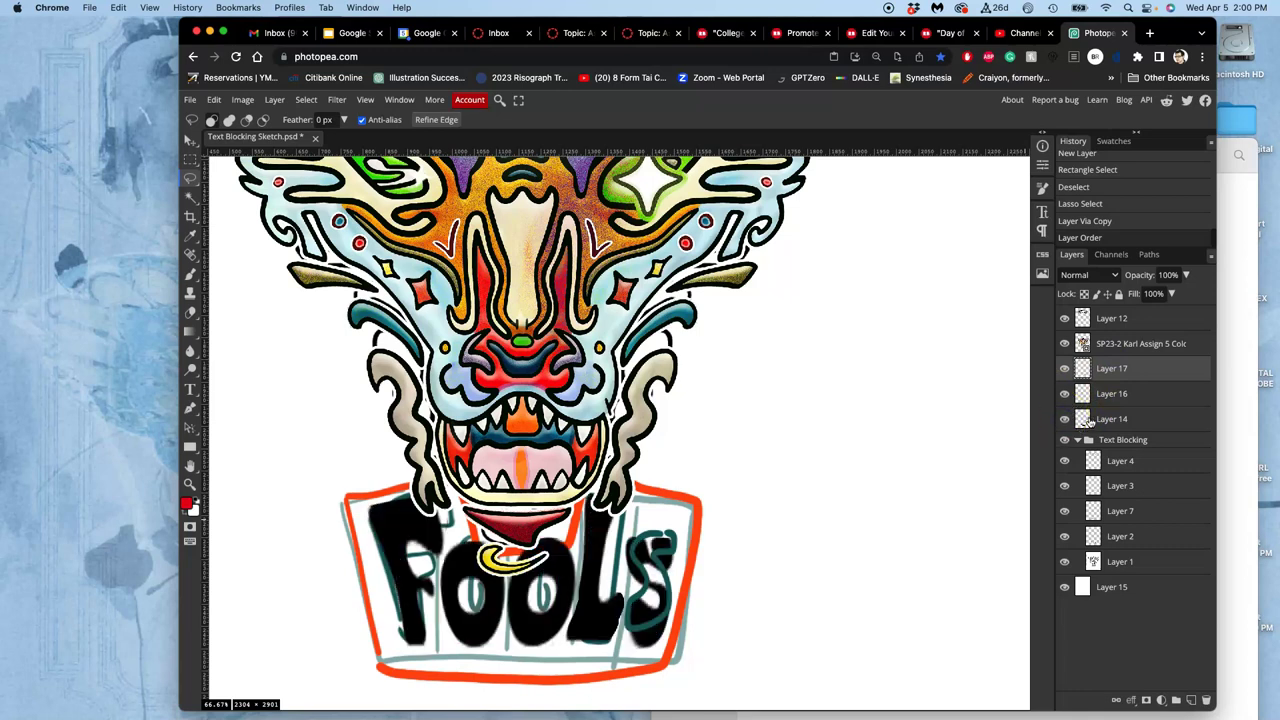
pyautogui.click(1090, 420)
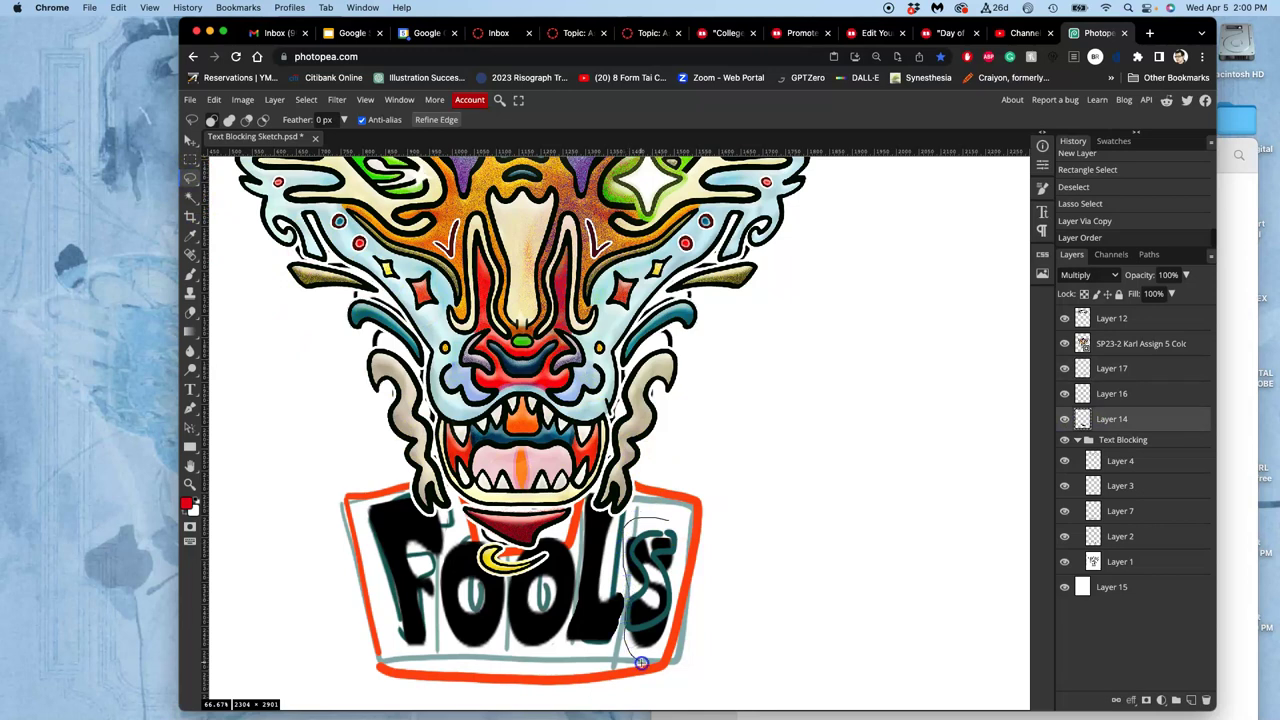
pyautogui.moveTo(711, 575); pyautogui.dragTo(685, 514)
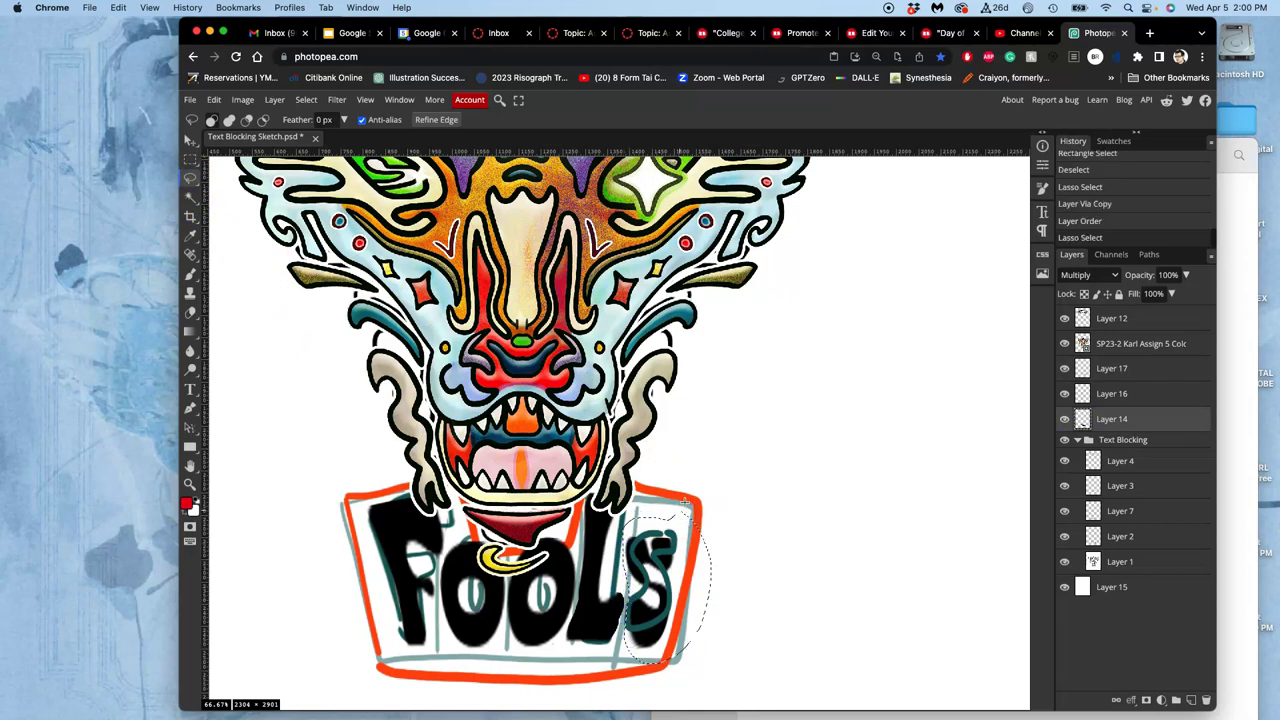
pyautogui.press('Delete')
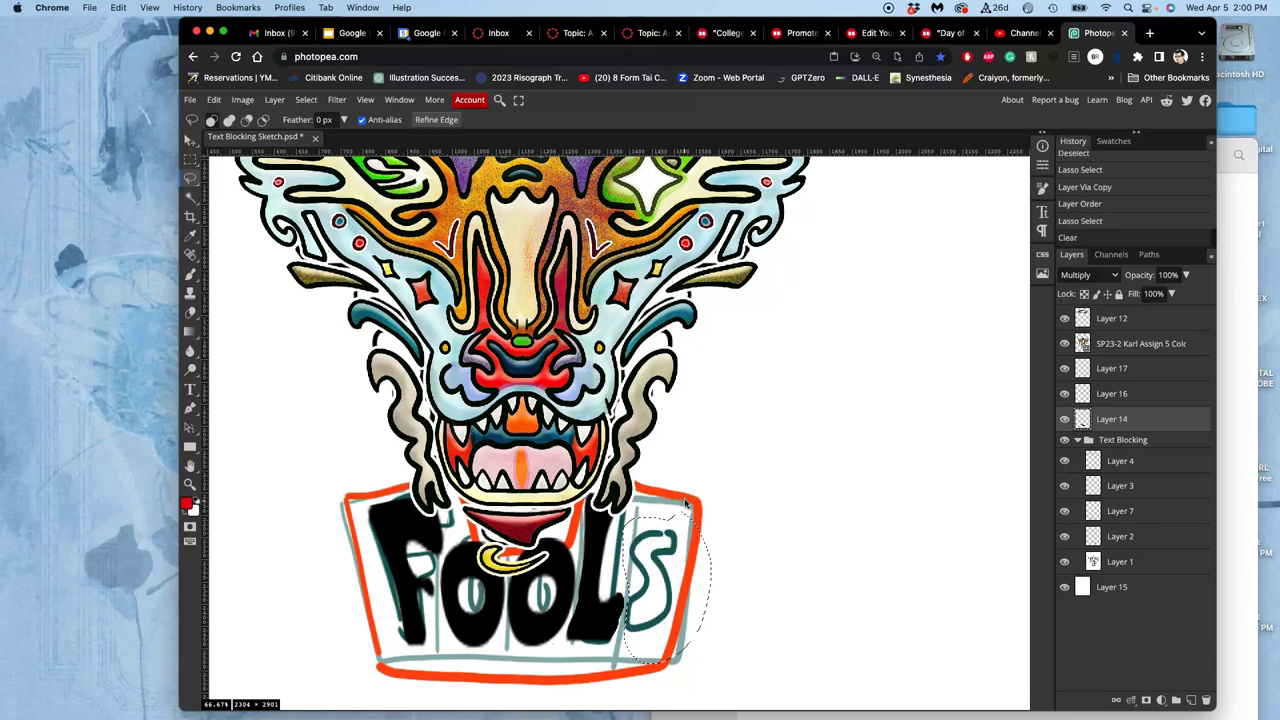
pyautogui.press('super+v')
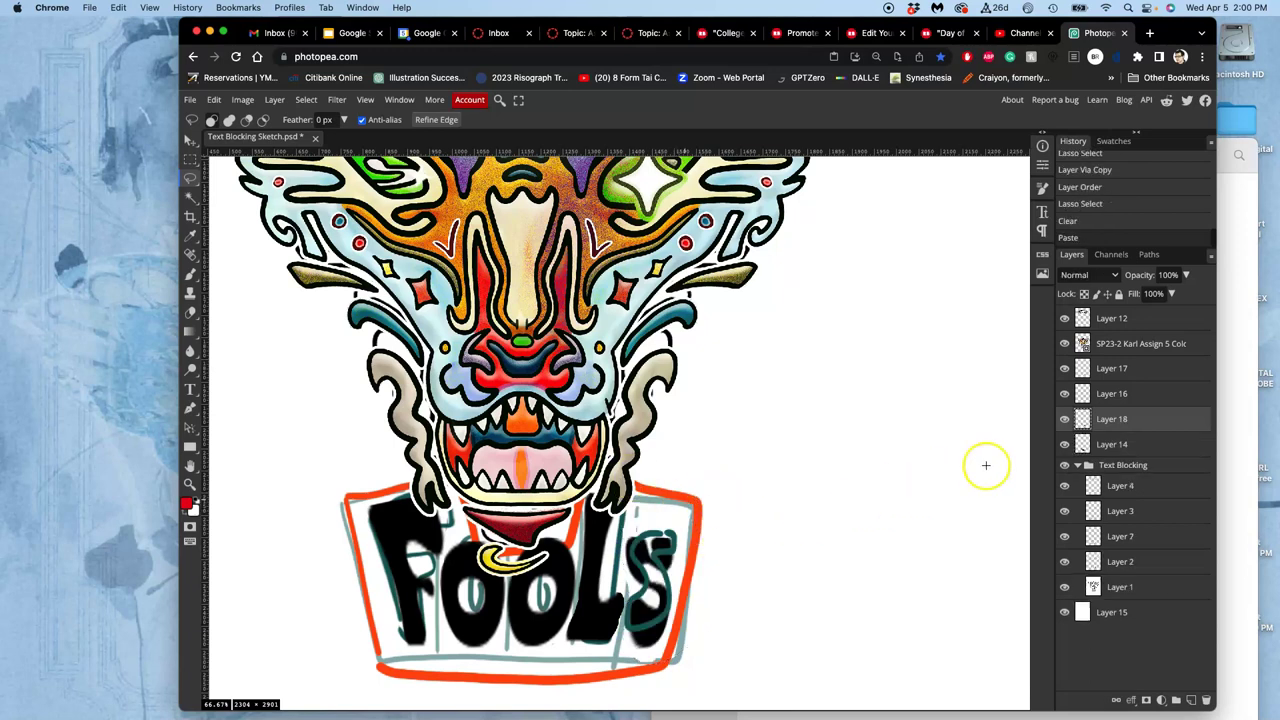
# - Hide Layer 14 and move the pasted black S into the blank area just right of the orange frame
pyautogui.click(1064, 444)
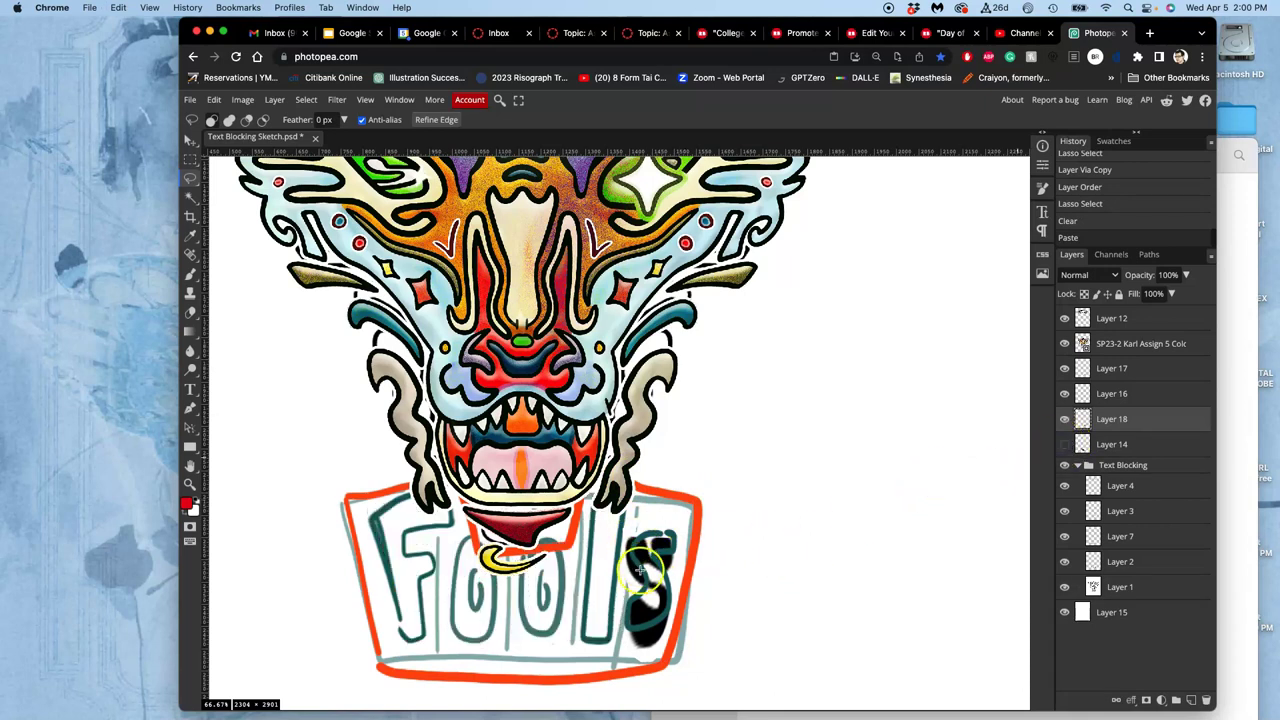
pyautogui.click(191, 141)
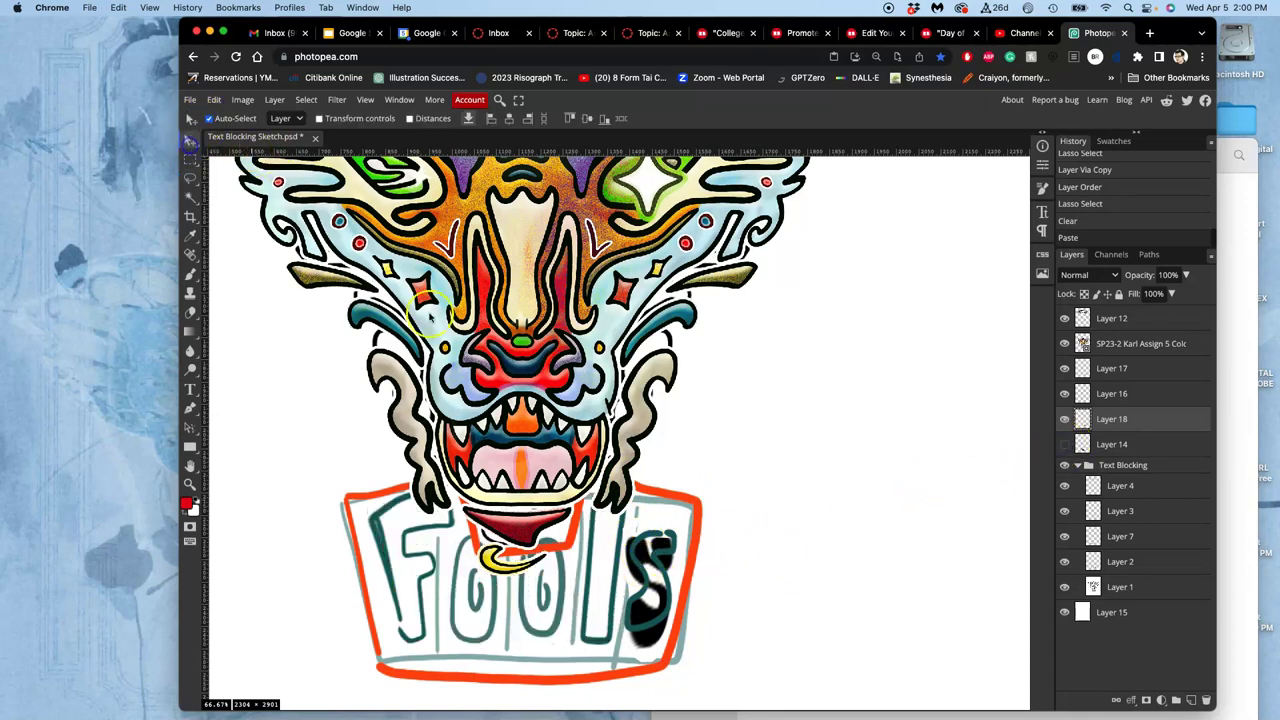
pyautogui.moveTo(643, 560); pyautogui.dragTo(724, 565)
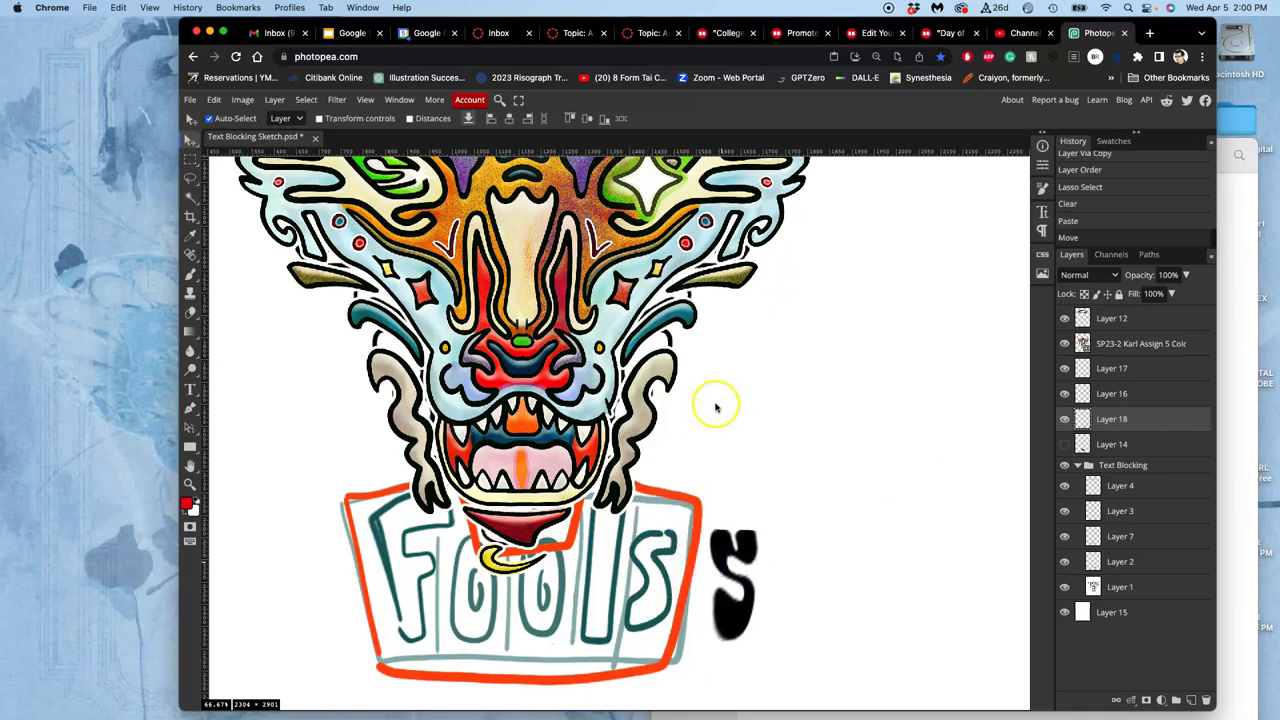
# - Warp the black S so its upper curve and middle stroke bend into a more slanted shape
pyautogui.hotkey('ctrl', 'alt', 't')
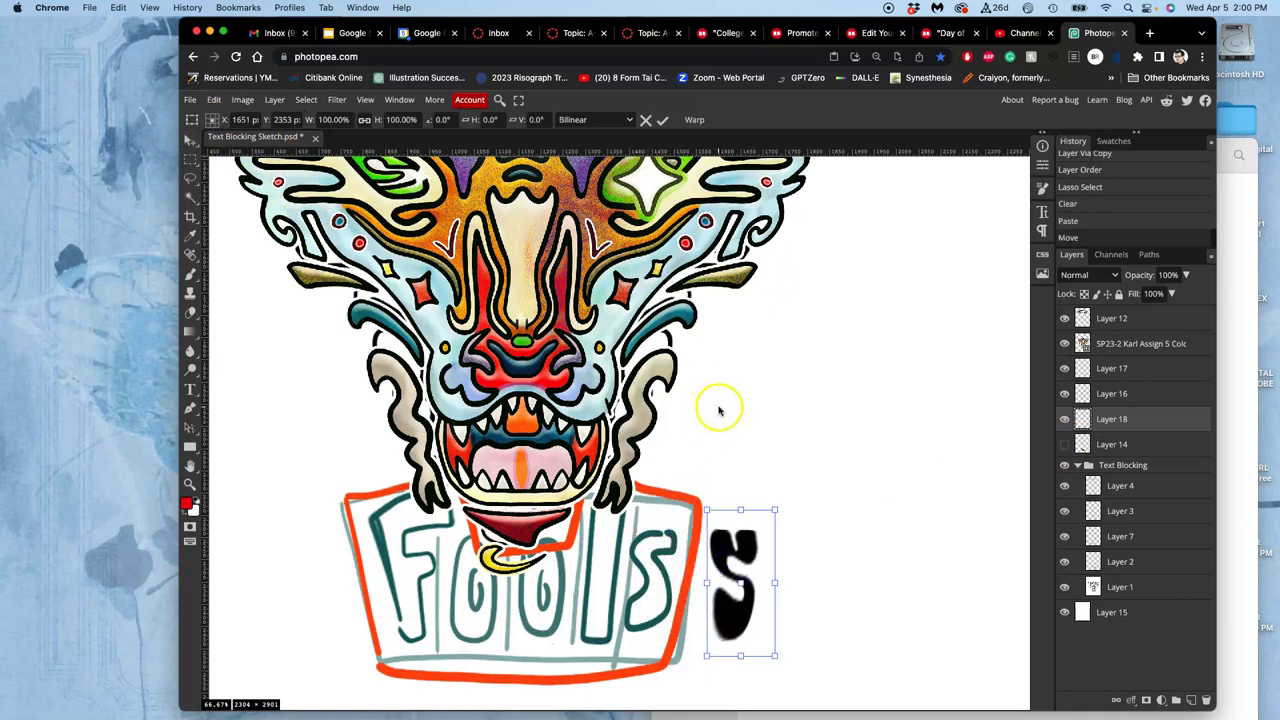
pyautogui.rightClick(748, 557)
pyautogui.click(762, 592)
pyautogui.moveTo(760, 578); pyautogui.dragTo(745, 610)
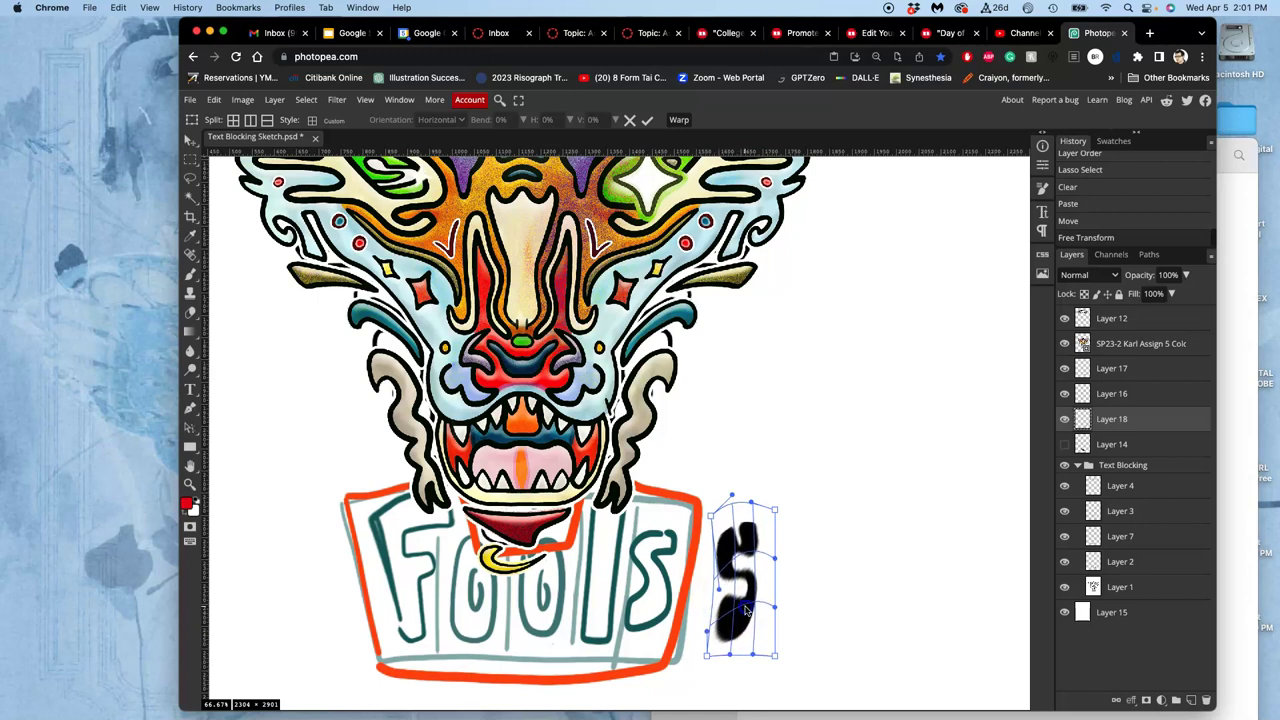
pyautogui.press('Return')
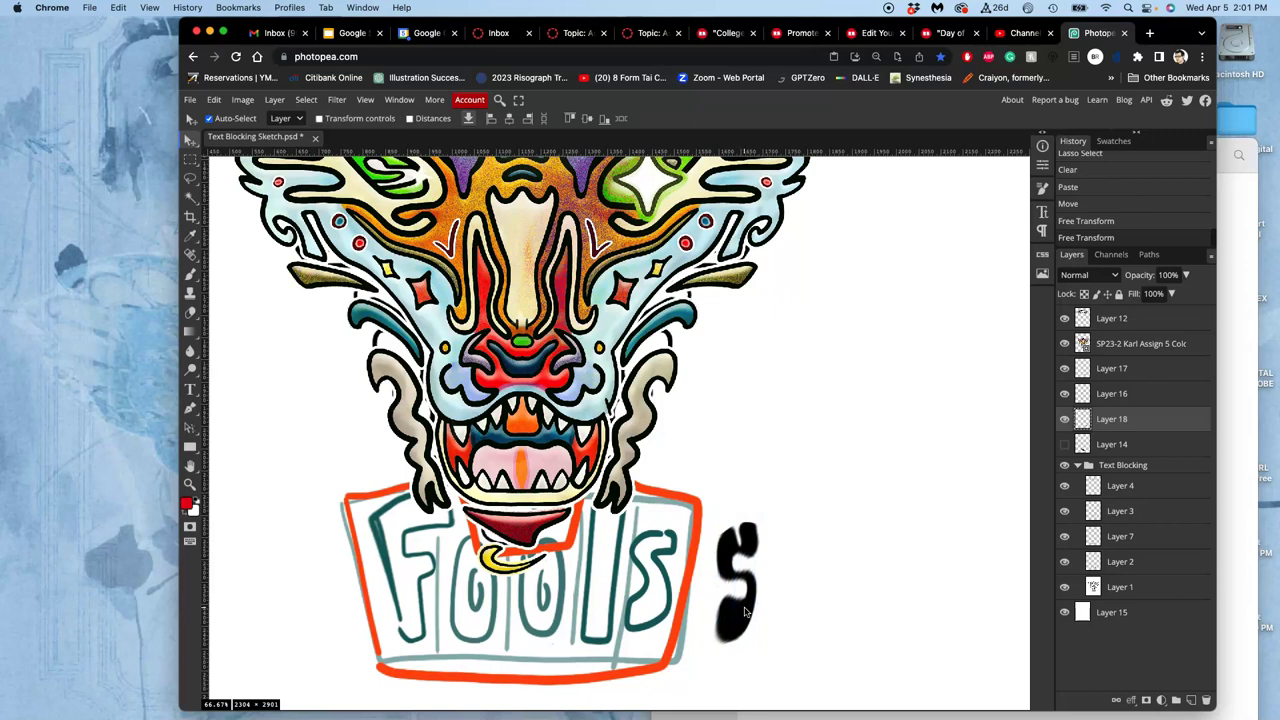
# - Lasso the notch in the top of the black S, fill it with black at 100% opacity, and deselect
pyautogui.click(190, 178)
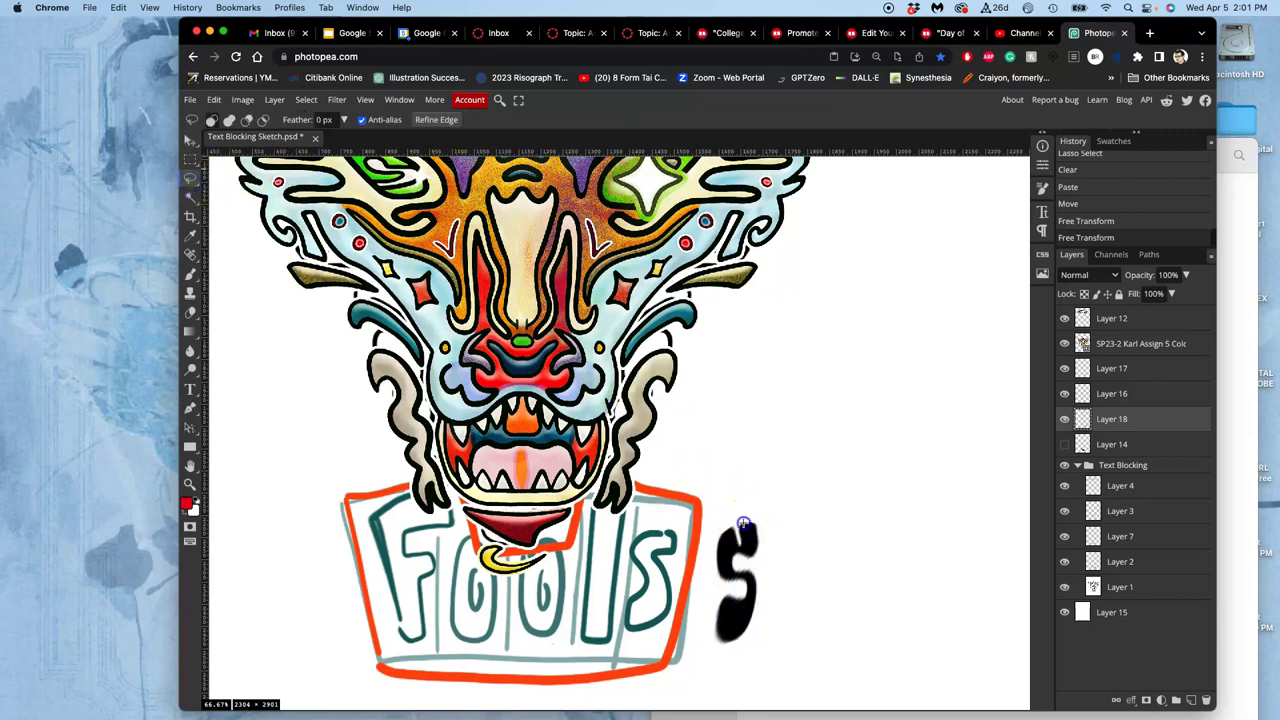
pyautogui.moveTo(745, 543); pyautogui.dragTo(748, 530)
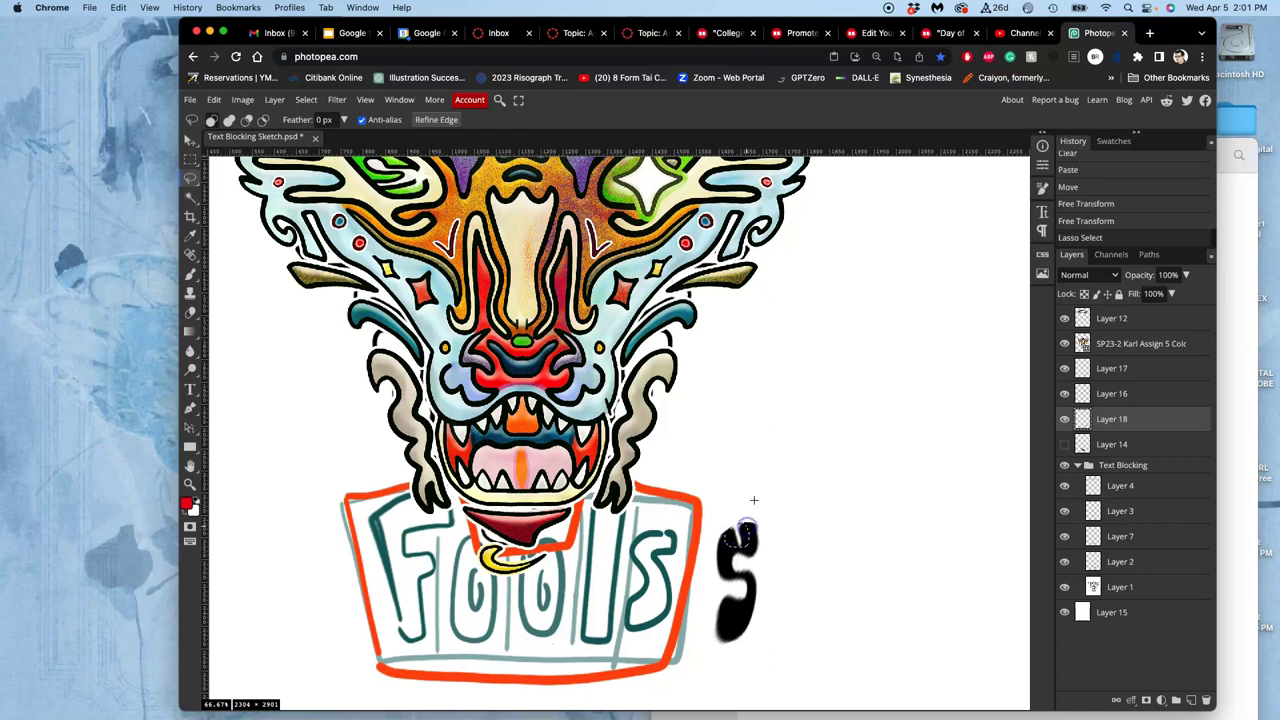
pyautogui.click(213, 99)
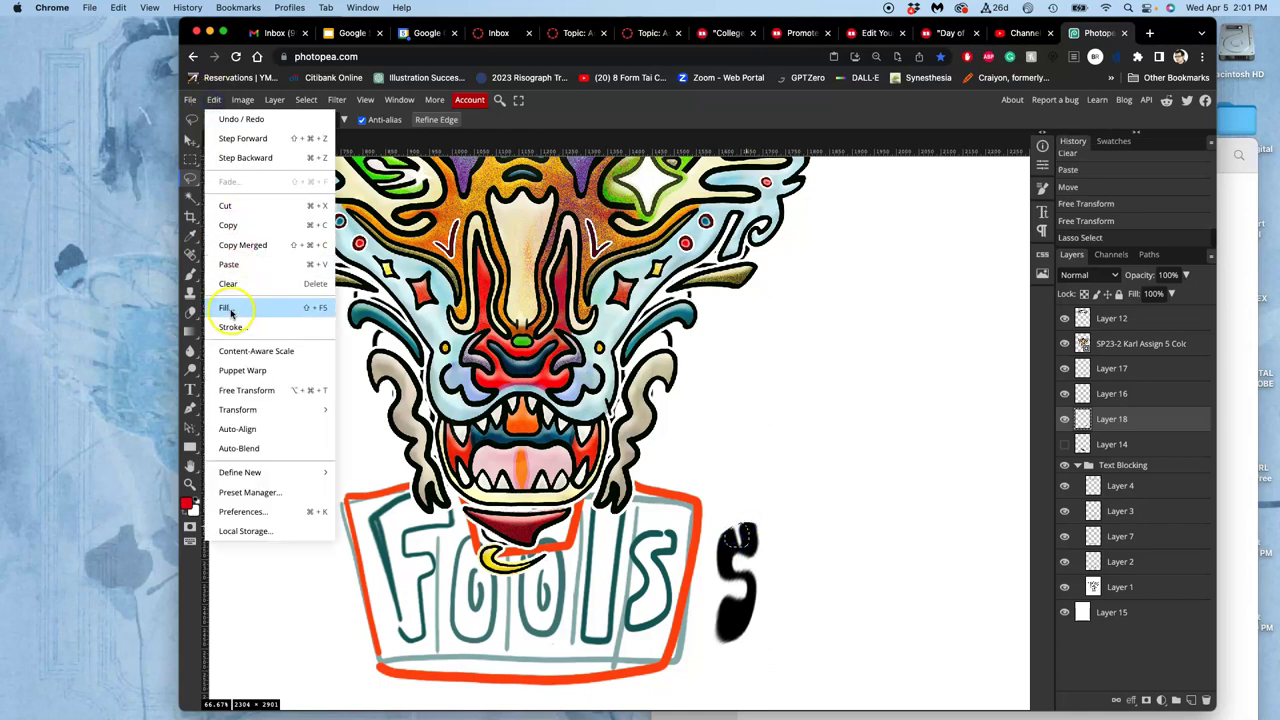
pyautogui.click(240, 307)
pyautogui.click(345, 218)
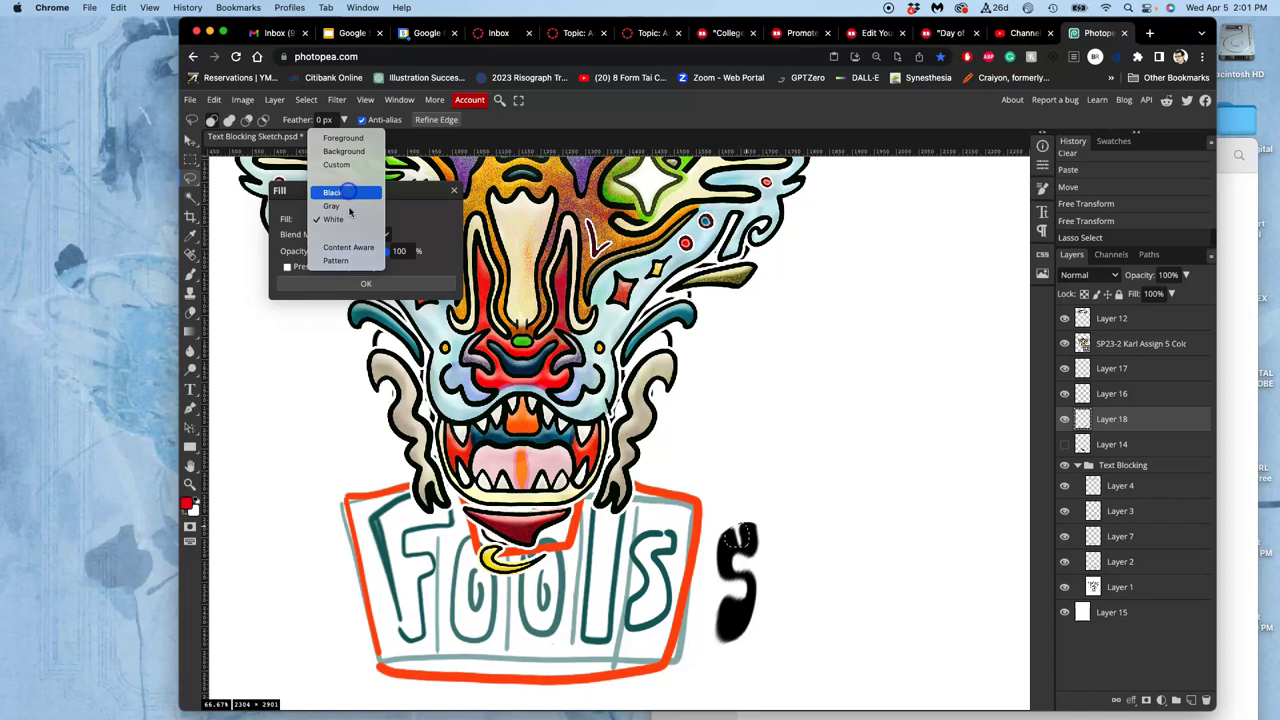
pyautogui.click(348, 206)
pyautogui.click(366, 283)
pyautogui.click(739, 451)
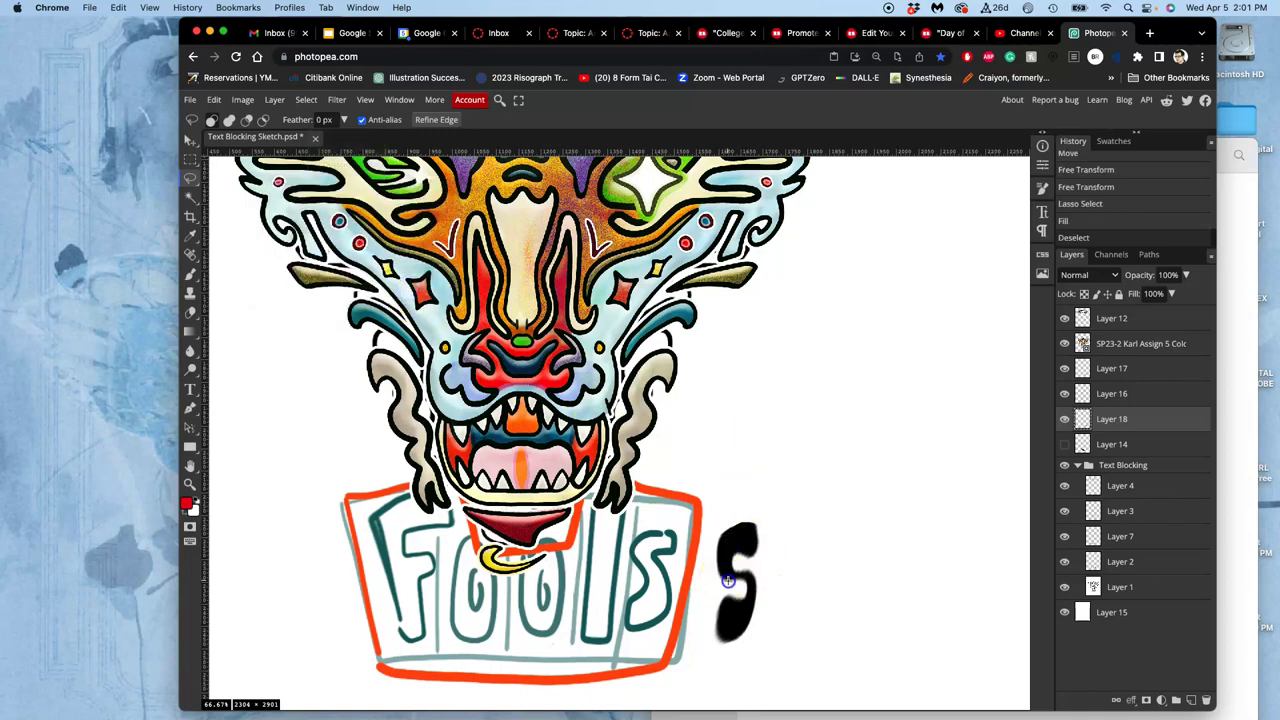
pyautogui.moveTo(741, 601); pyautogui.dragTo(740, 594)
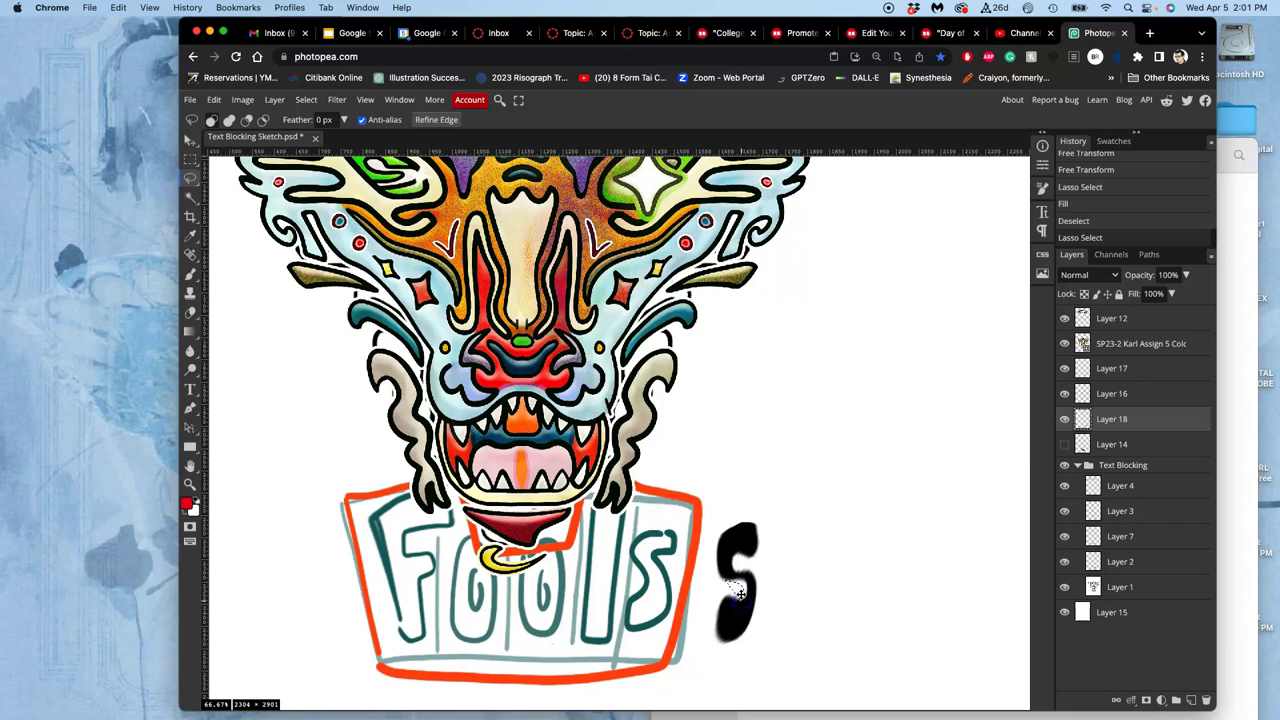
pyautogui.click(734, 580)
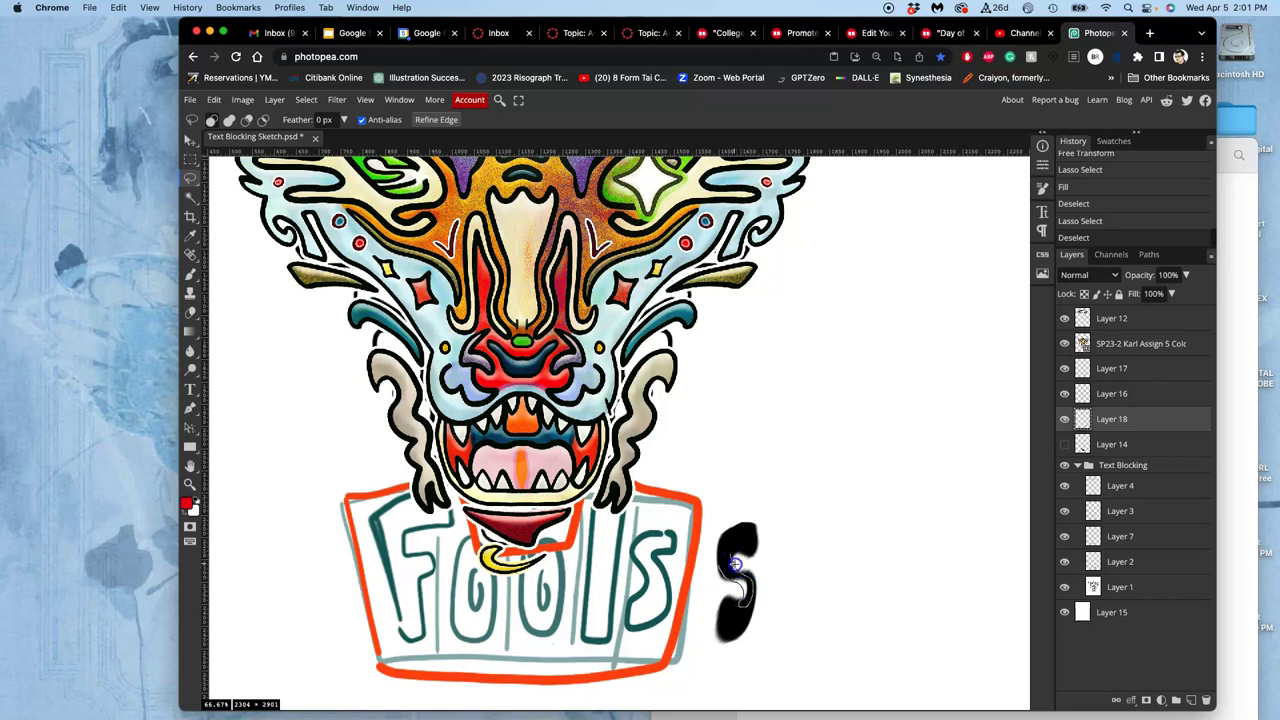
pyautogui.moveTo(752, 578); pyautogui.dragTo(737, 614)
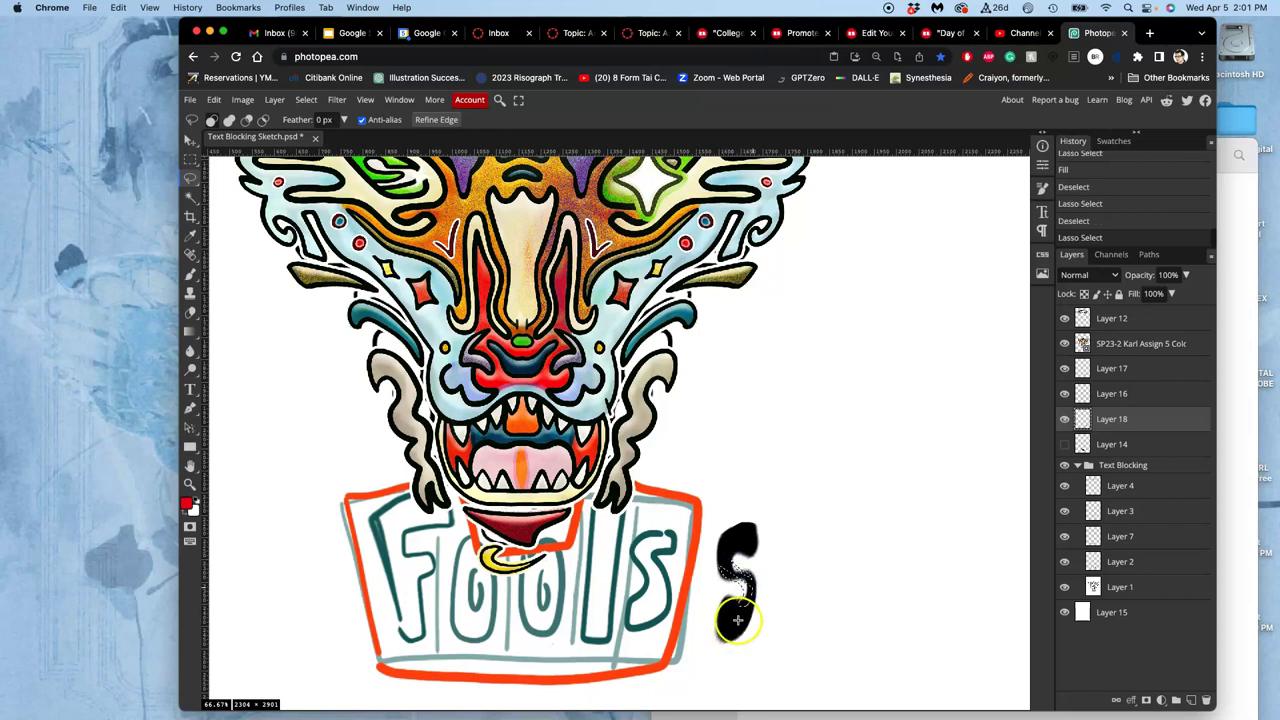
# - Lasso a smooth diagonal shape through the middle stroke of the S, fill it with black at 100% opacity, and deselect
pyautogui.hotkey('ctrl', '+')
pyautogui.hotkey('ctrl', '+')
pyautogui.moveTo(771, 571); pyautogui.dragTo(606, 294)
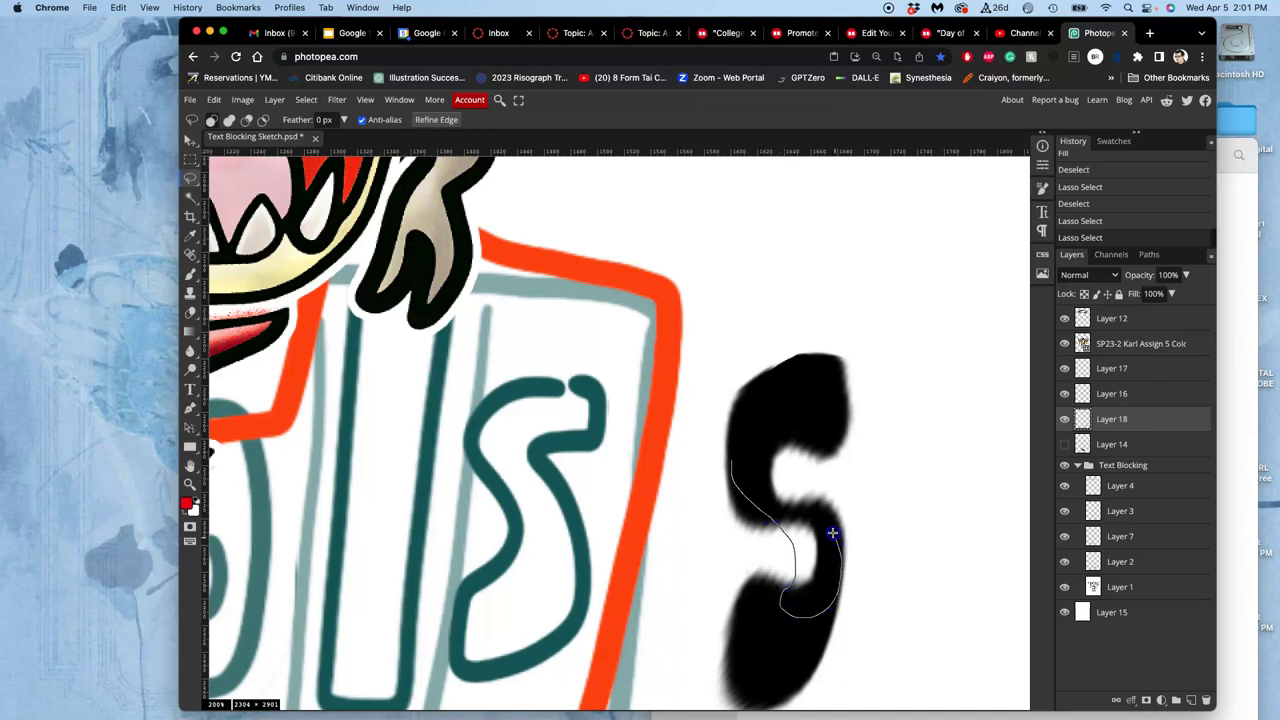
pyautogui.moveTo(737, 455); pyautogui.dragTo(736, 456)
pyautogui.click(213, 101)
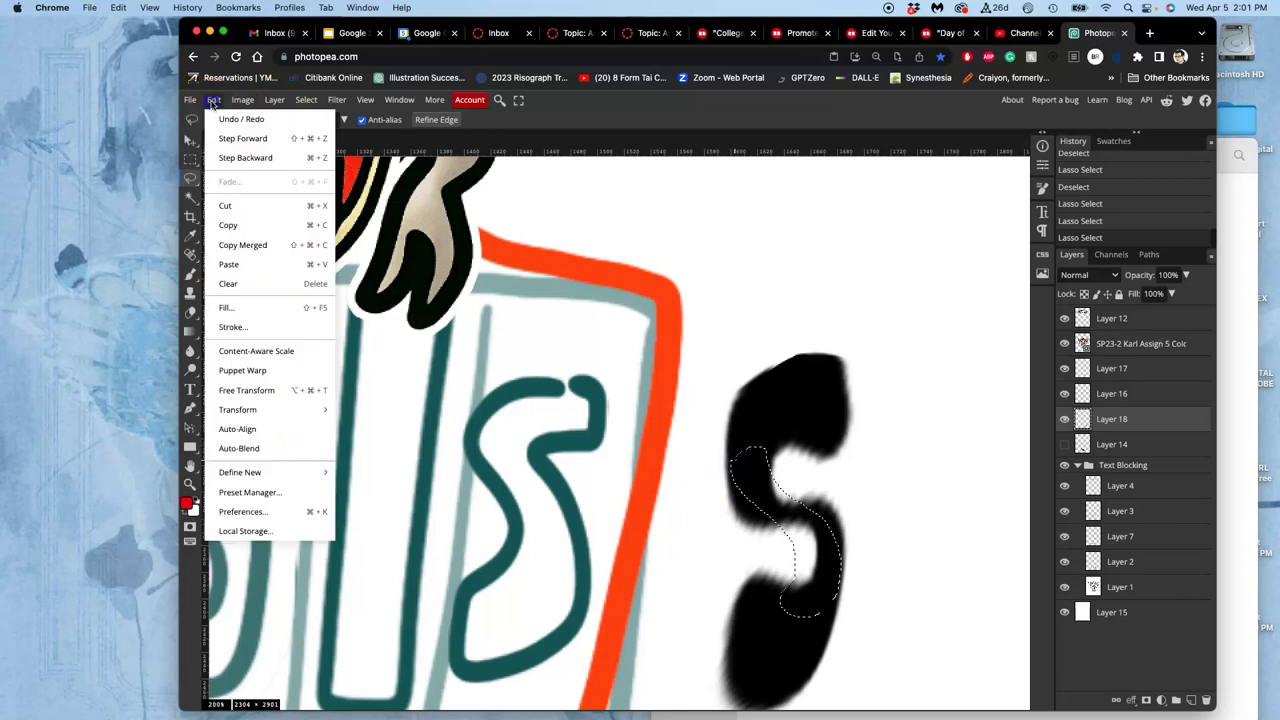
pyautogui.click(228, 307)
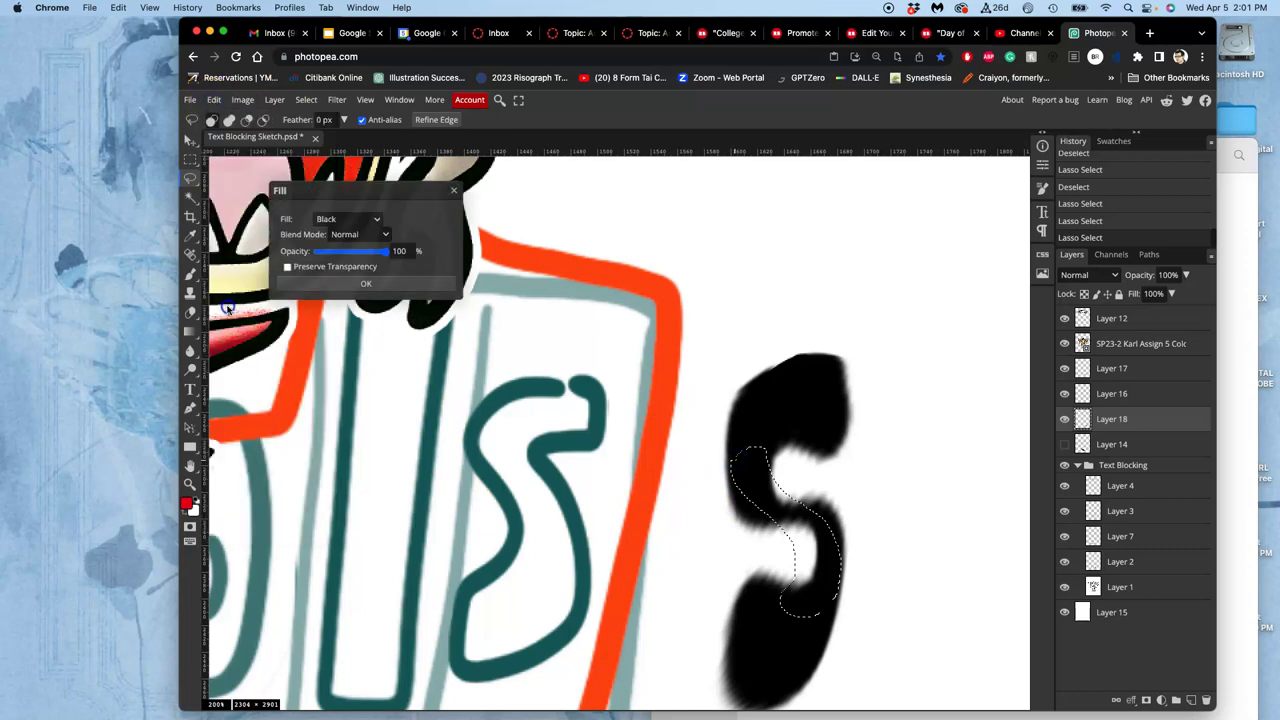
pyautogui.click(421, 286)
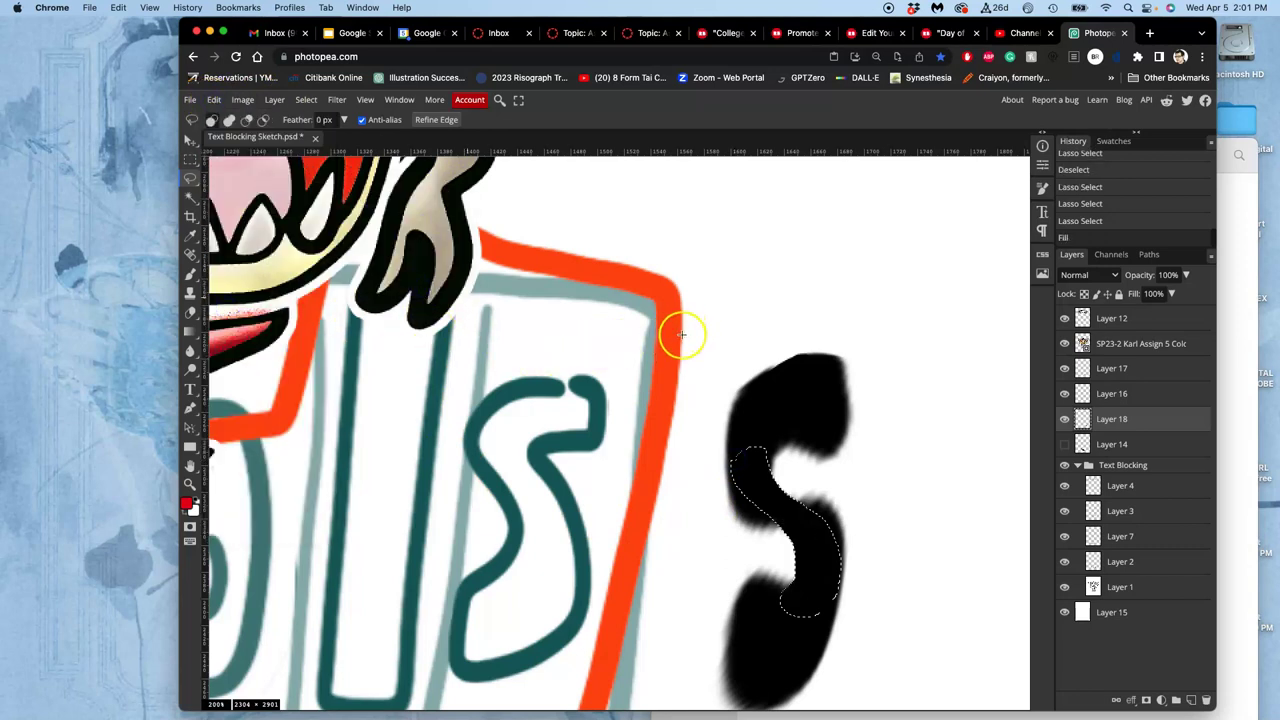
pyautogui.click(708, 317)
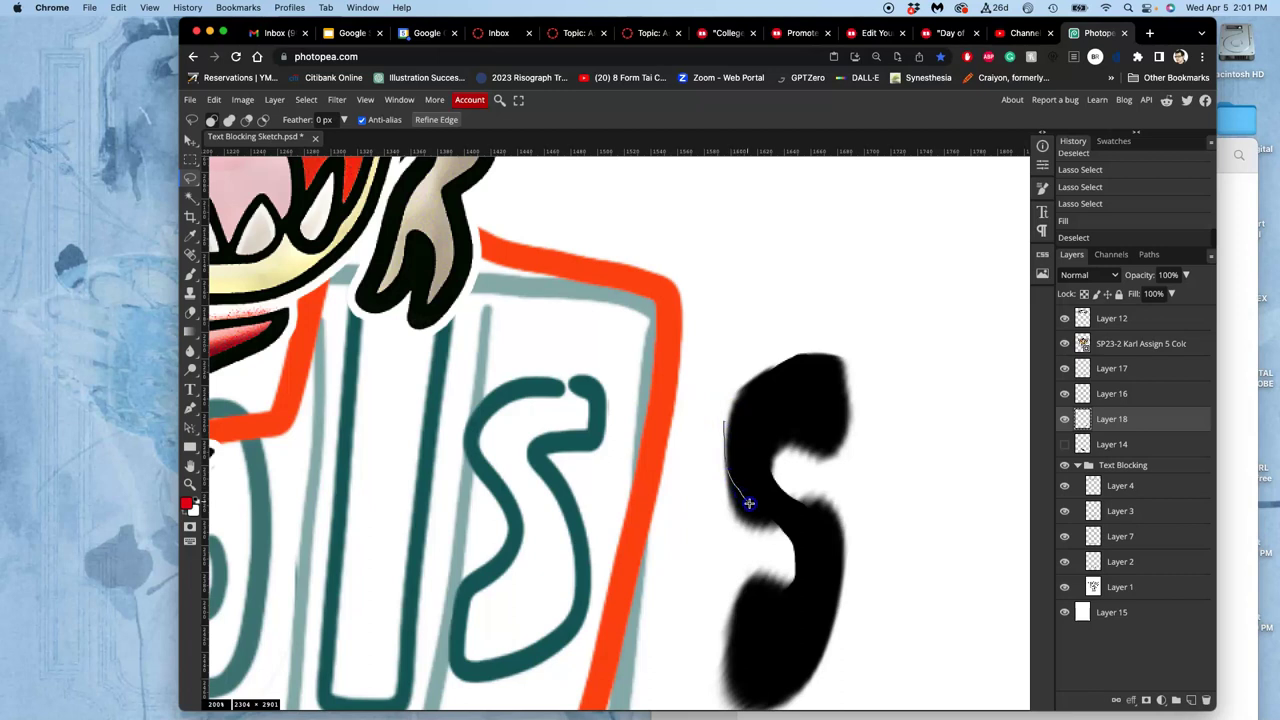
# - Lasso the rough edges on both sides of the S's middle stroke, fill them with white at 100% opacity, and deselect
pyautogui.moveTo(693, 461); pyautogui.dragTo(694, 460)
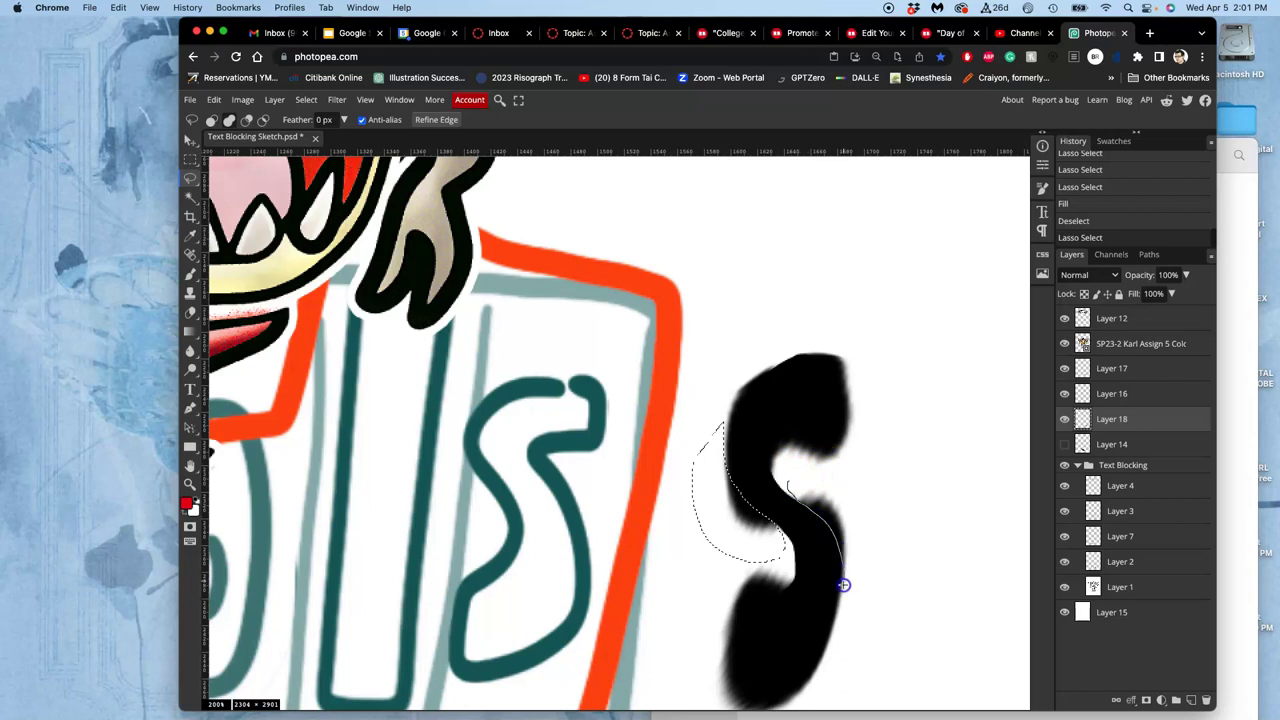
pyautogui.moveTo(830, 469); pyautogui.dragTo(828, 471)
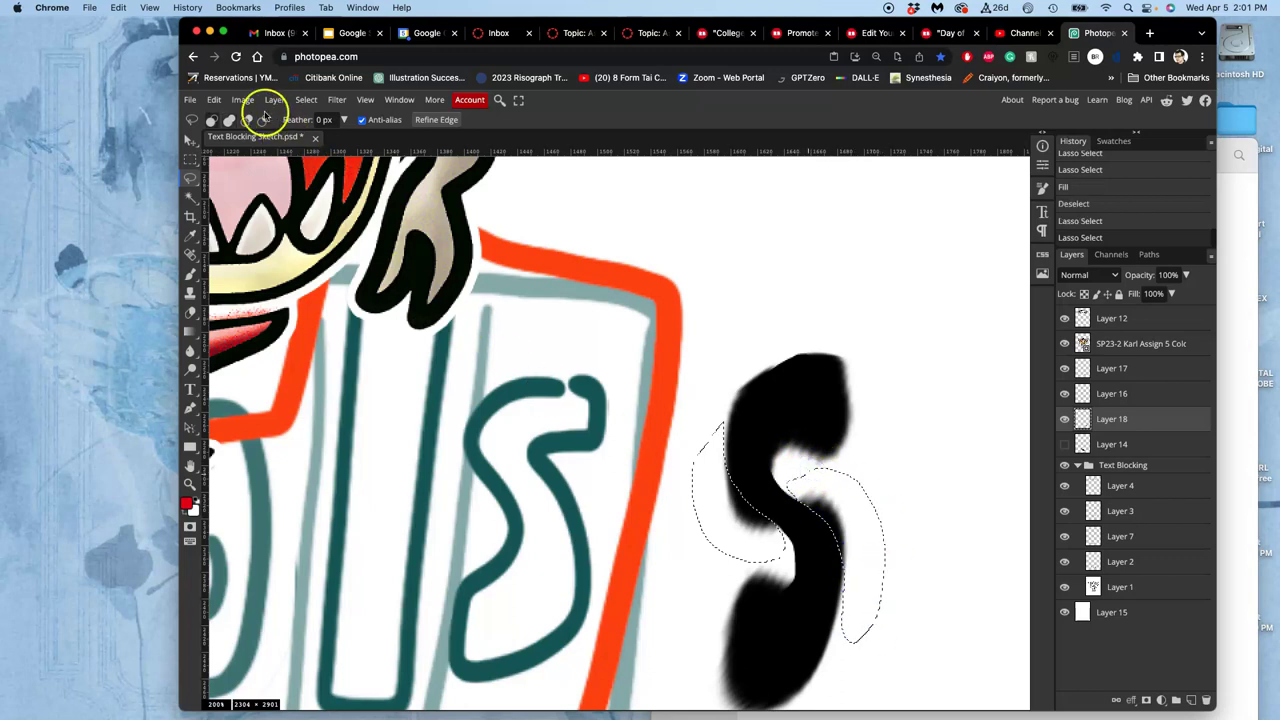
pyautogui.click(214, 100)
pyautogui.click(228, 307)
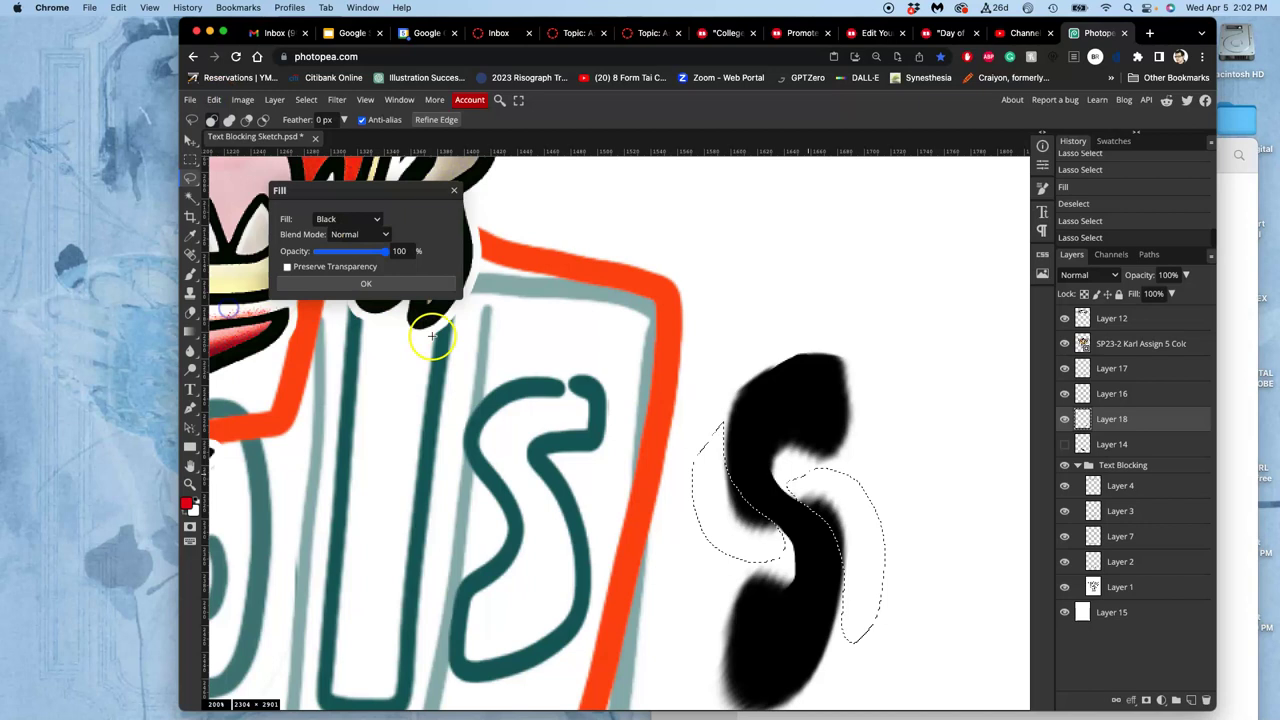
pyautogui.click(352, 219)
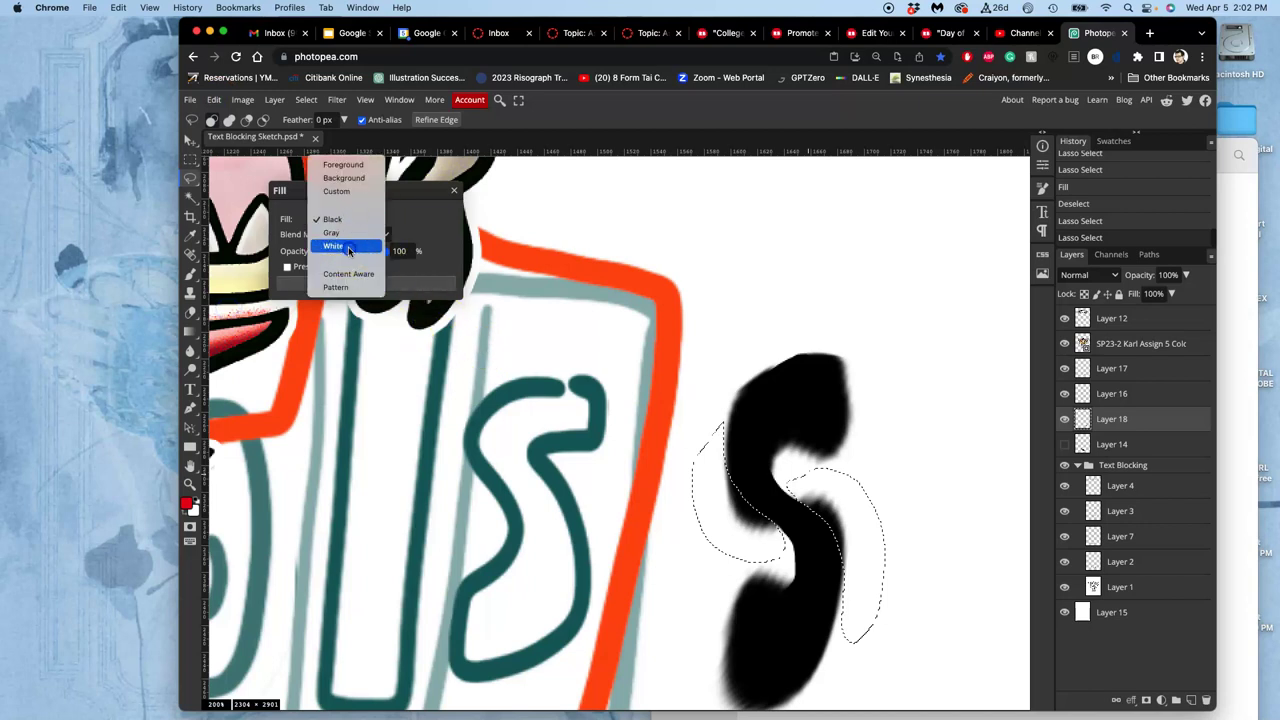
pyautogui.click(350, 246)
pyautogui.click(357, 283)
pyautogui.click(740, 326)
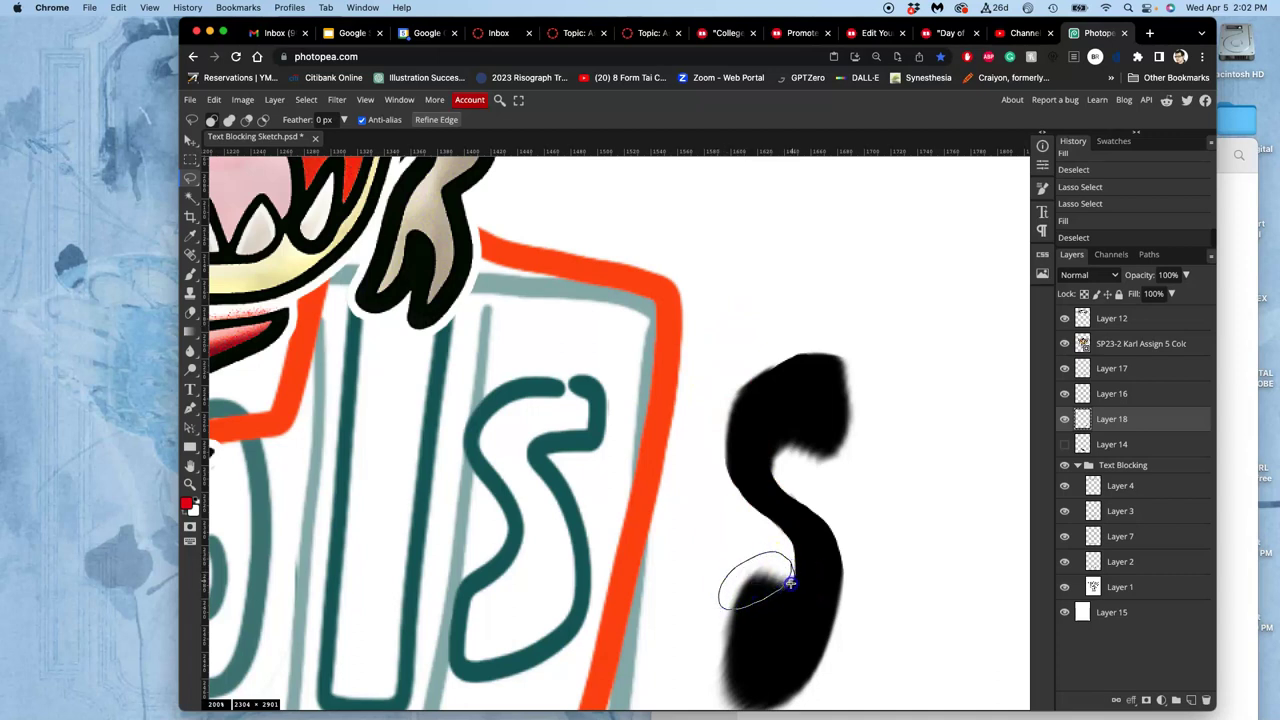
# - Lasso the fuzzy upper edge of the S's lower terminal, fill it with white, and deselect
pyautogui.moveTo(711, 602); pyautogui.dragTo(714, 598)
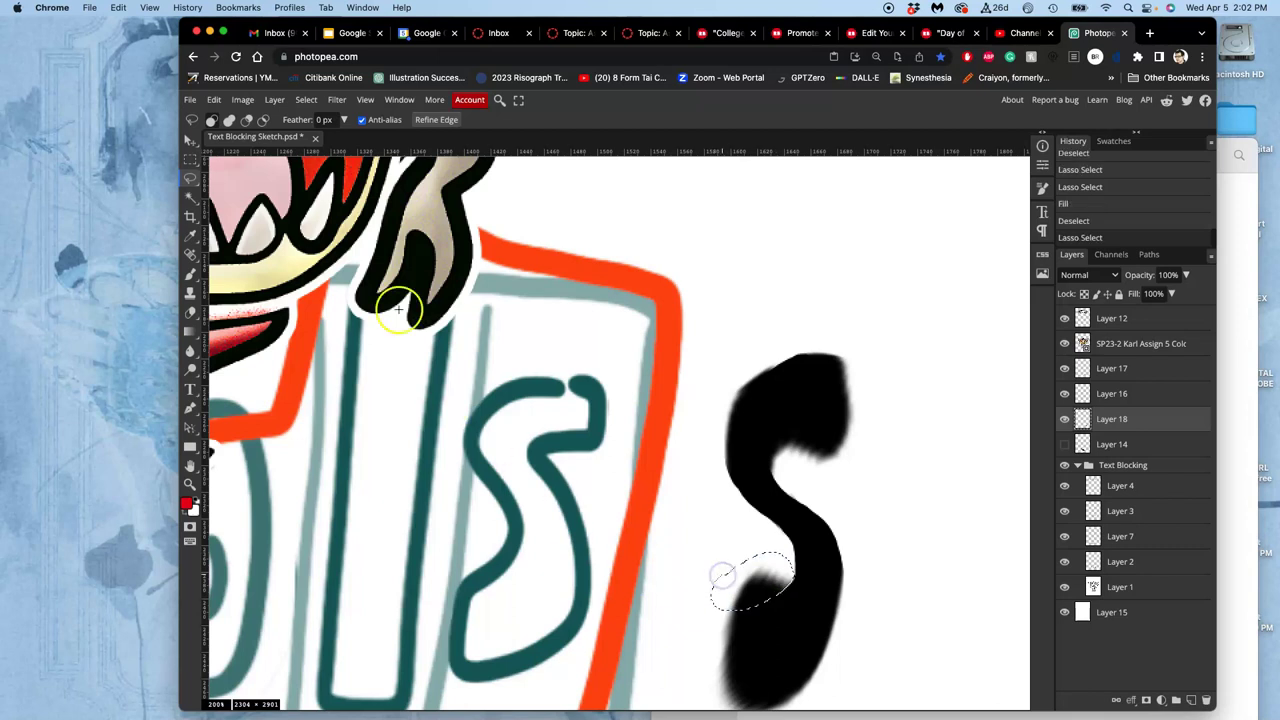
pyautogui.click(214, 100)
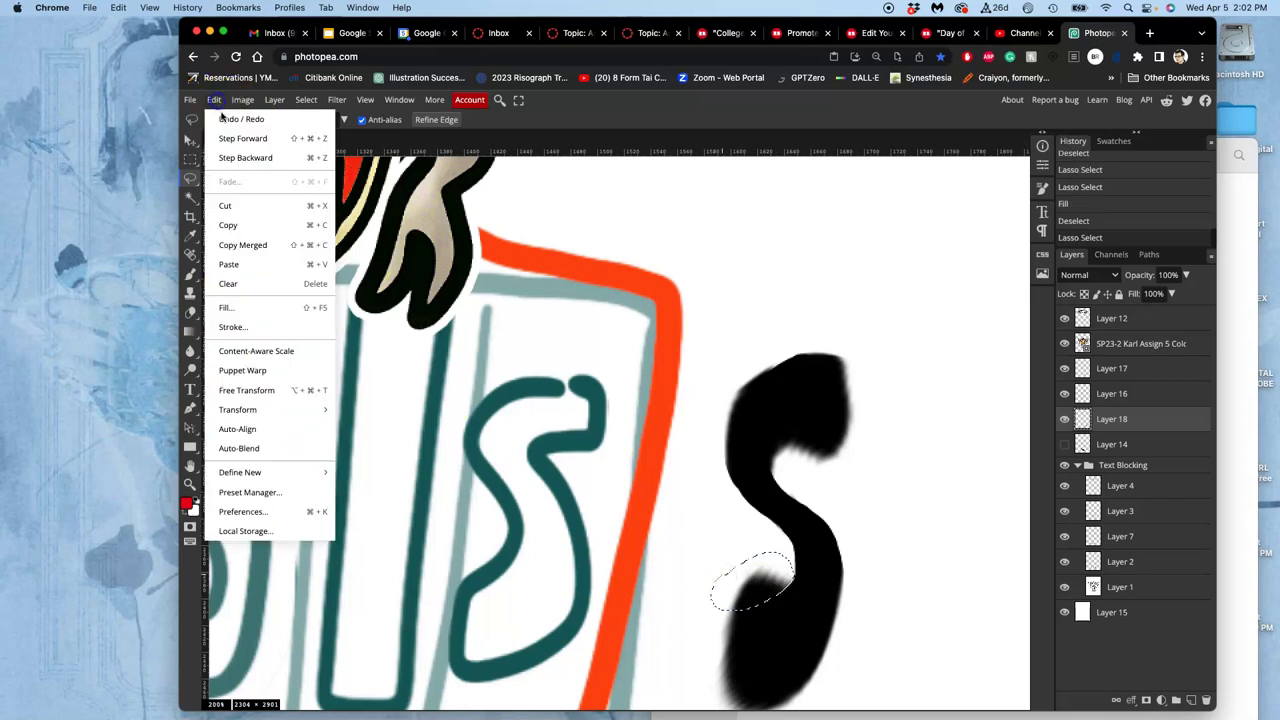
pyautogui.click(228, 307)
pyautogui.click(388, 284)
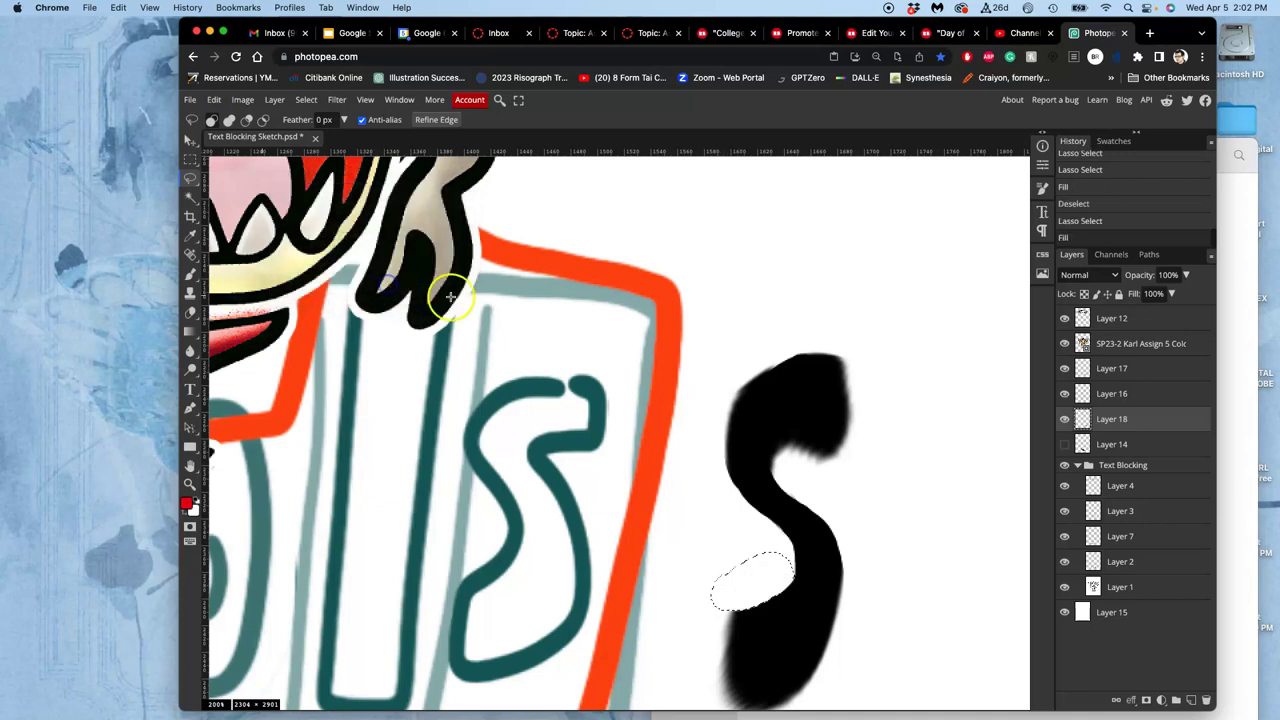
pyautogui.press('super+d')
# - Hide Layers 16 and 17 and show Layer 14 with the black FOOL letters
pyautogui.press('super+minus')
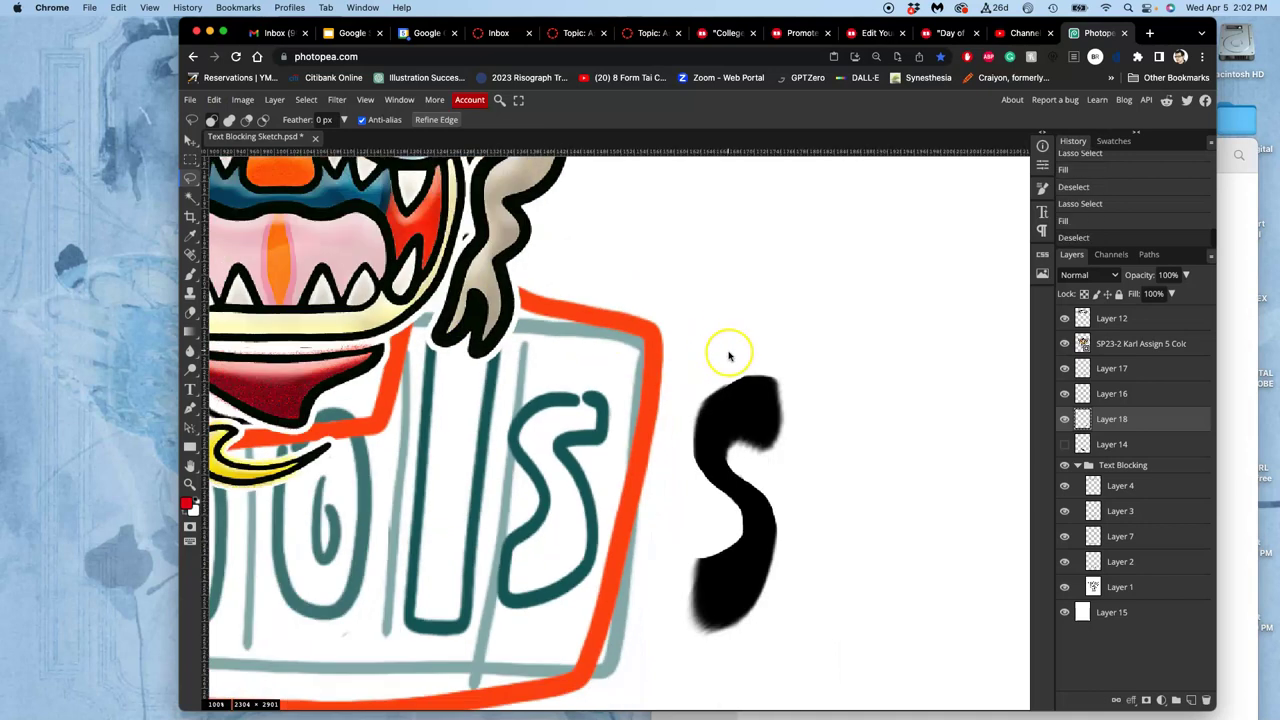
pyautogui.press('super+minus')
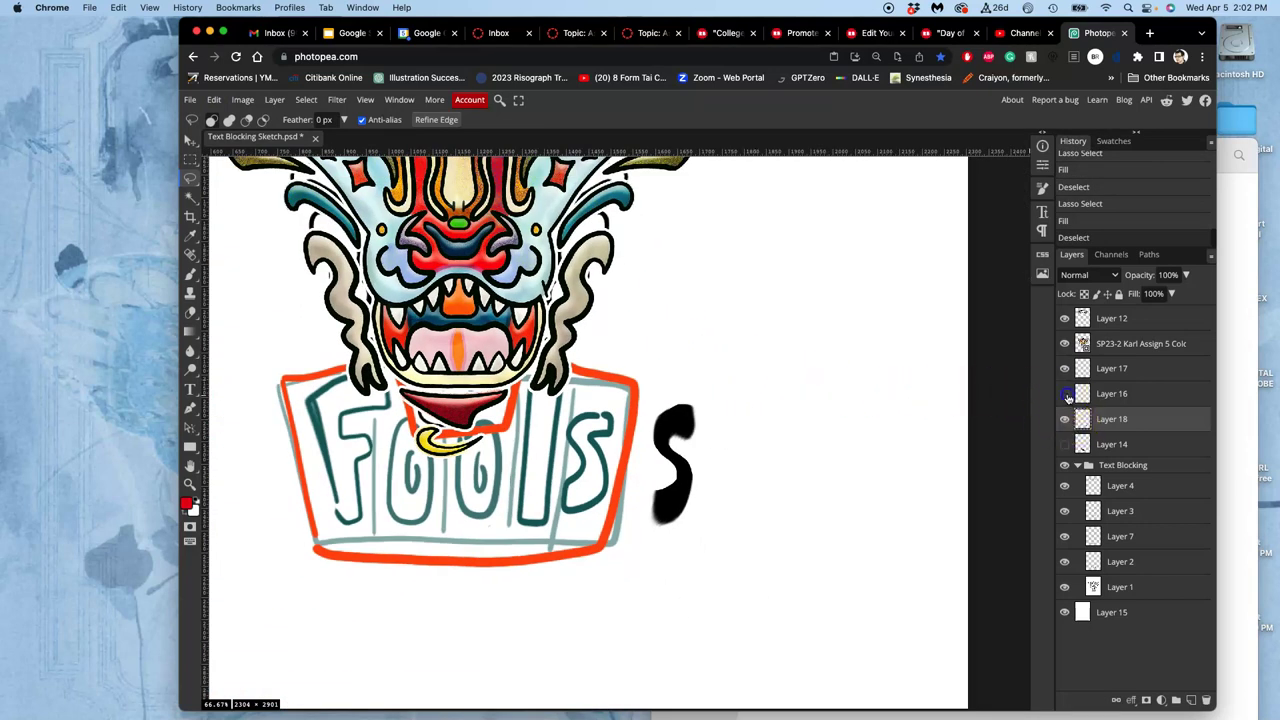
pyautogui.click(1064, 444)
pyautogui.click(1064, 393)
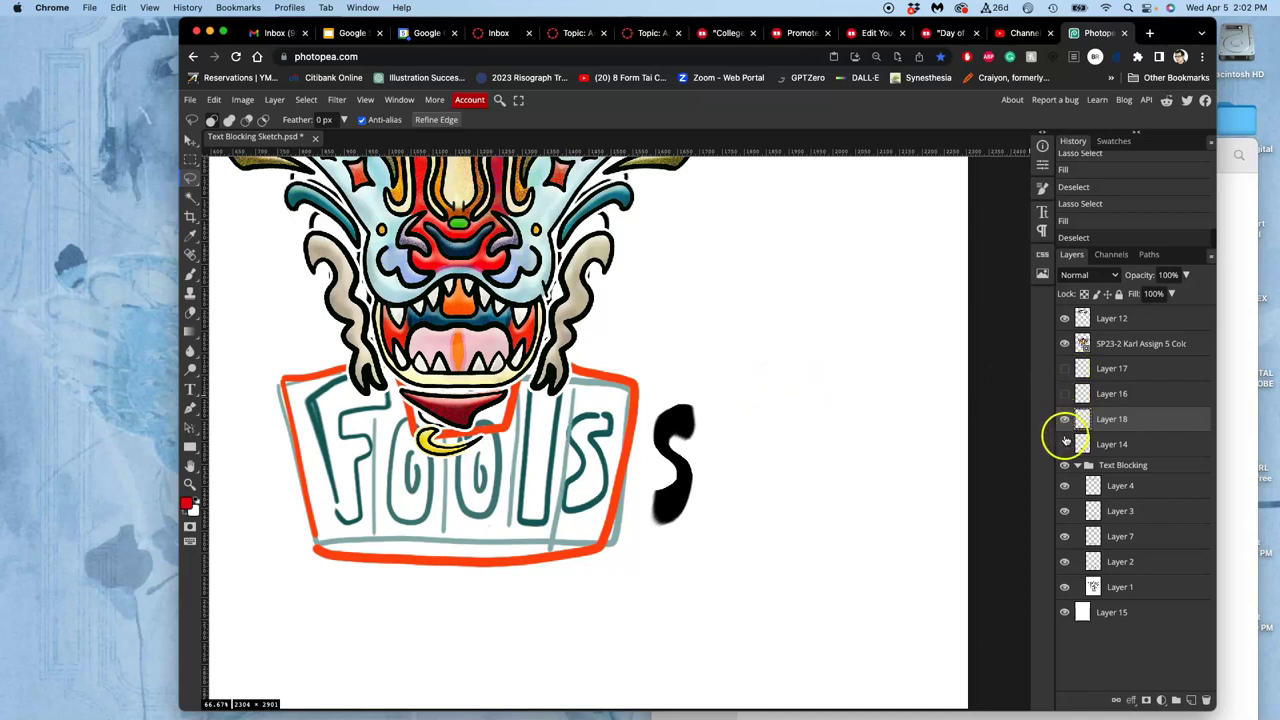
pyautogui.click(1065, 446)
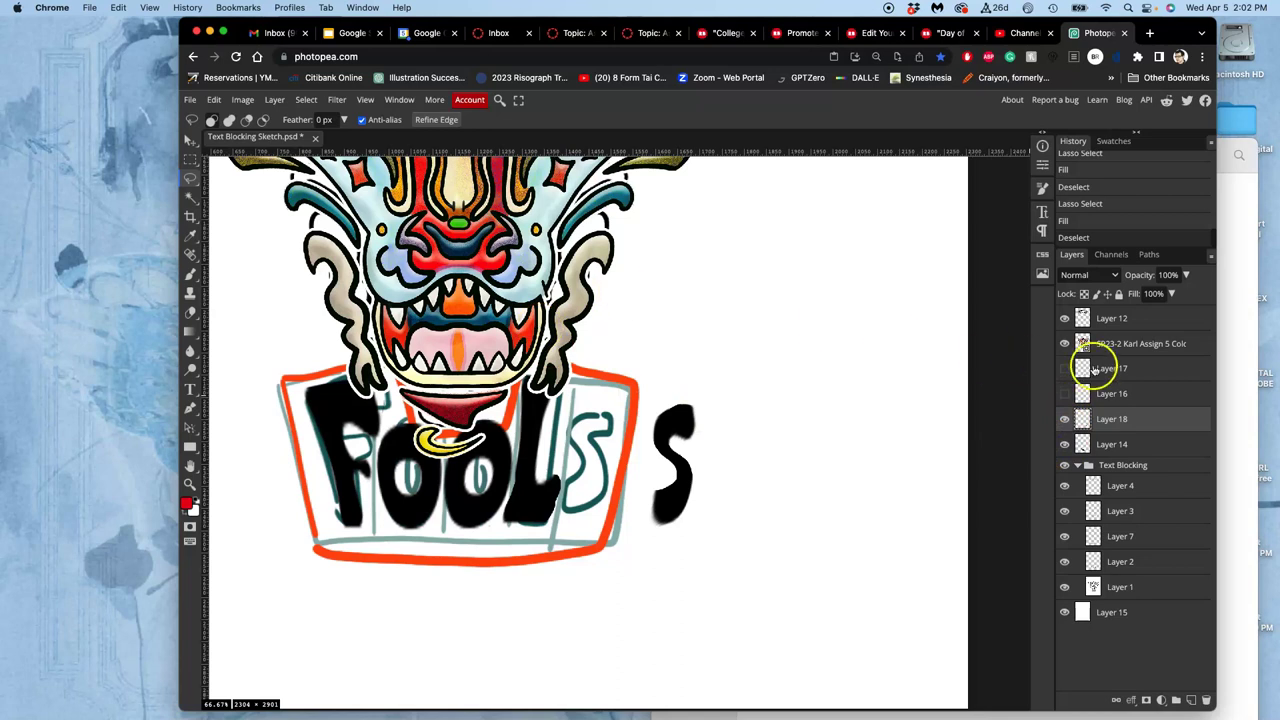
# - Move the black S inside the orange frame, right after the L, to complete the word FOOLS
pyautogui.click(191, 140)
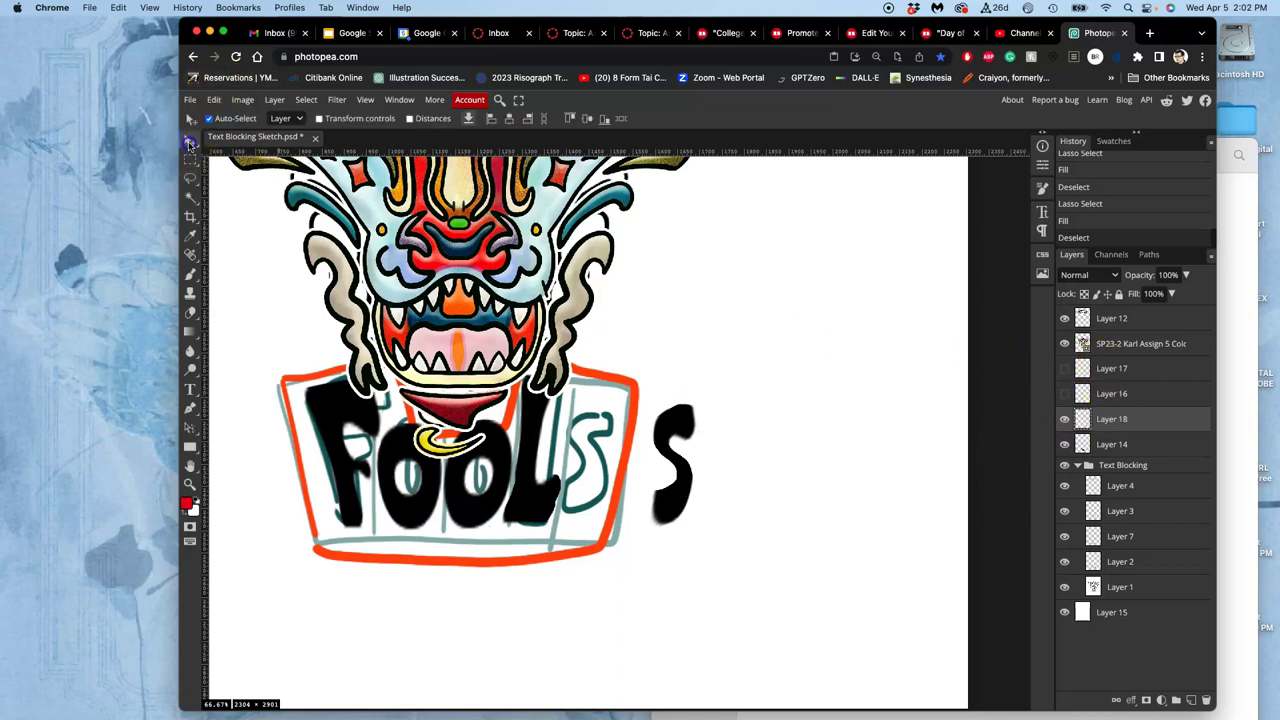
pyautogui.moveTo(675, 426); pyautogui.dragTo(589, 425)
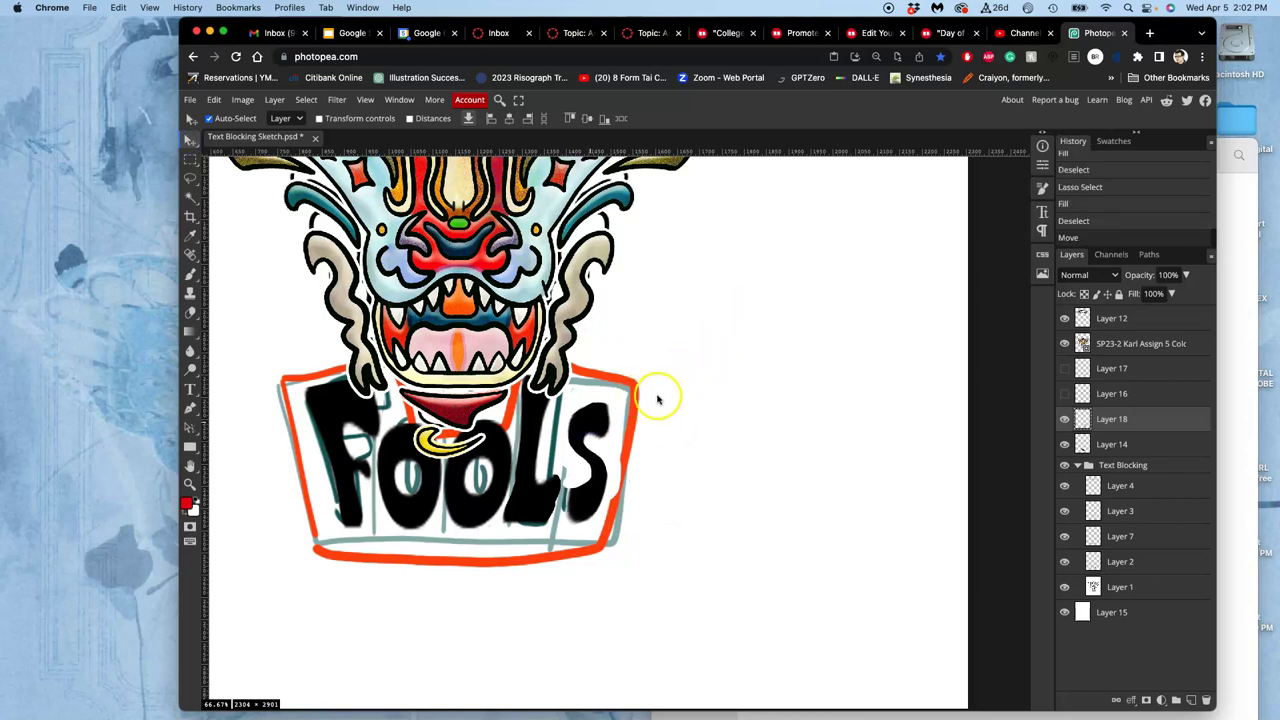
pyautogui.moveTo(597, 447); pyautogui.dragTo(609, 437)
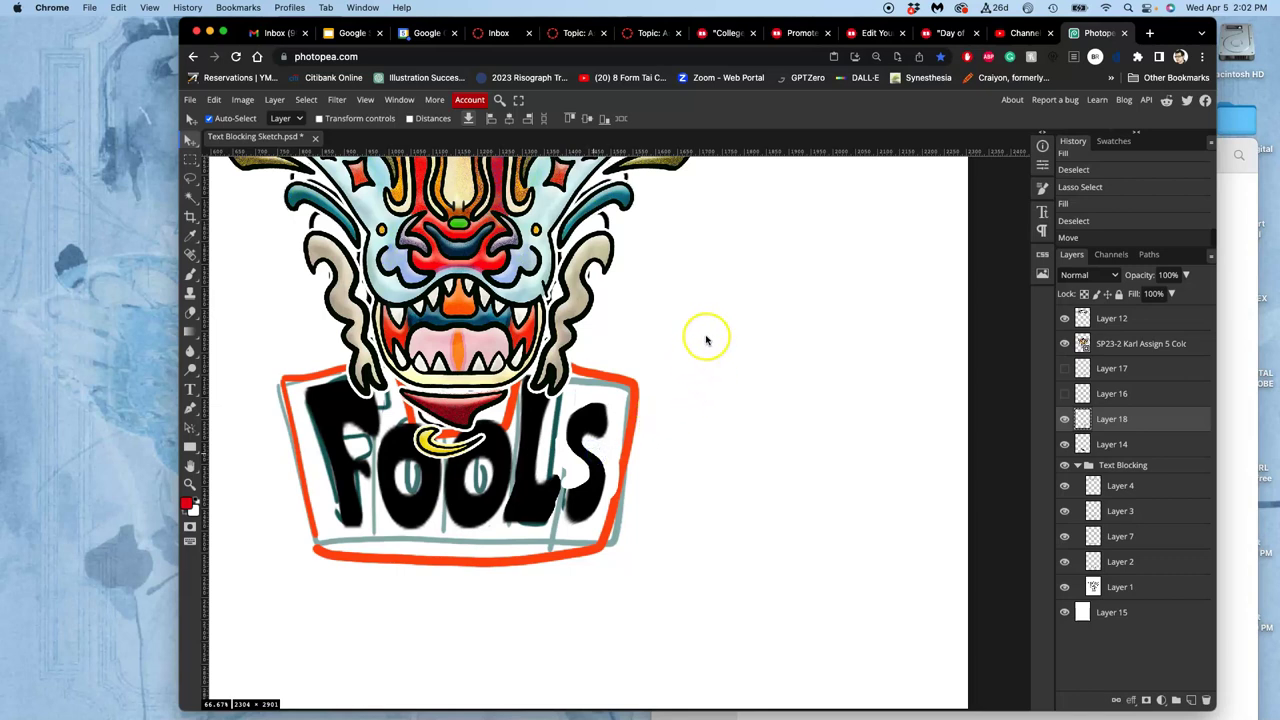
# - Fit the whole poster in view and take a screen capture of the artwork from SUFFER NO down to FOOLS
pyautogui.scroll(-5, 700, 340)
pyautogui.moveTo(709, 342); pyautogui.dragTo(683, 509)
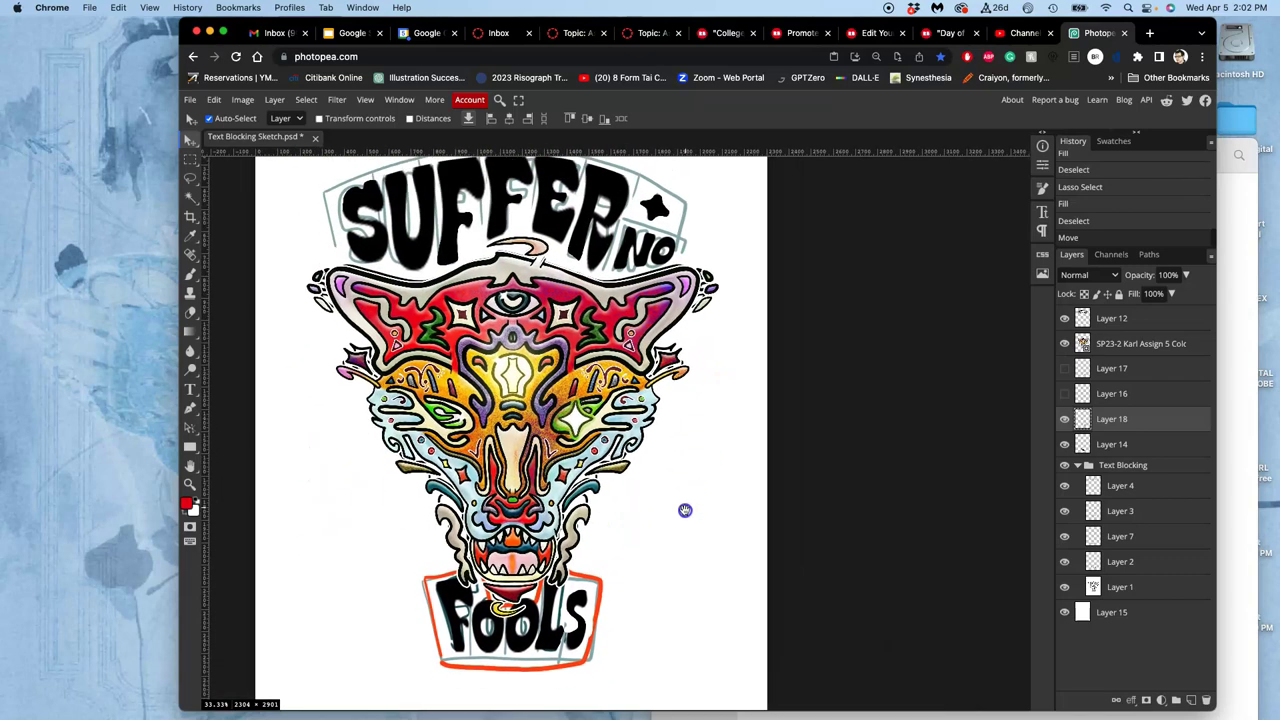
pyautogui.scroll(-2, 689, 451)
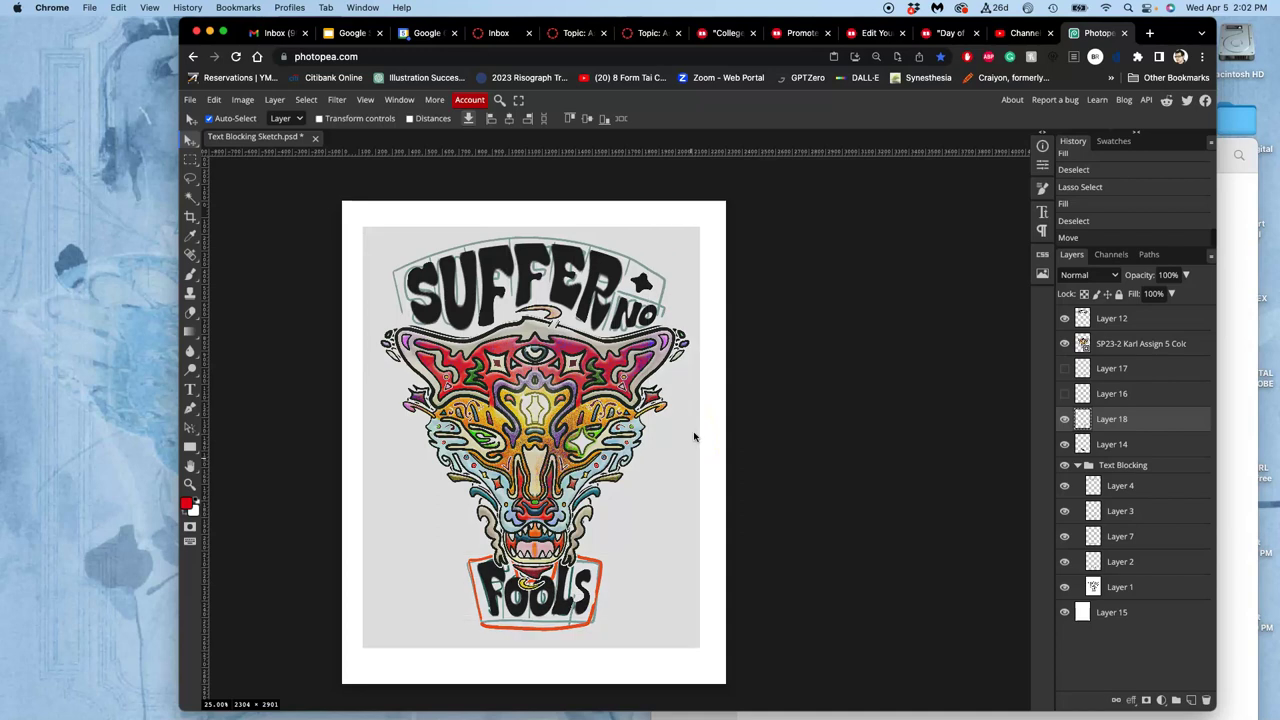
pyautogui.moveTo(694, 436); pyautogui.dragTo(706, 652)
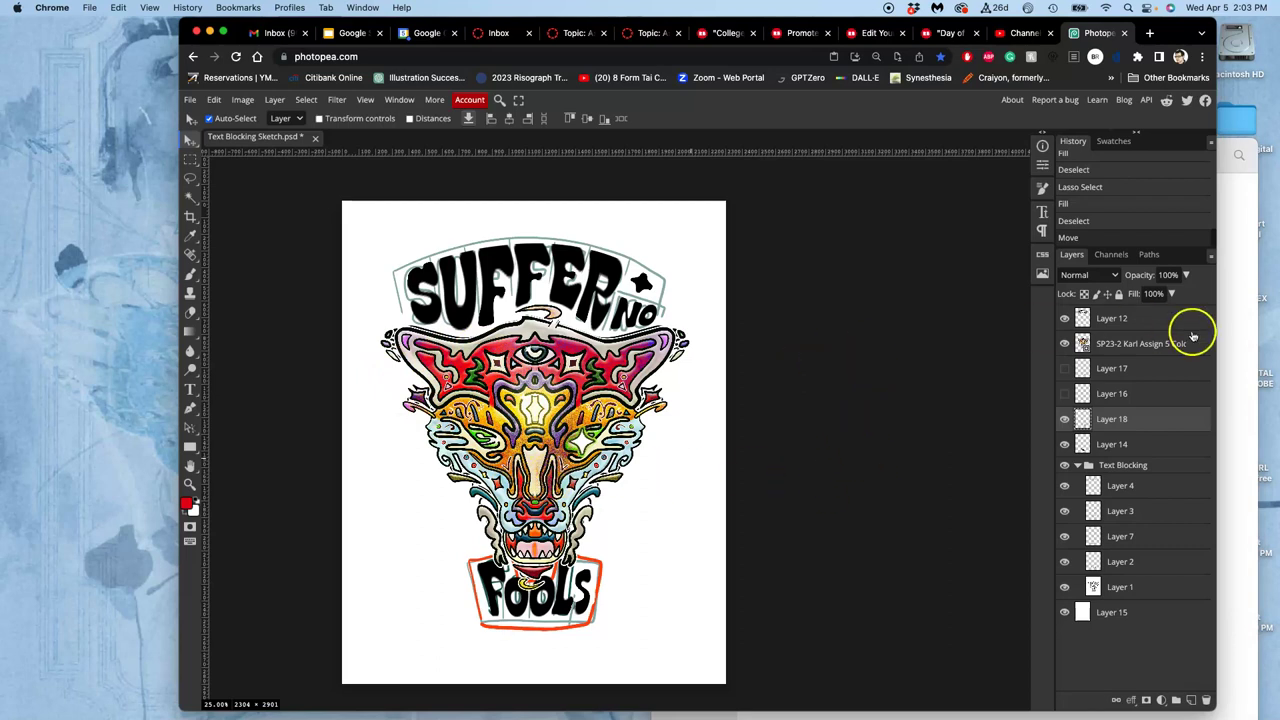
# - Hide the colored artwork layer and the Text Blocking group, leaving only the black lettering on the white background
pyautogui.click(1064, 344)
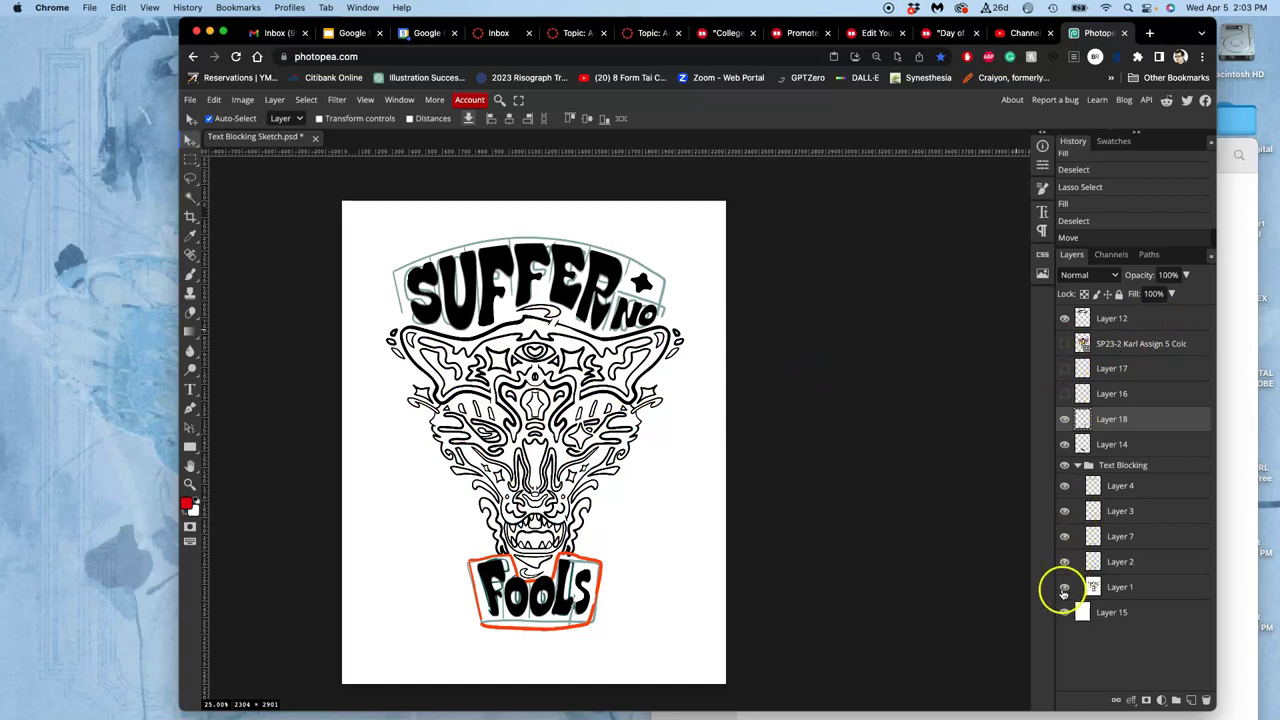
pyautogui.click(1064, 465)
pyautogui.click(1062, 443)
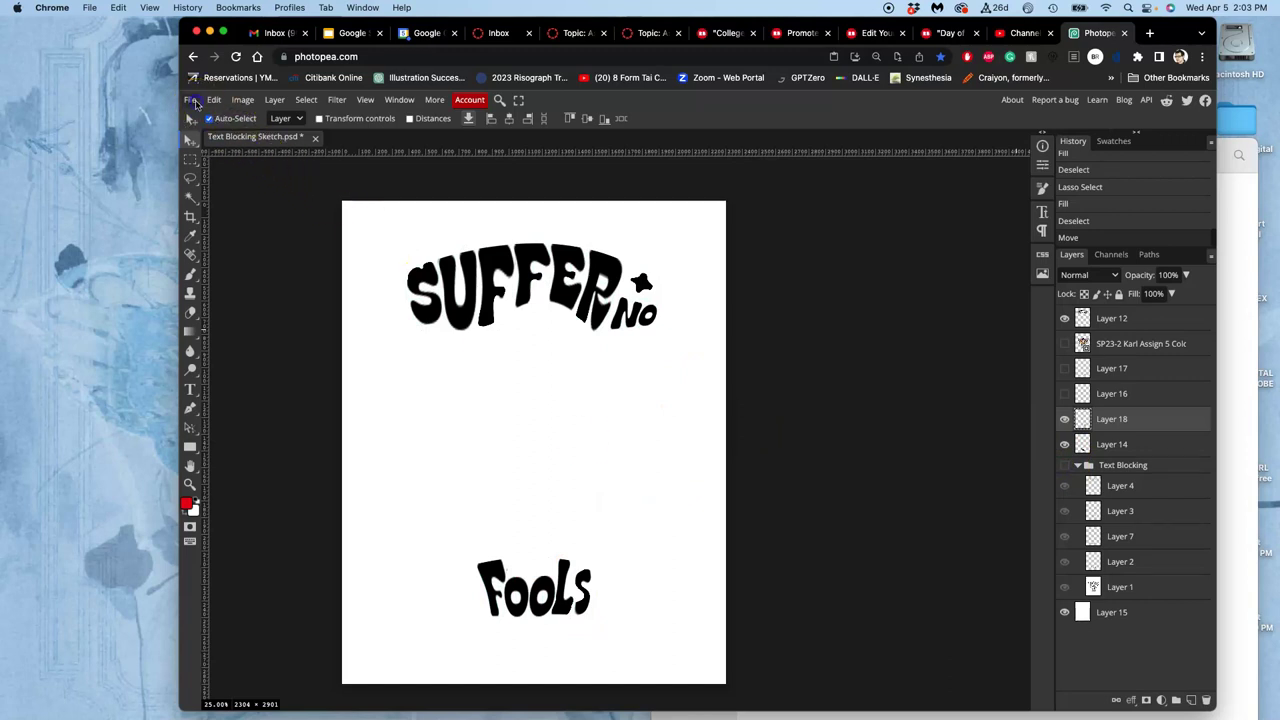
# - Export the black lettering as a JPG at 2304 × 2901 px and 100% quality, and dismiss the notices
pyautogui.click(190, 100)
pyautogui.moveTo(212, 284)
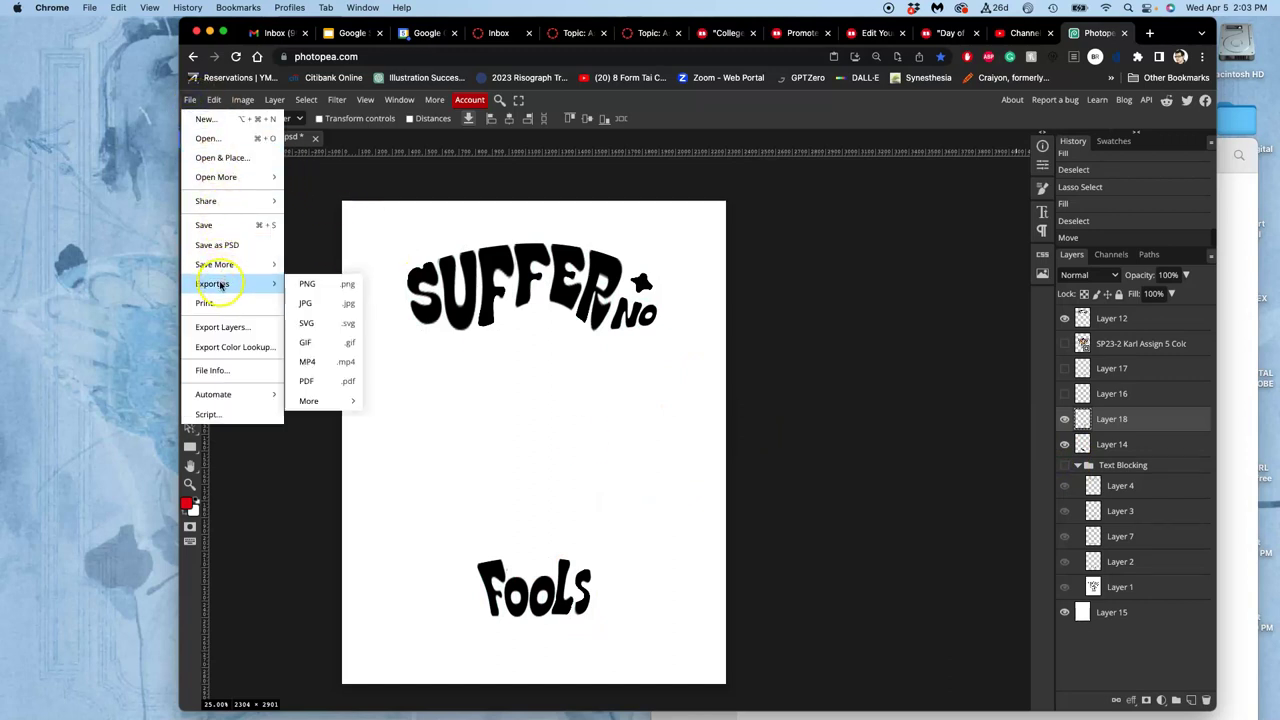
pyautogui.click(305, 303)
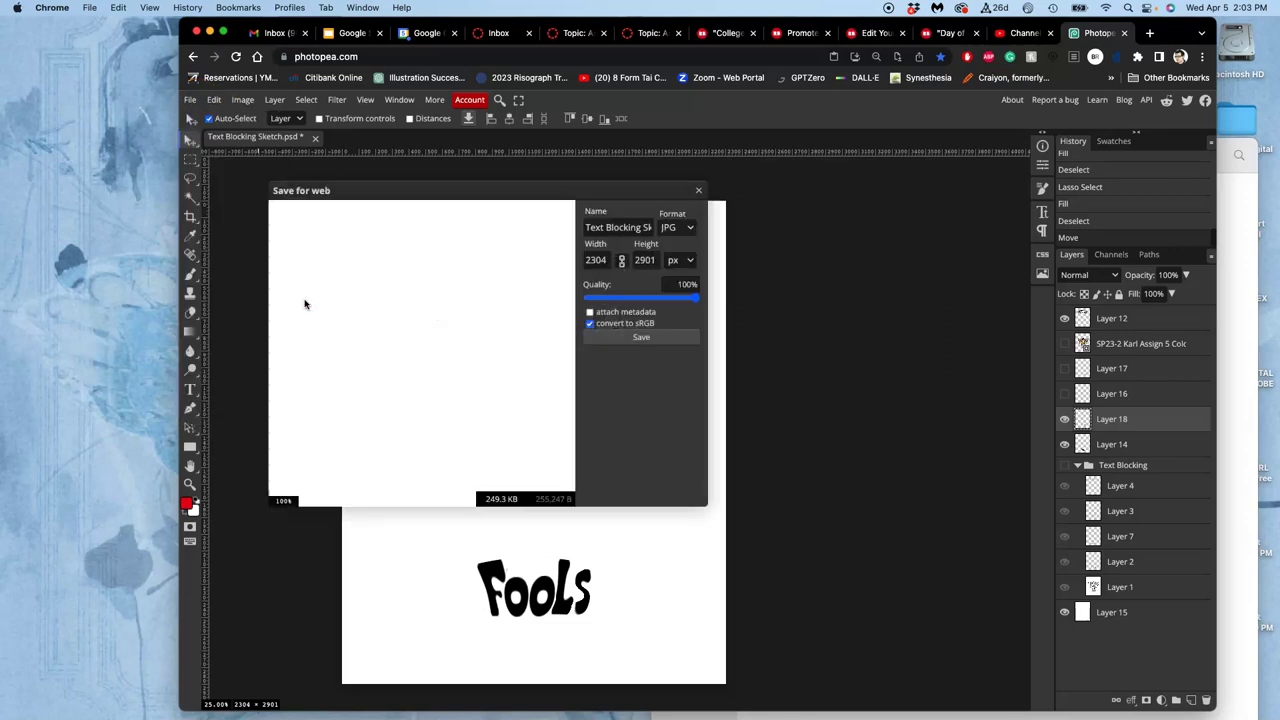
pyautogui.click(631, 337)
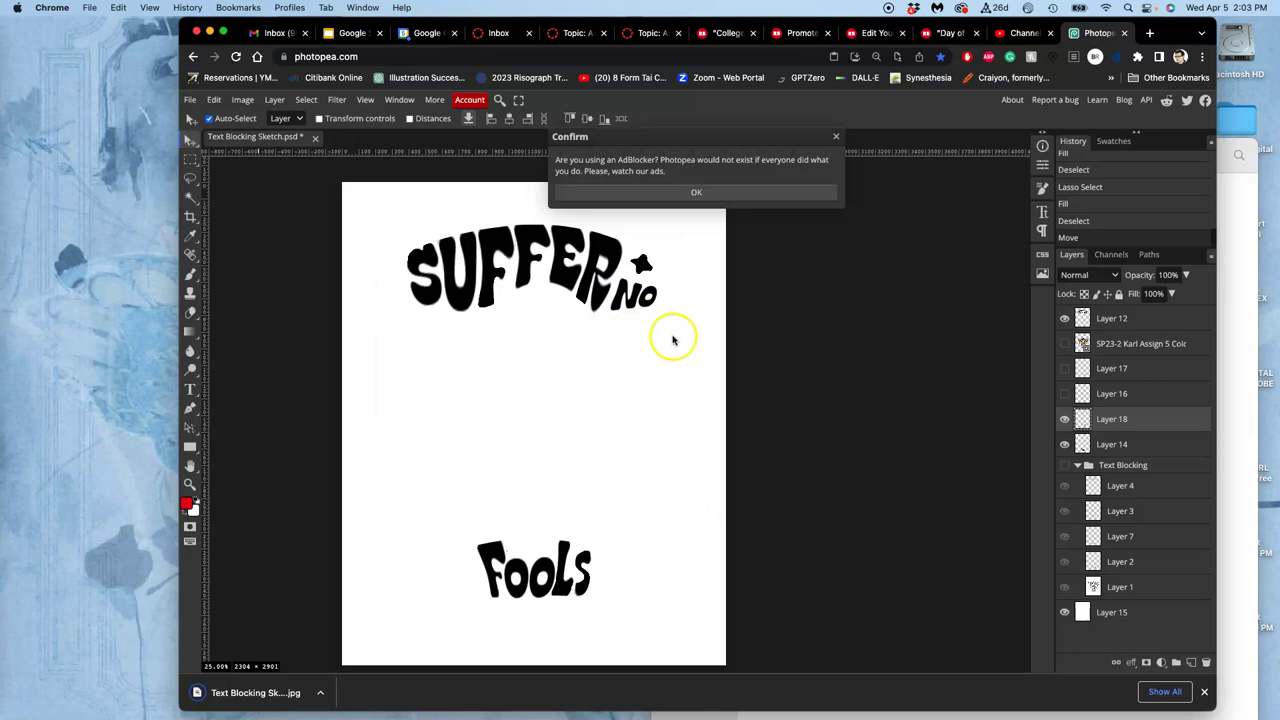
pyautogui.click(755, 194)
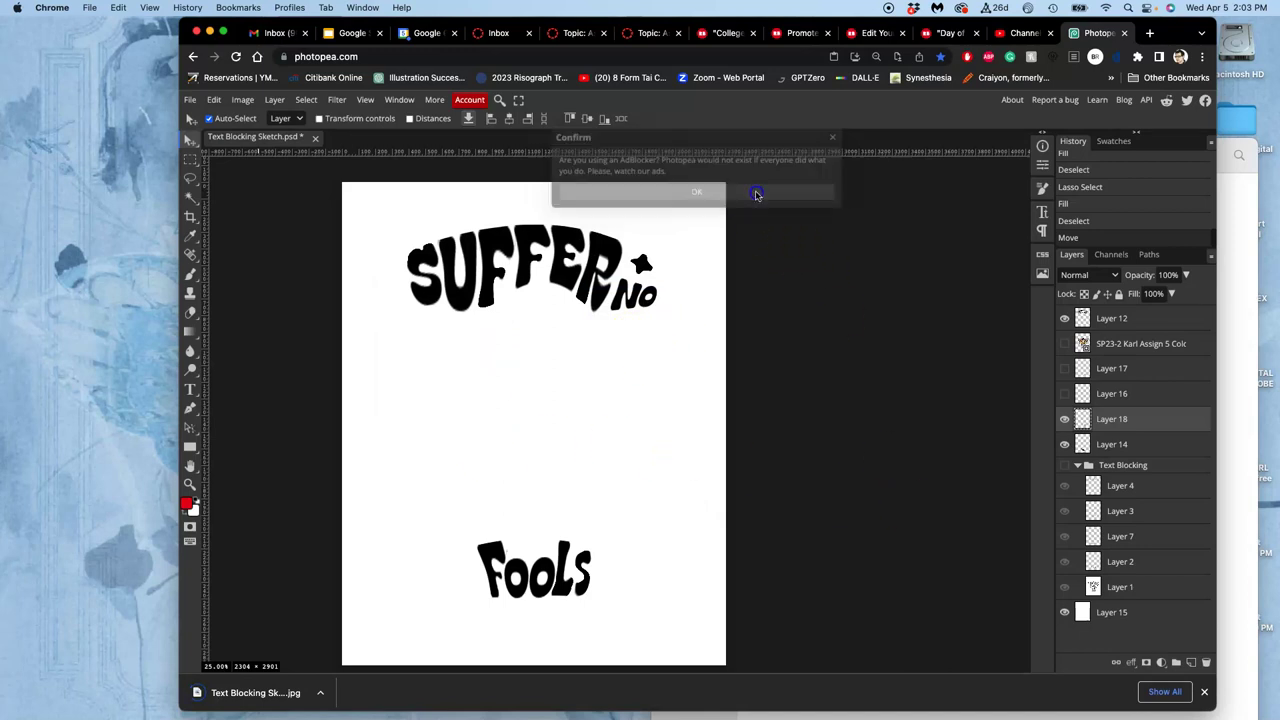
pyautogui.click(1204, 692)
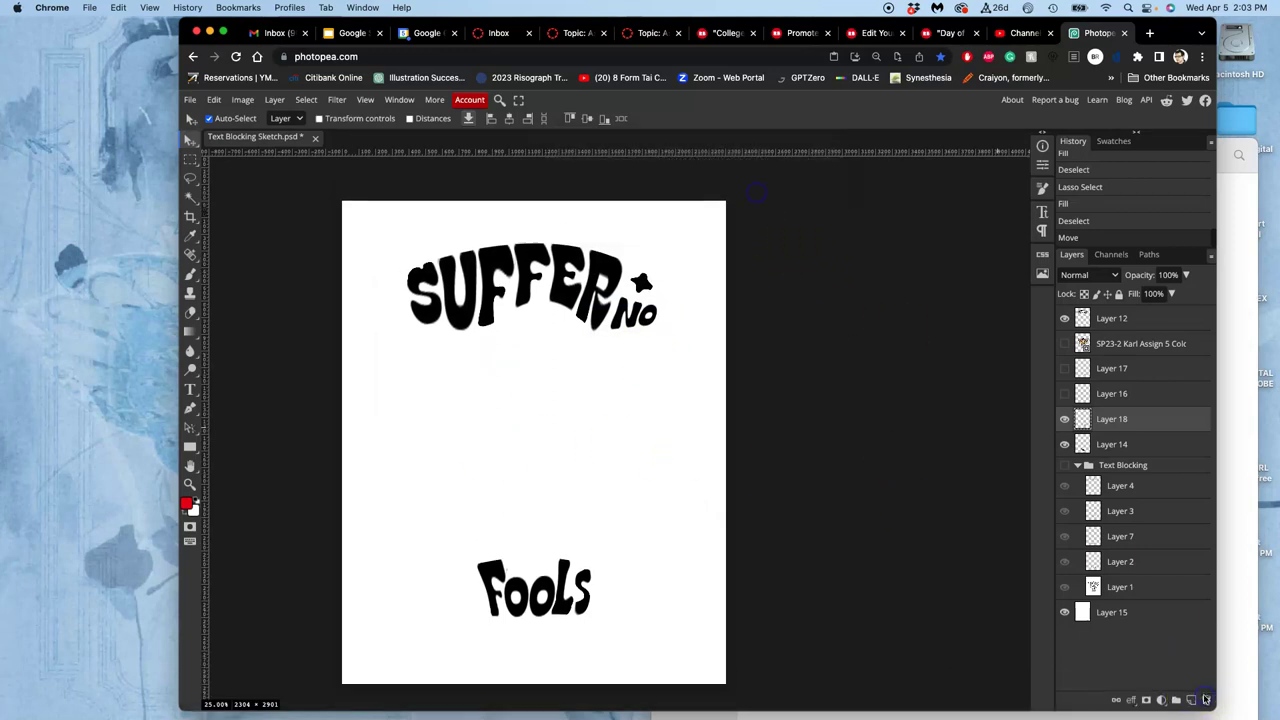
# - Show the colored artwork layer, Layers 16 and 17 and the Text Blocking group again, and save the PSD
pyautogui.click(1064, 343)
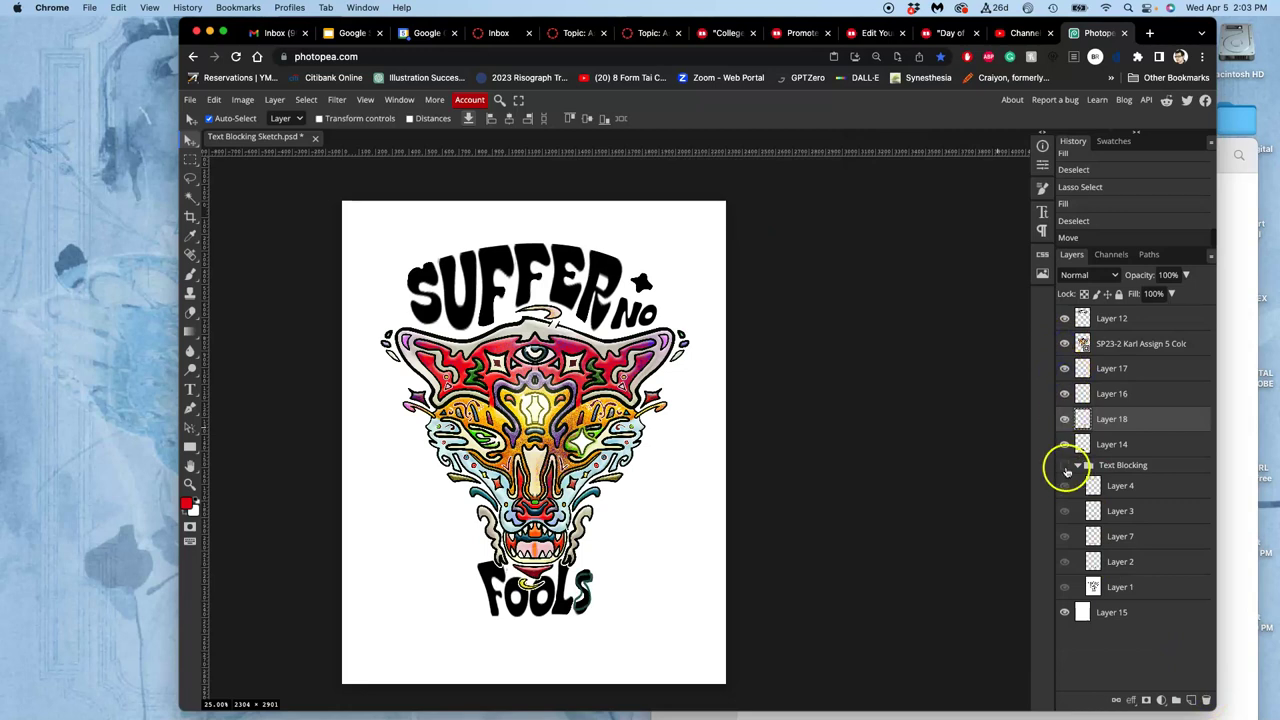
pyautogui.click(1065, 466)
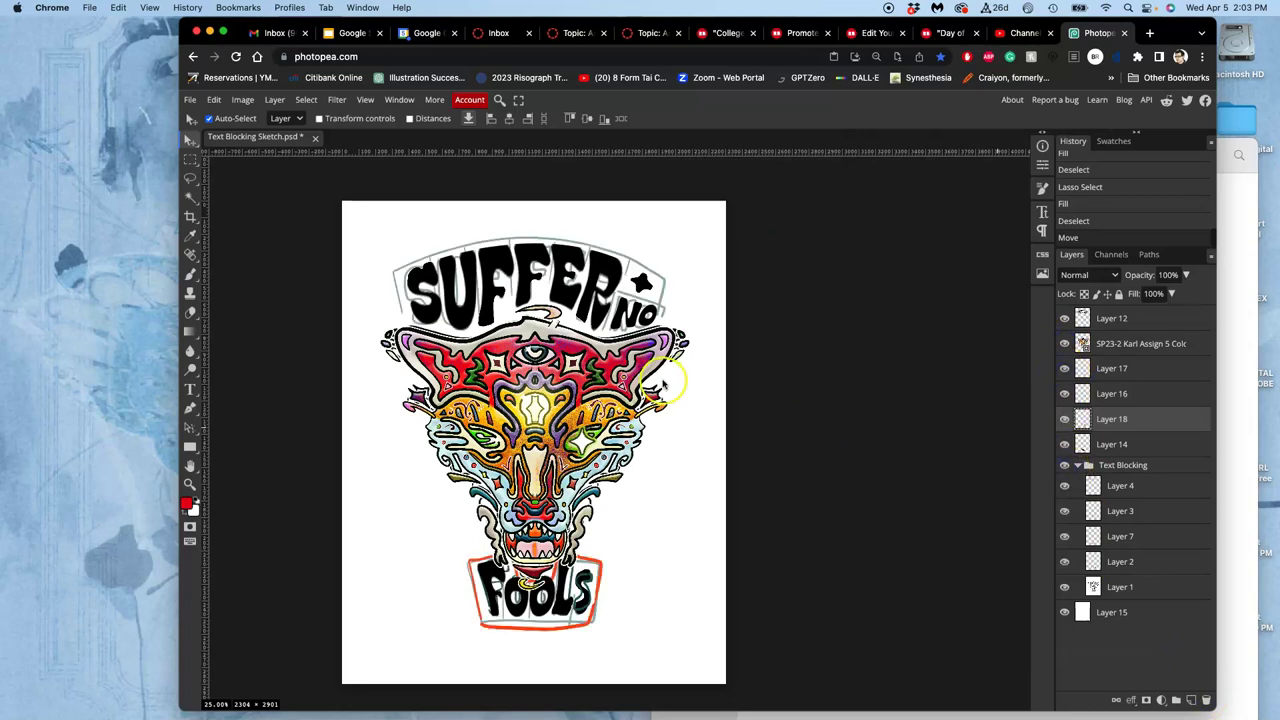
pyautogui.click(190, 100)
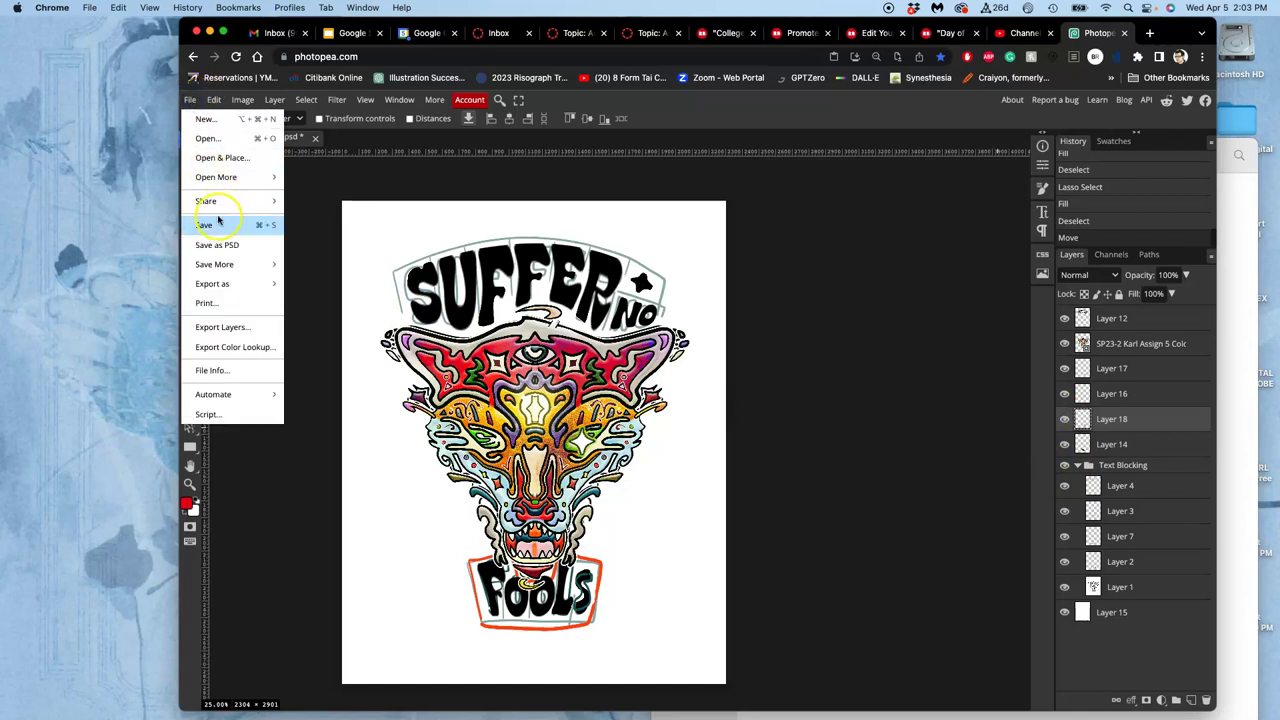
pyautogui.click(217, 228)
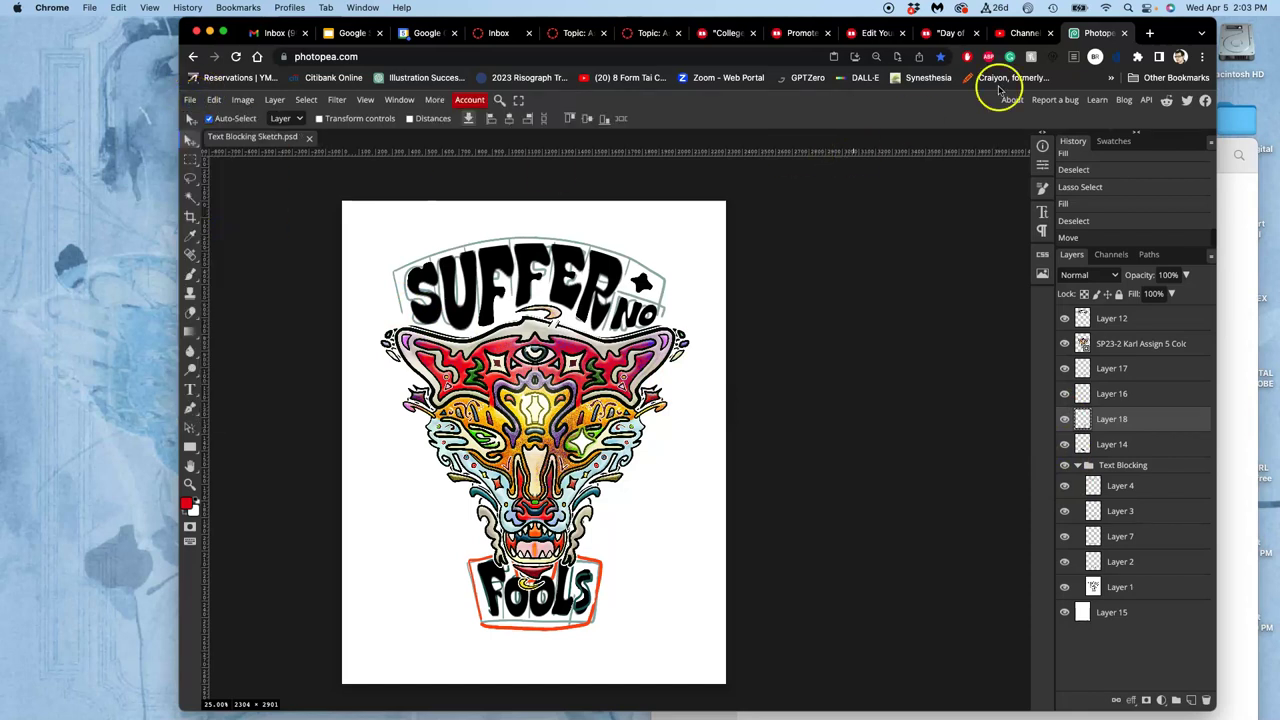
pyautogui.click(1232, 200)
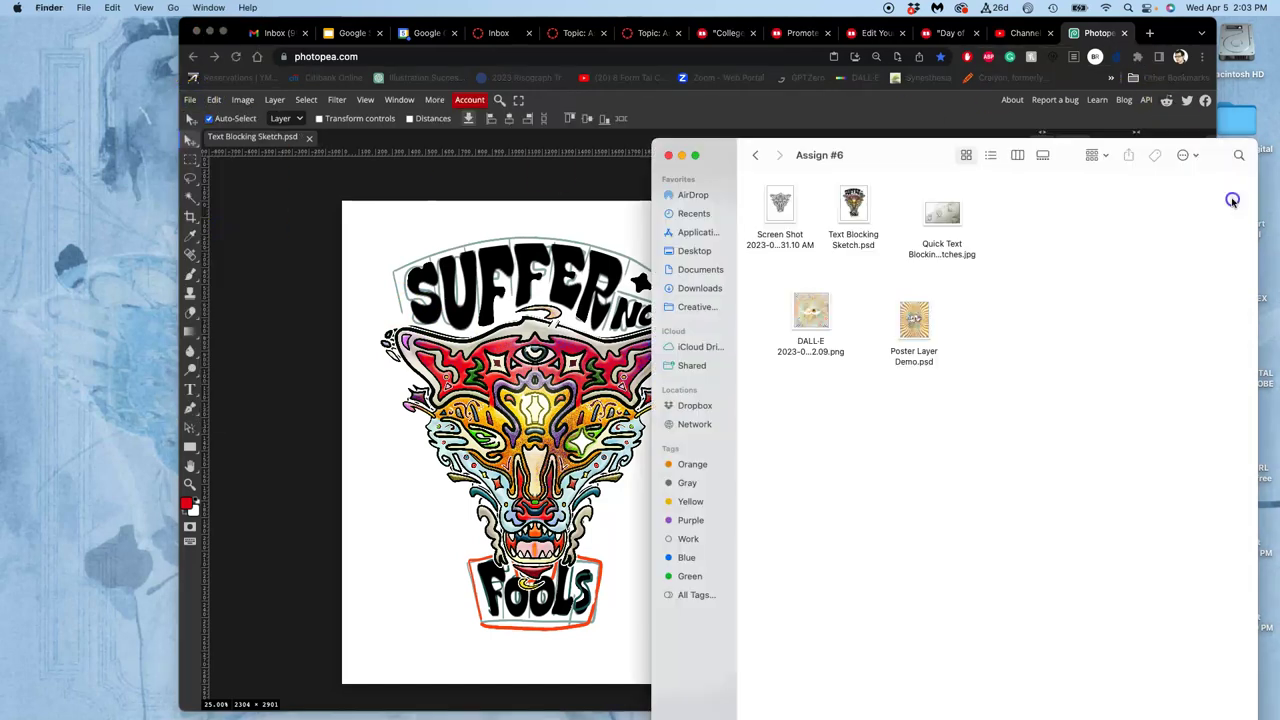
pyautogui.click(872, 244)
pyautogui.click(845, 245)
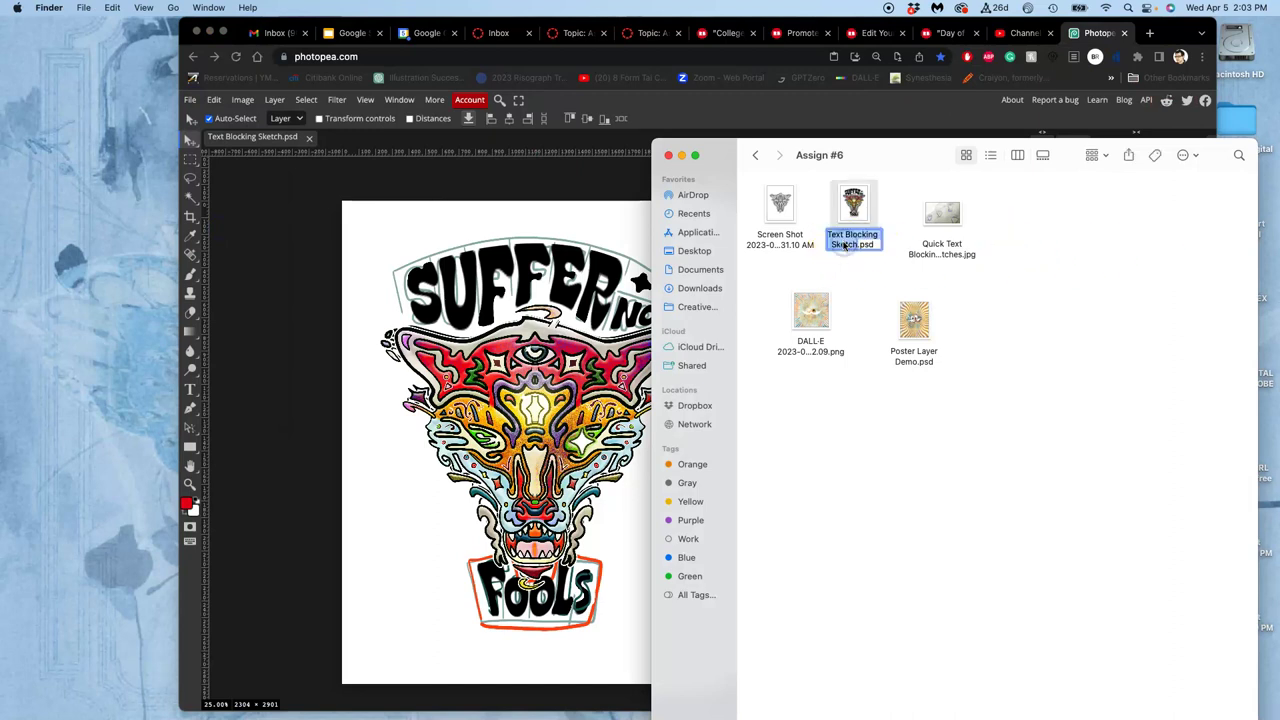
pyautogui.write('SR')
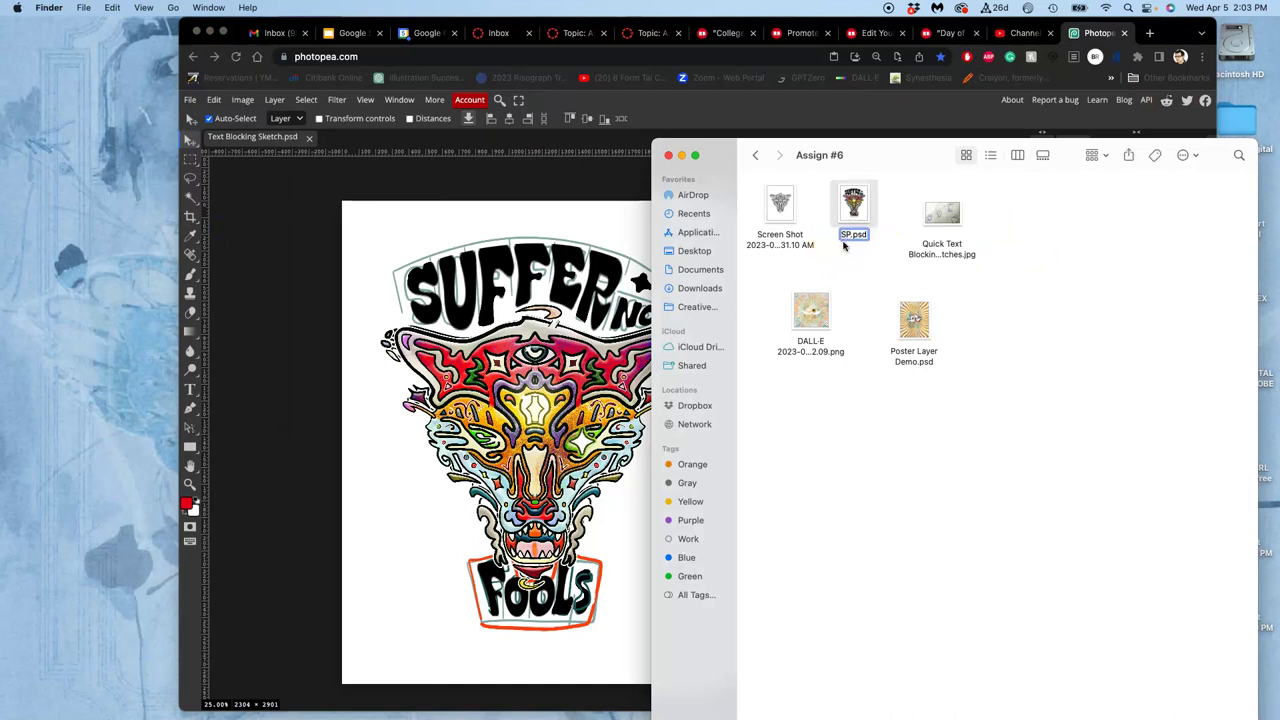
pyautogui.press('Escape')
pyautogui.click(848, 277)
pyautogui.click(829, 229)
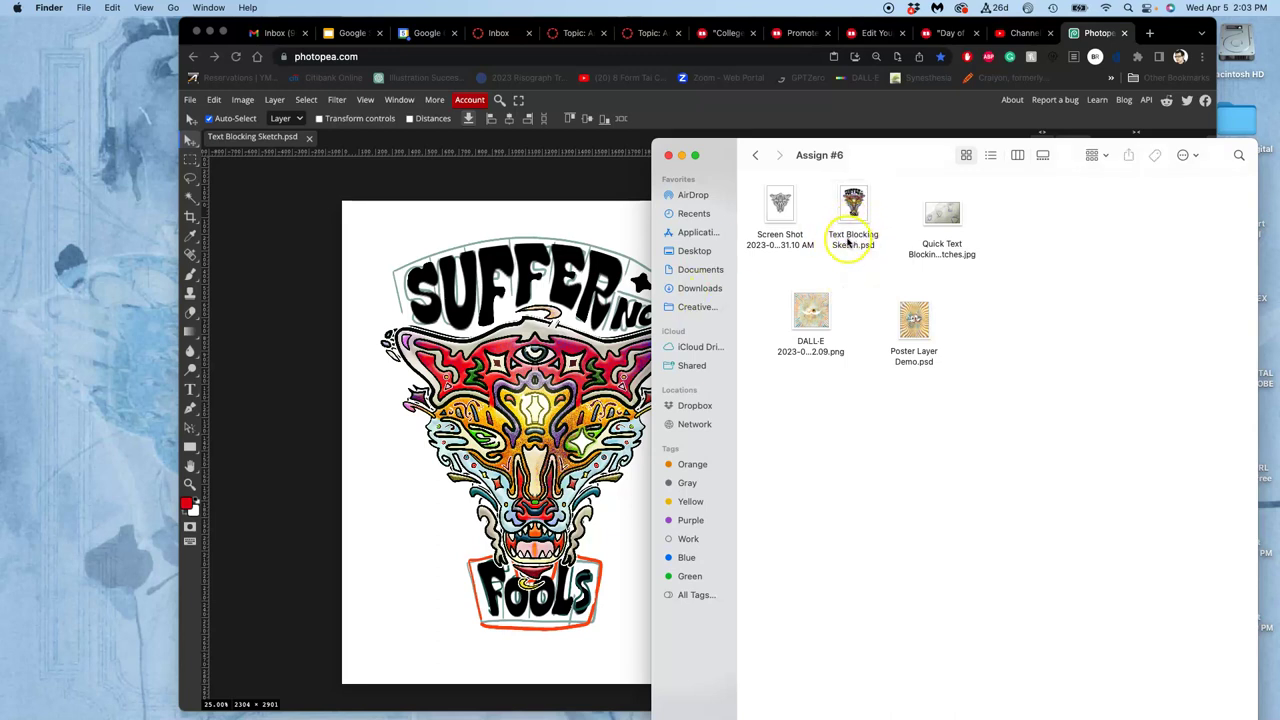
pyautogui.rightClick(848, 243)
pyautogui.click(829, 420)
# - Switch back to the browser and close the Photopea tab
pyautogui.click(484, 263)
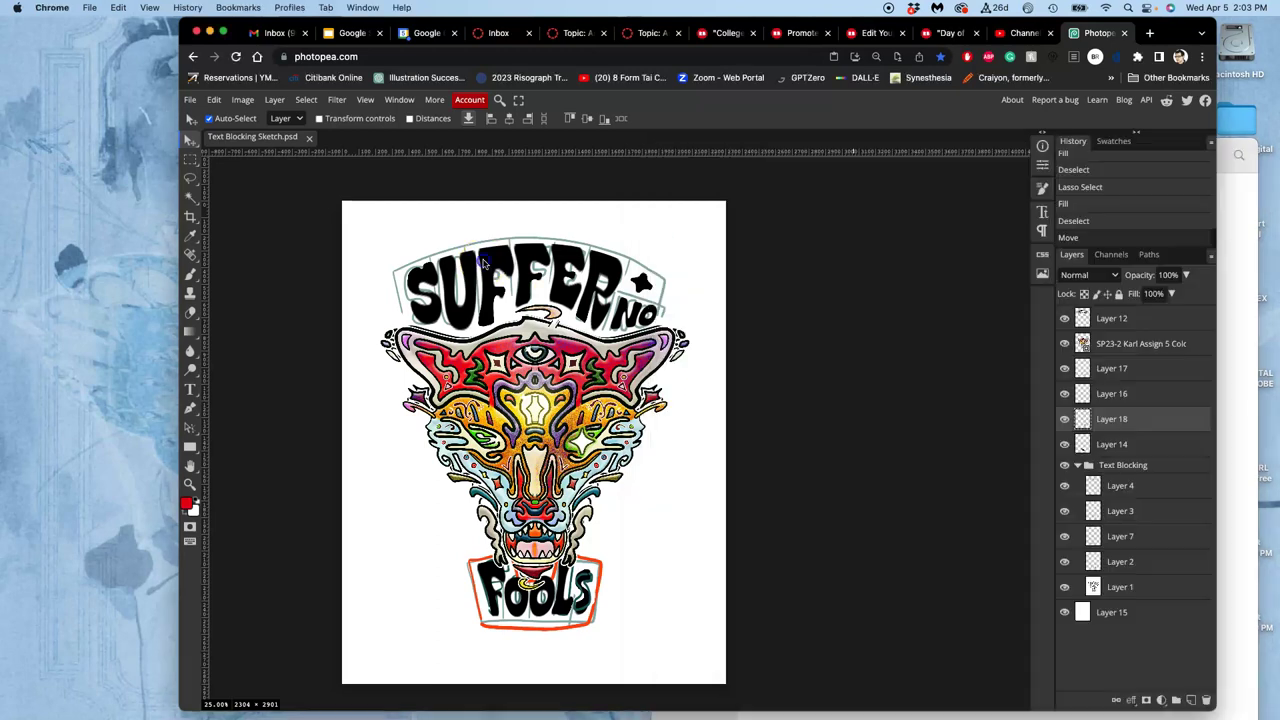
pyautogui.click(1124, 33)
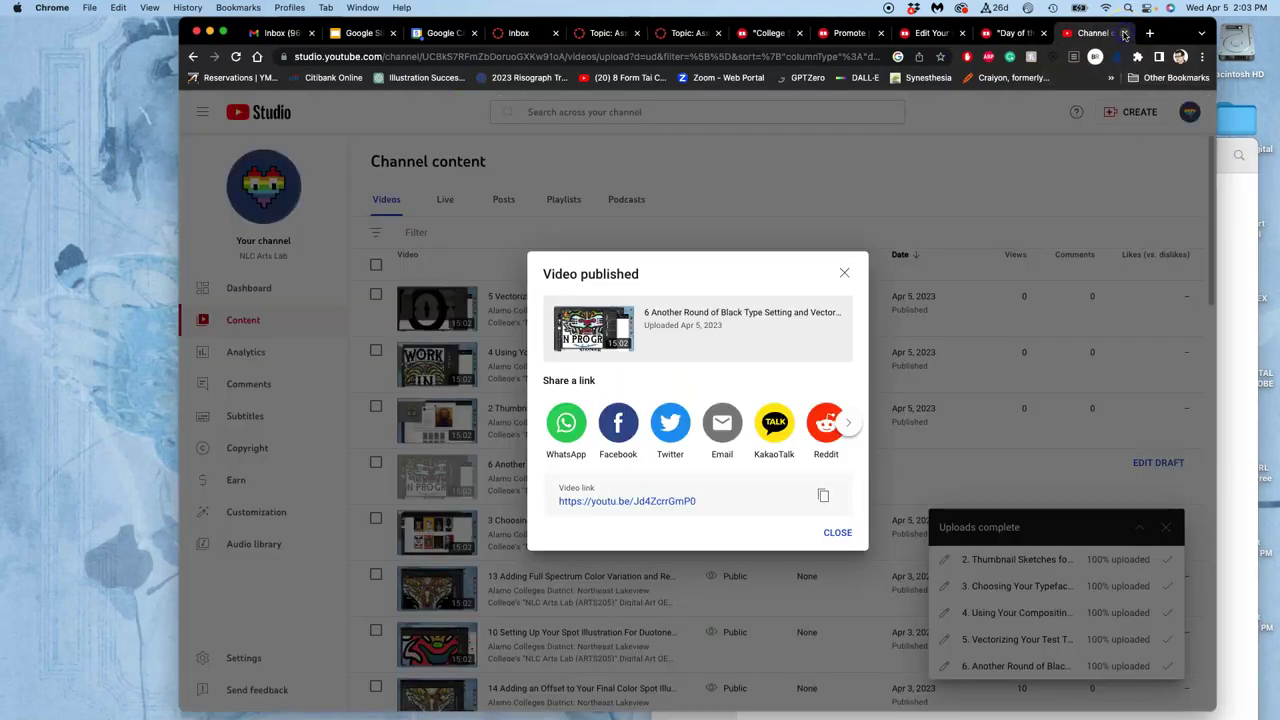
# - Open vectr.com in a new browser tab, launch the online Vectr editor, and move the browser window aside to uncover the desktop
pyautogui.click(1150, 33)
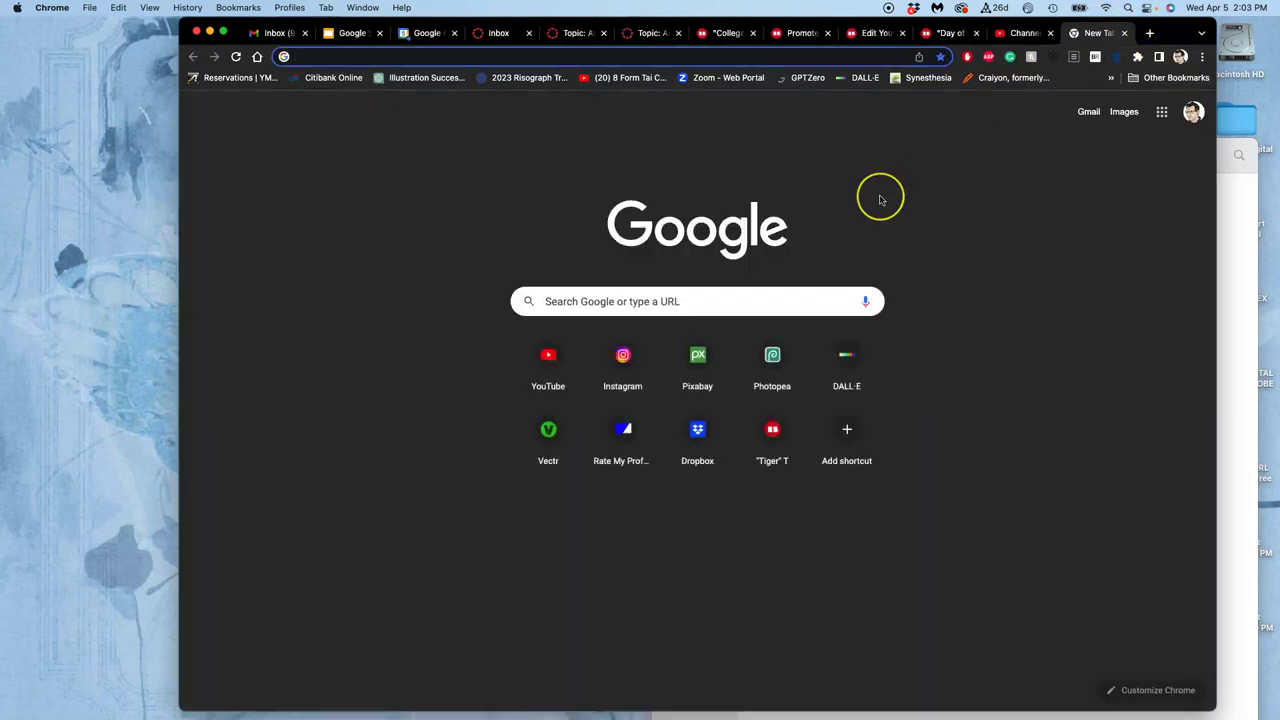
pyautogui.write('vectr.com')
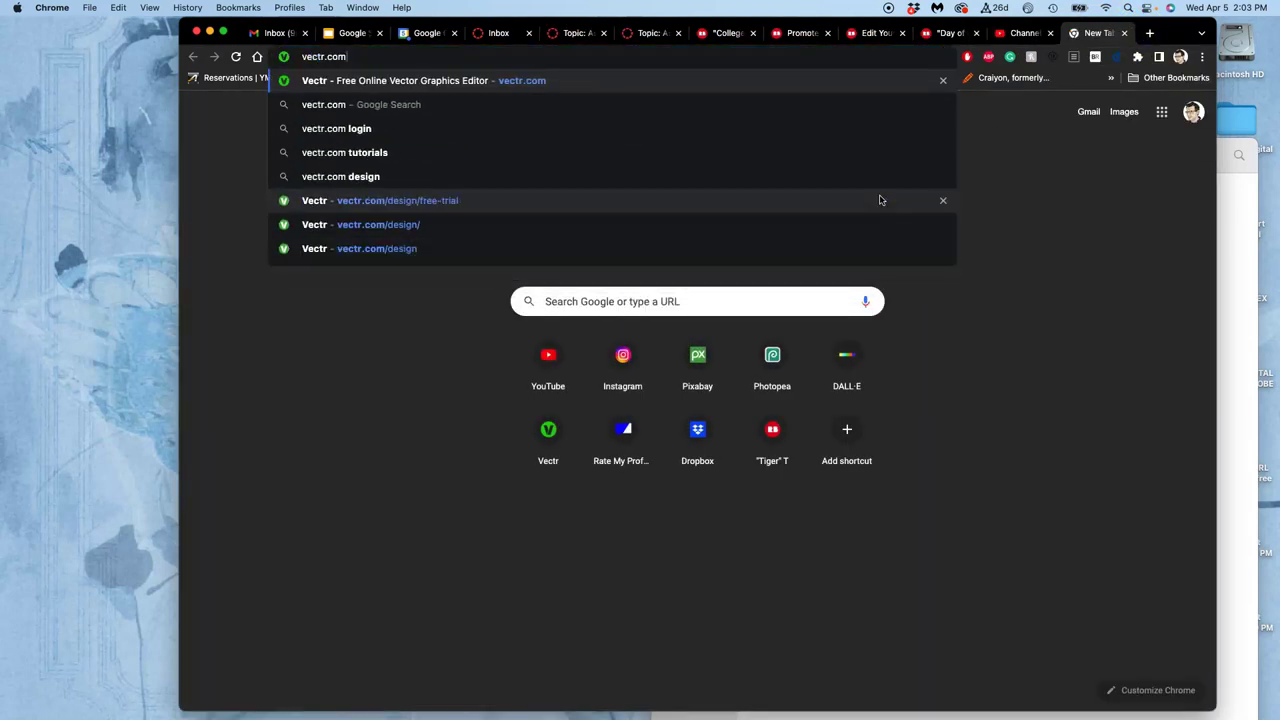
pyautogui.press('Return')
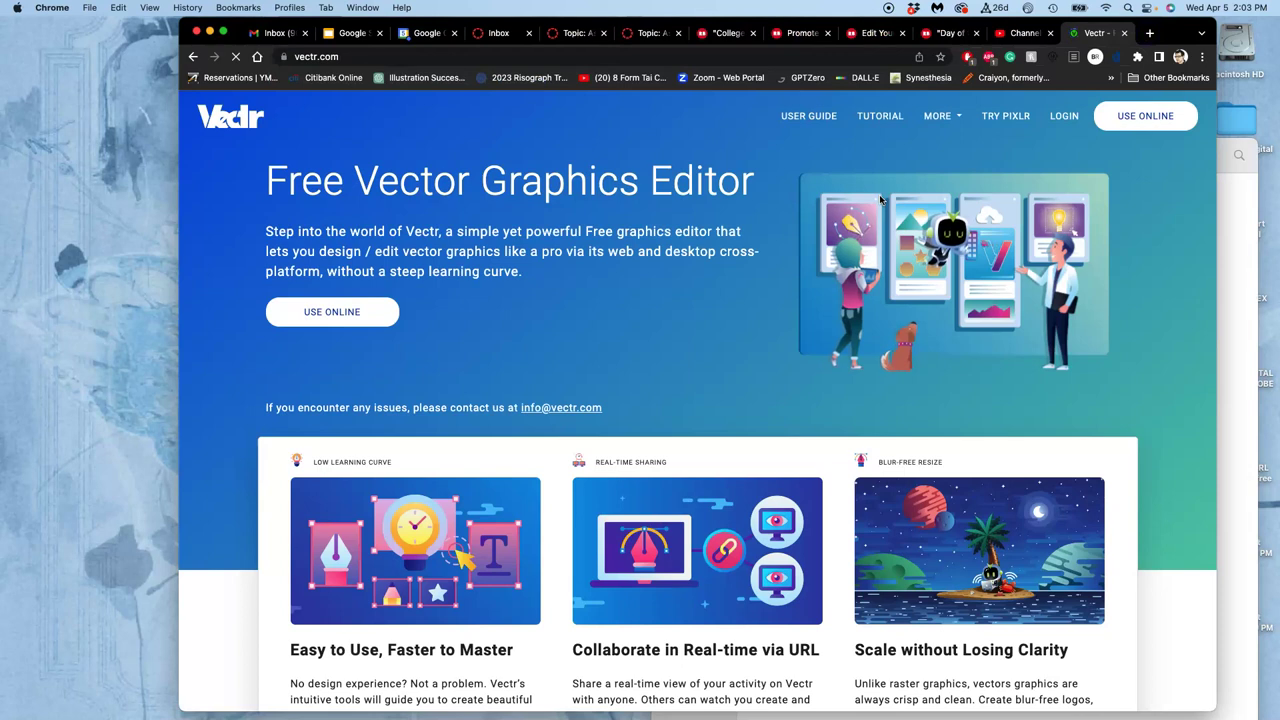
pyautogui.click(357, 313)
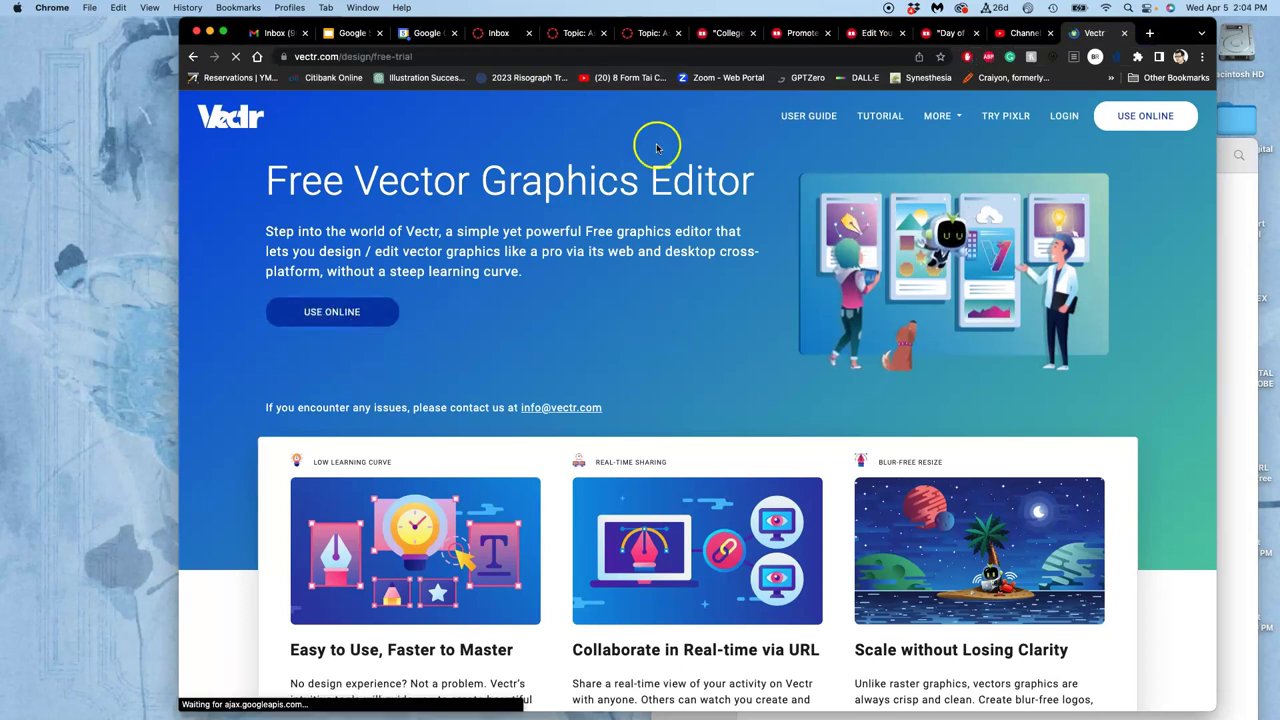
pyautogui.moveTo(1171, 30); pyautogui.dragTo(1032, 30)
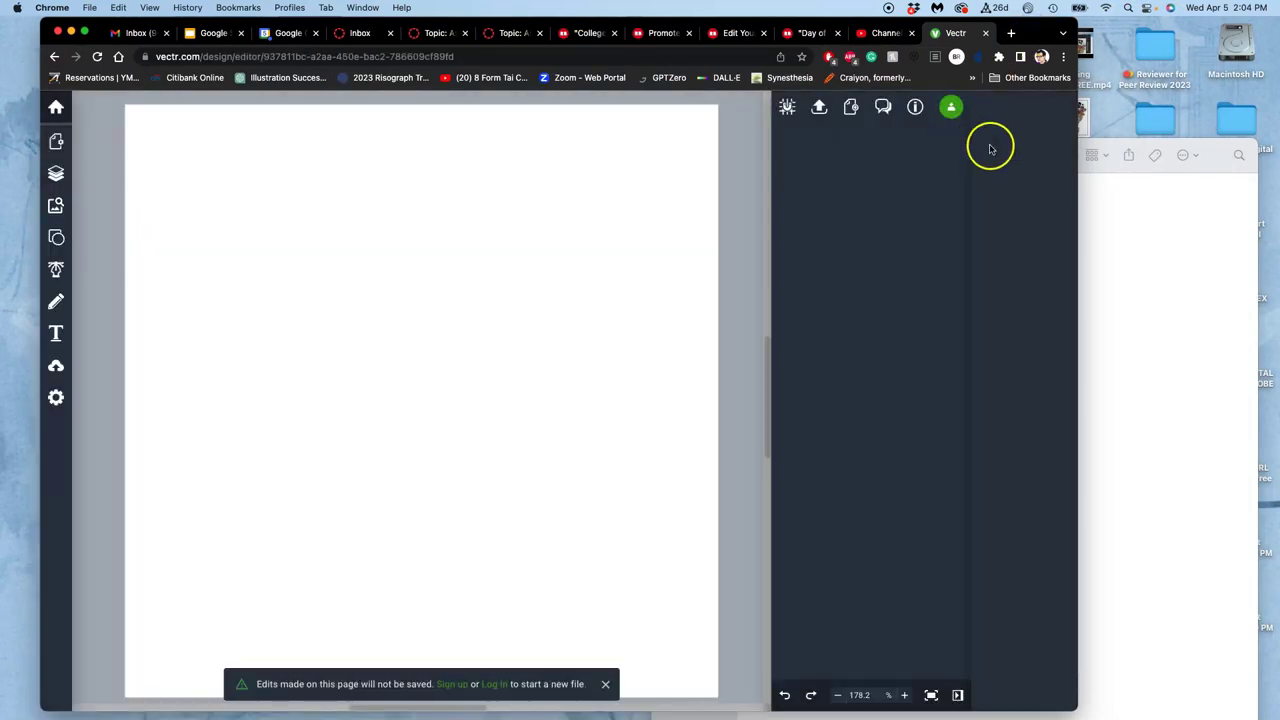
# - Try to upload an image to the blank canvas, dismiss the notice, and return to the file start page
pyautogui.click(56, 367)
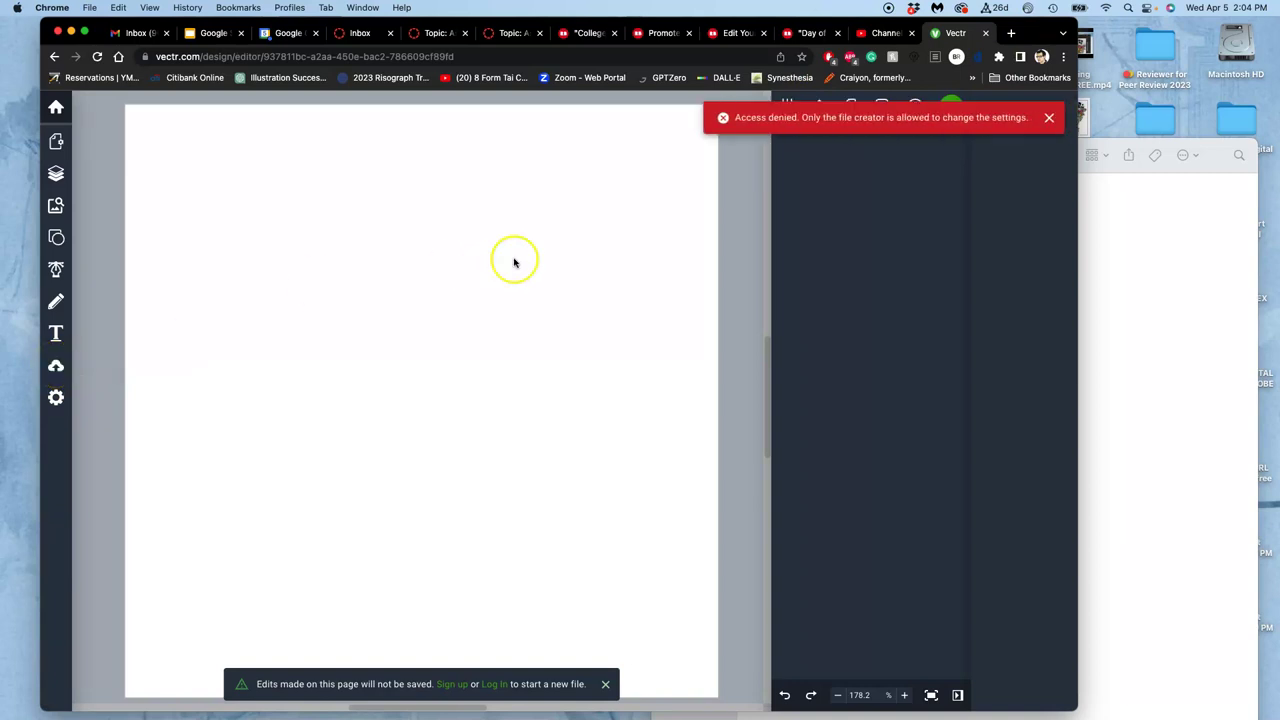
pyautogui.click(1050, 117)
pyautogui.click(56, 107)
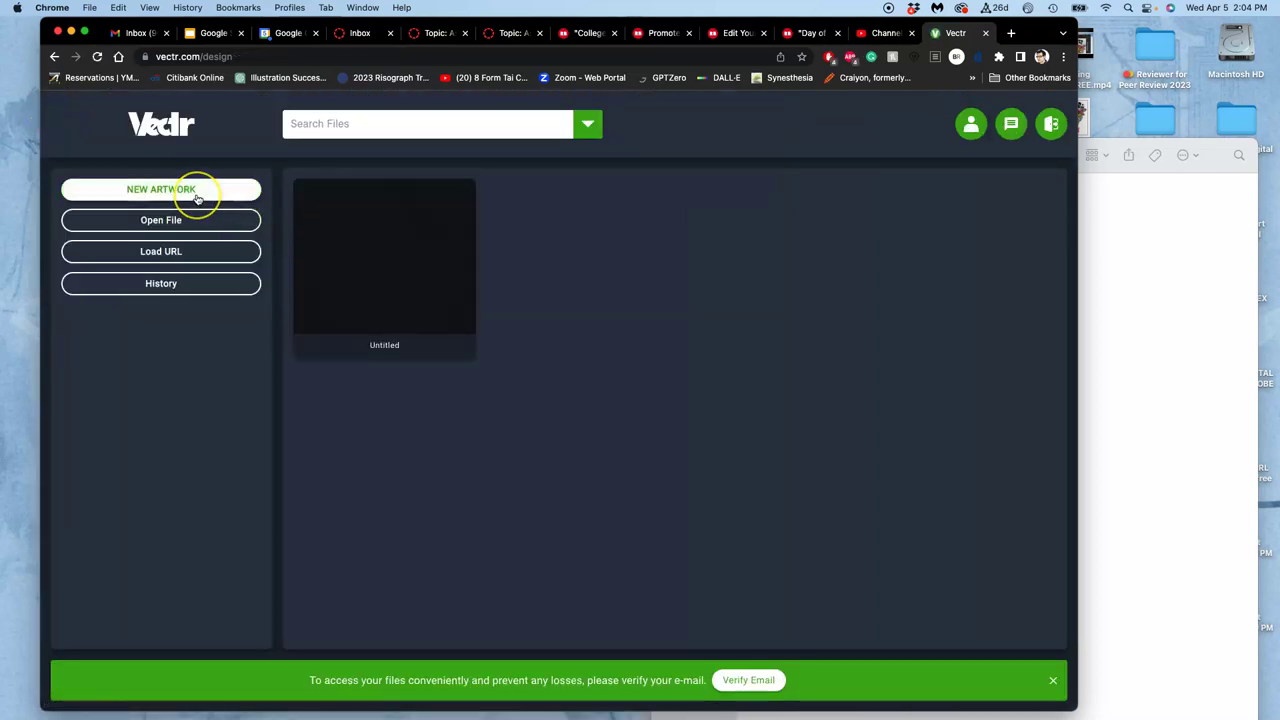
pyautogui.click(197, 198)
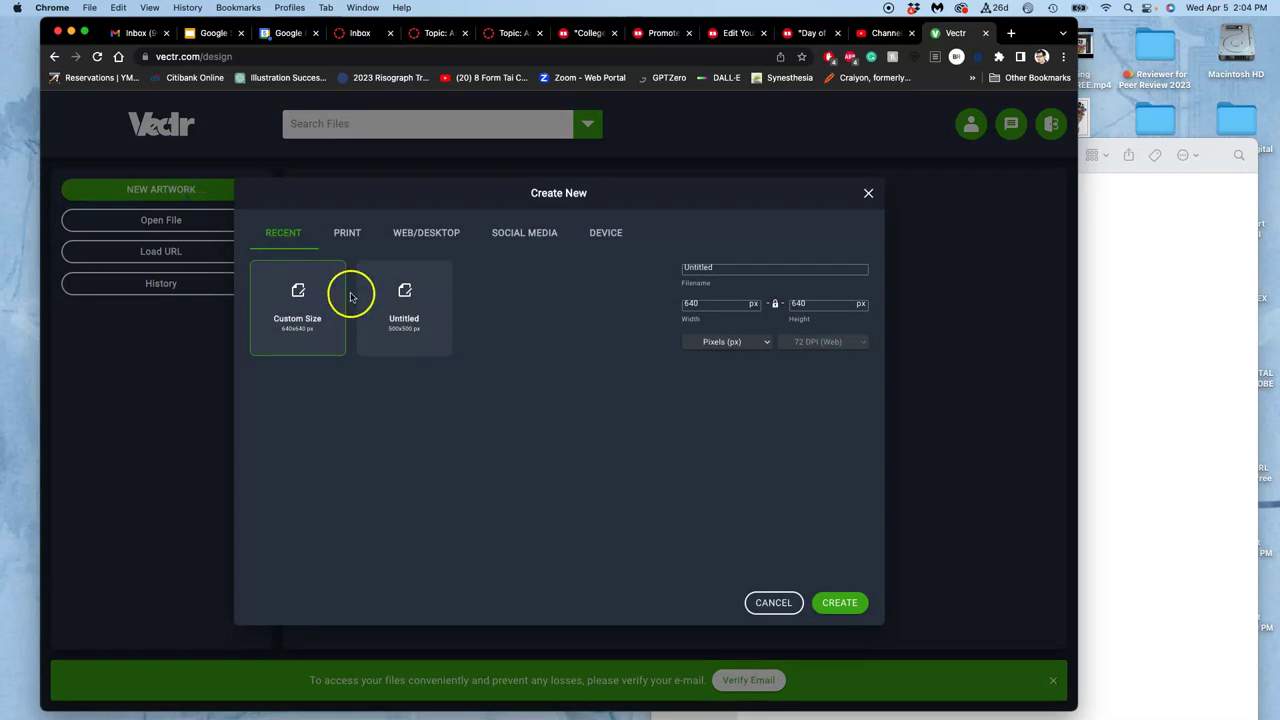
pyautogui.click(773, 602)
pyautogui.click(203, 221)
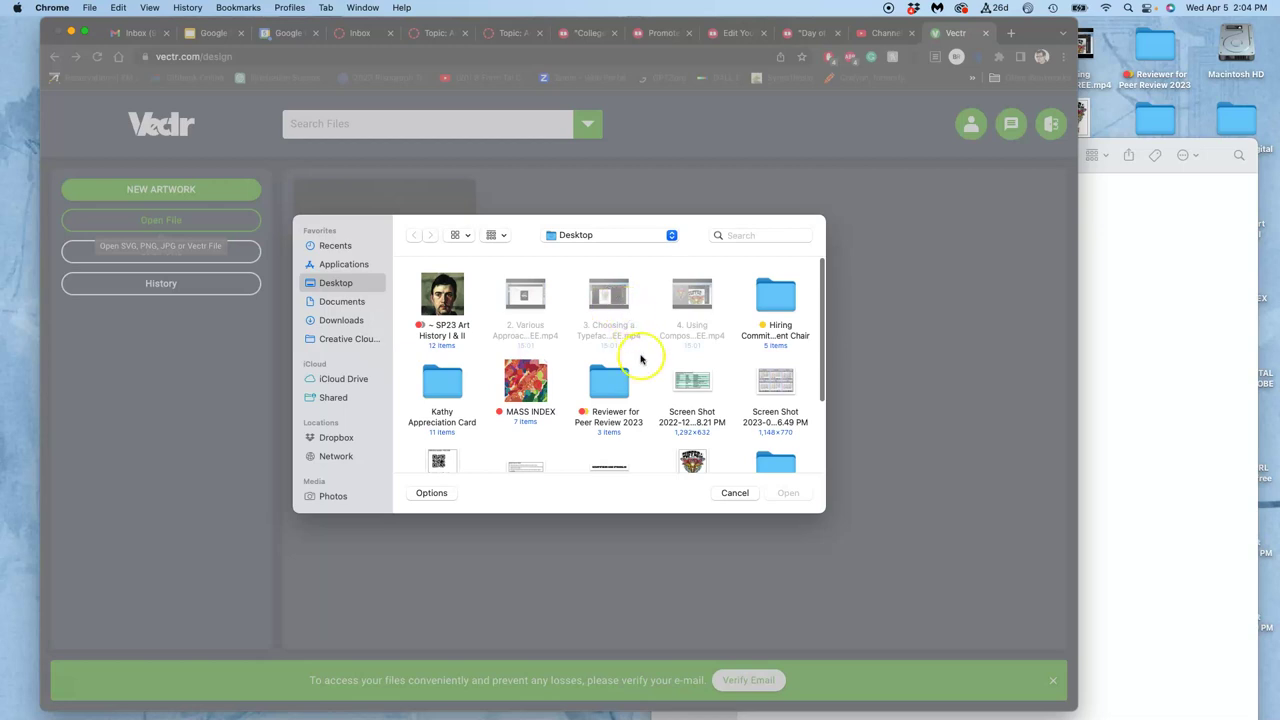
pyautogui.scroll(-2, 647, 392)
pyautogui.scroll(-2, 647, 392)
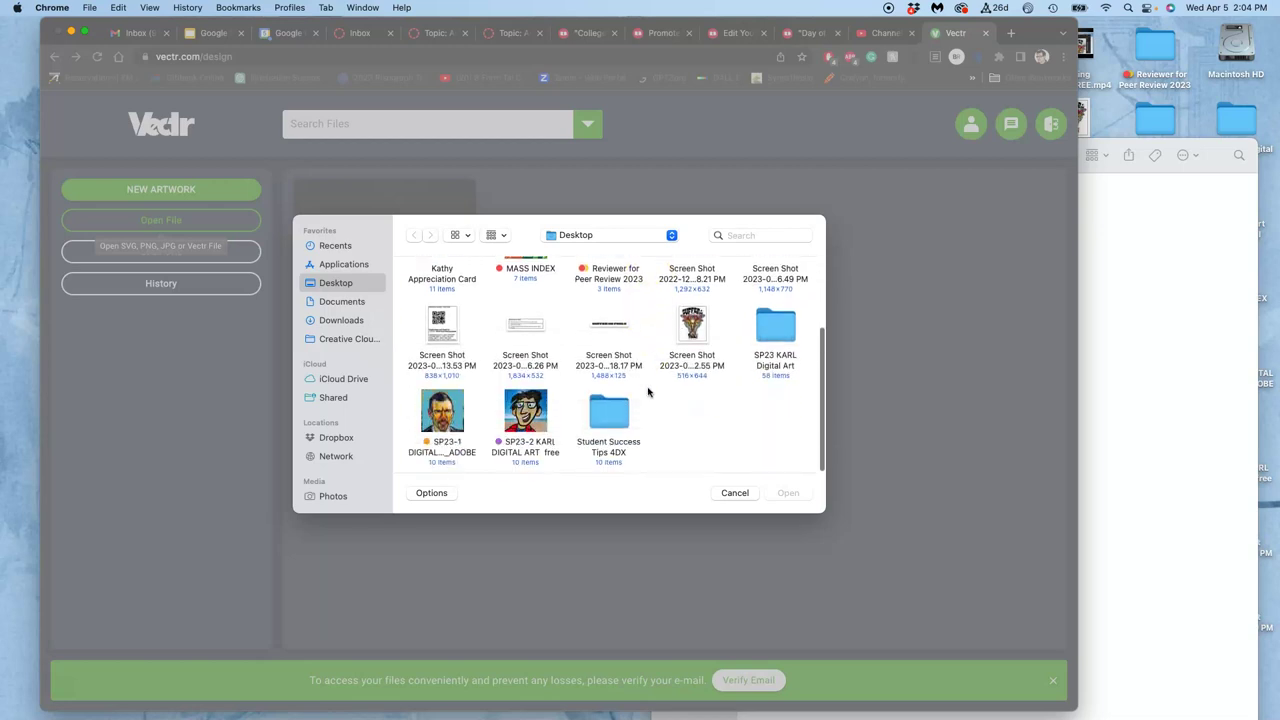
pyautogui.click(525, 410)
pyautogui.doubleClick(525, 410)
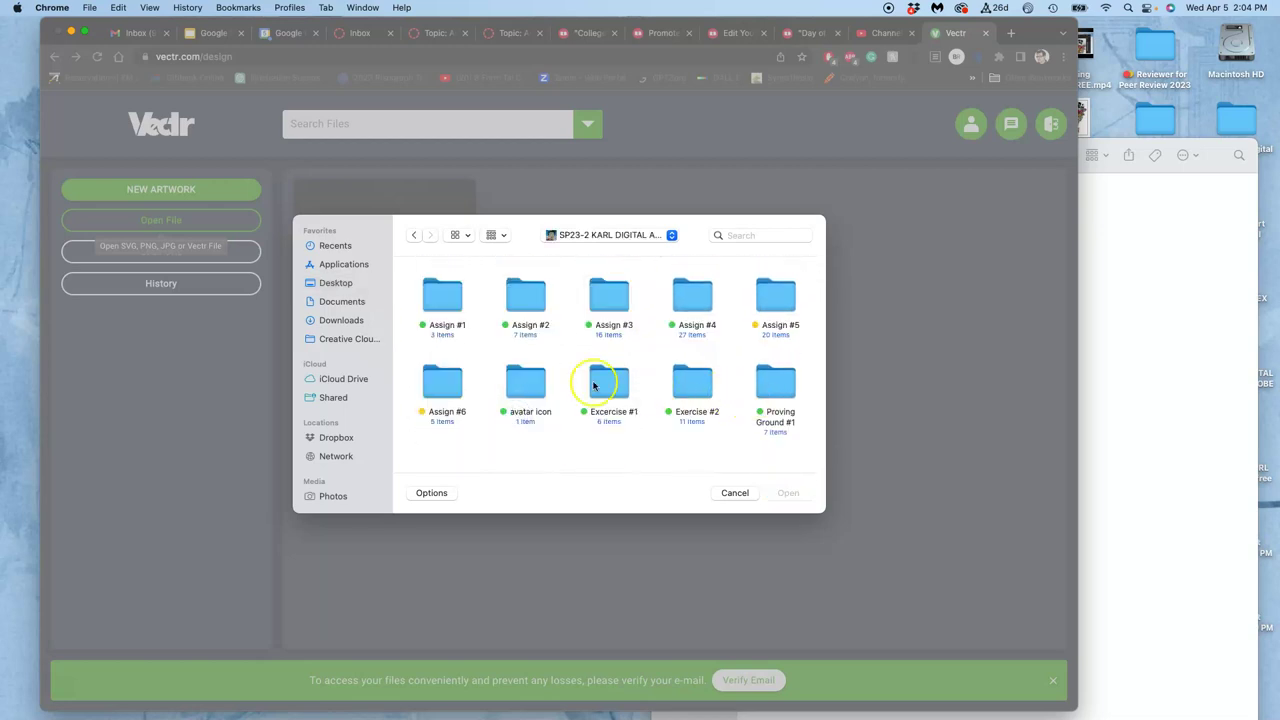
pyautogui.doubleClick(442, 380)
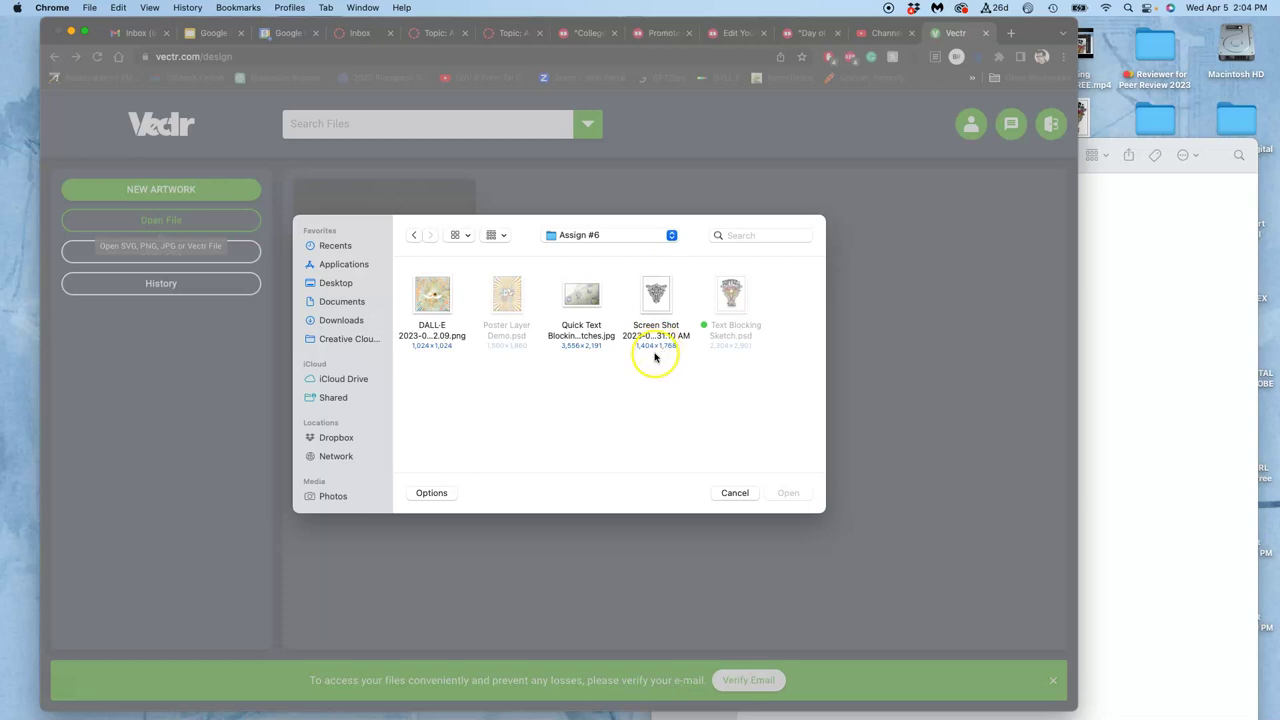
pyautogui.click(342, 318)
pyautogui.scroll(-3, 525, 358)
pyautogui.scroll(5, 530, 360)
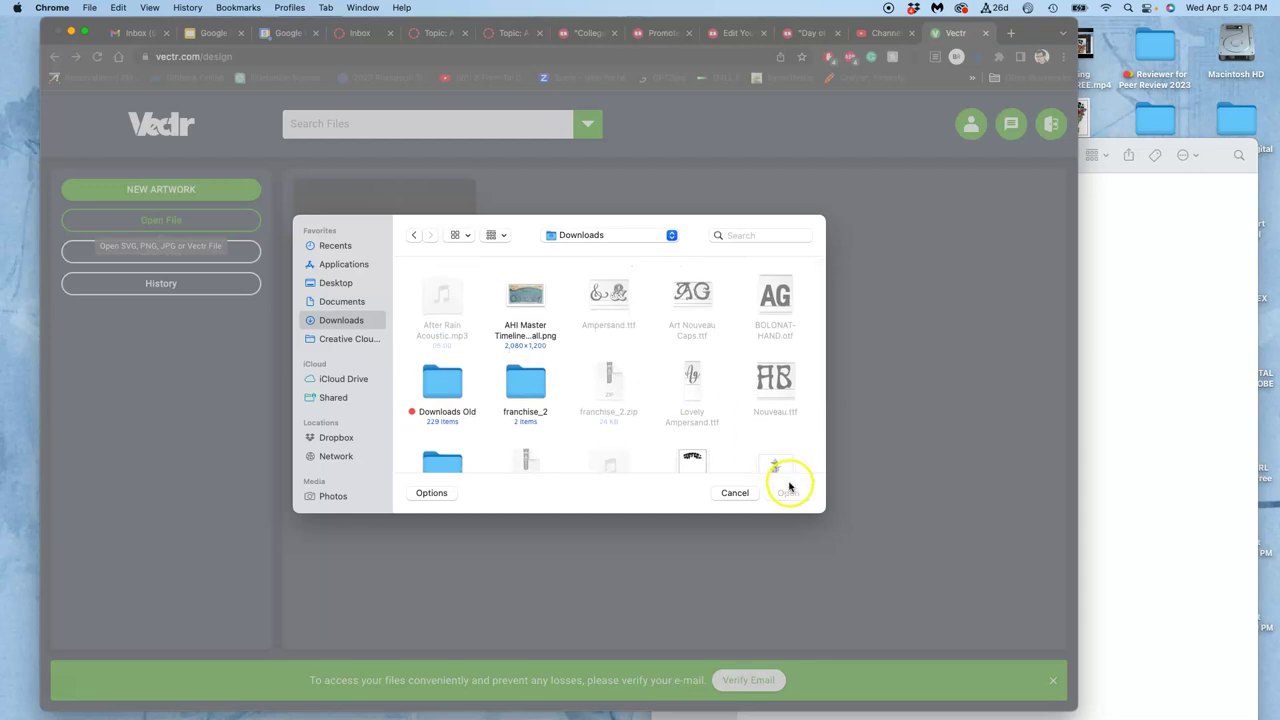
pyautogui.click(735, 492)
pyautogui.click(1169, 580)
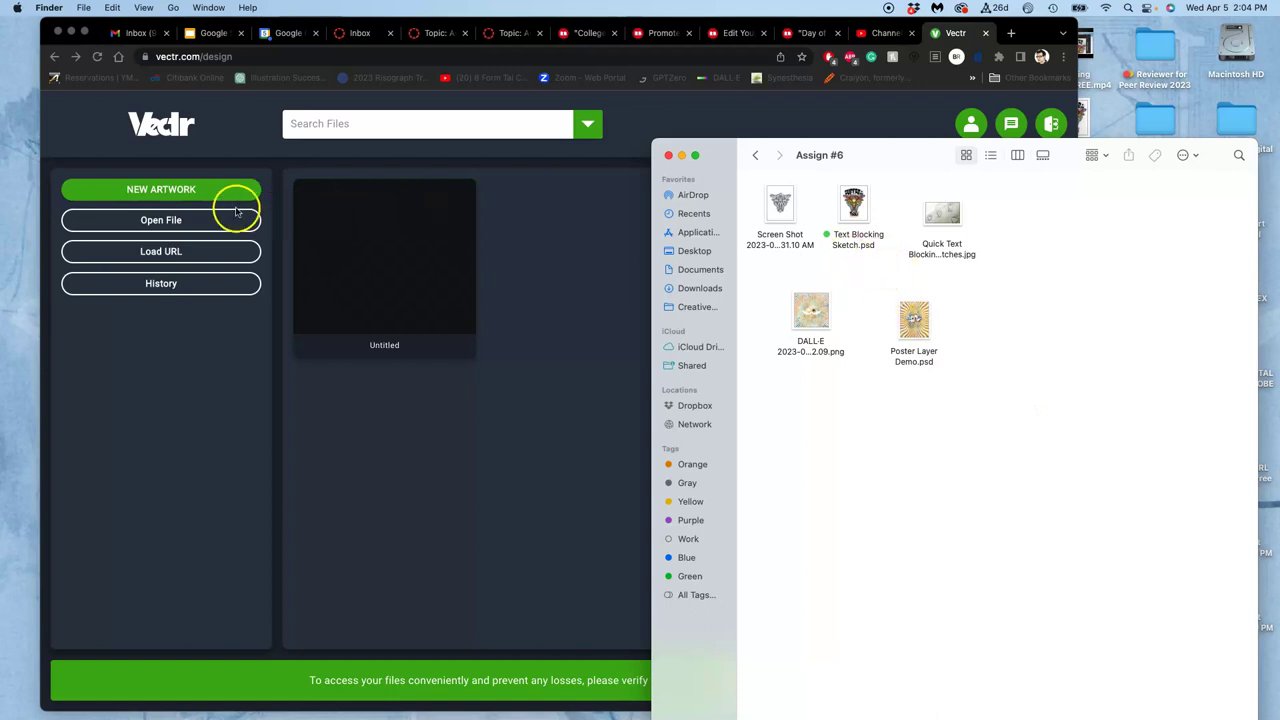
# - Create a new artwork from the 4A0 print preset, 1682 × 2378 mm
pyautogui.click(203, 190)
pyautogui.click(185, 194)
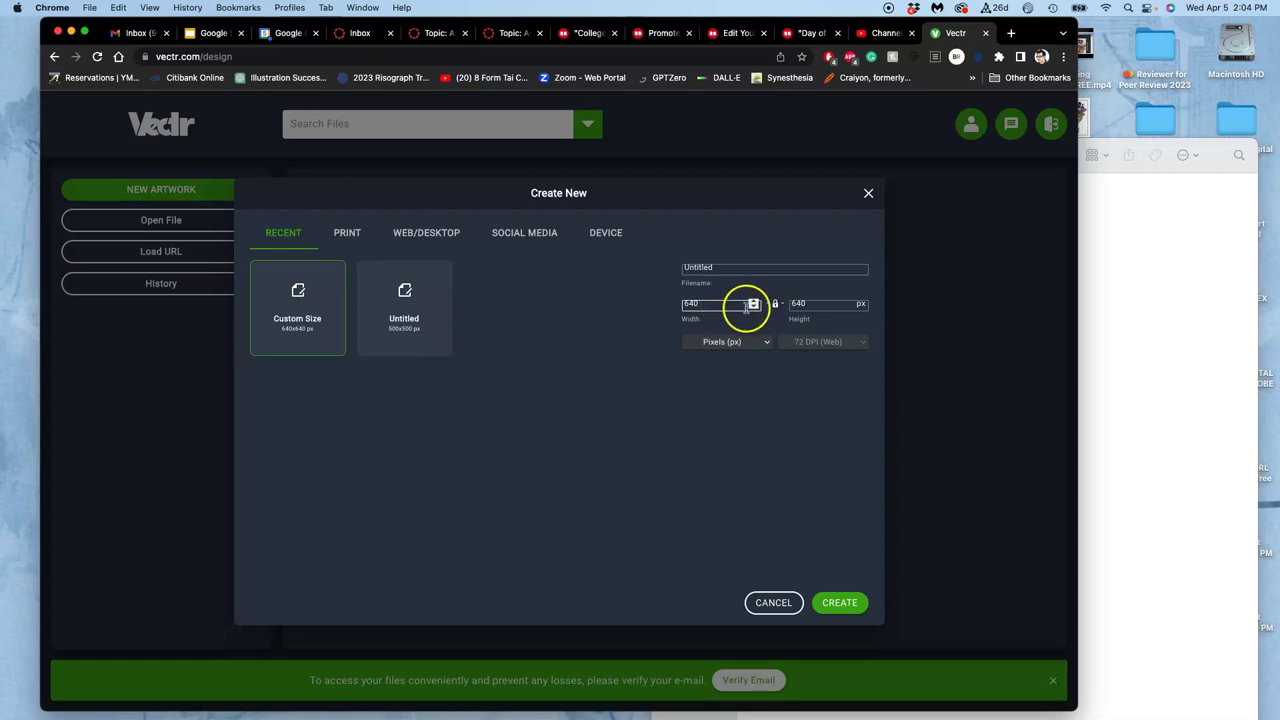
pyautogui.doubleClick(713, 302)
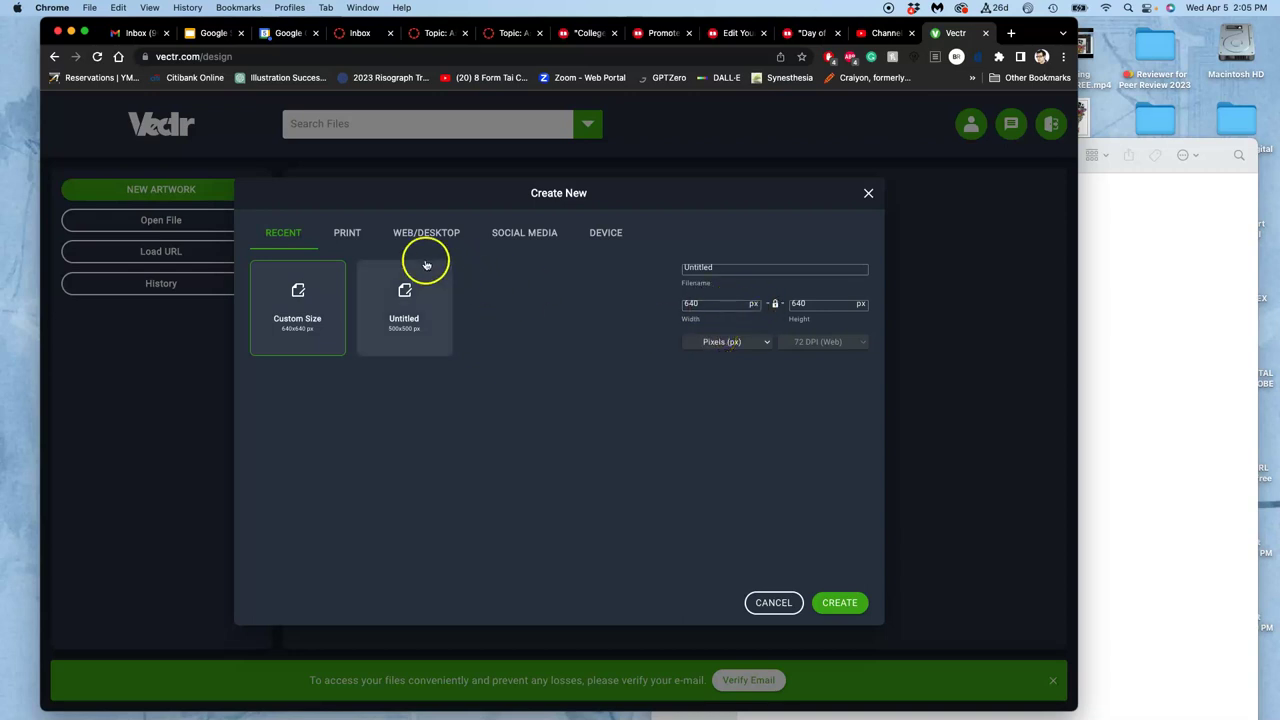
pyautogui.click(347, 234)
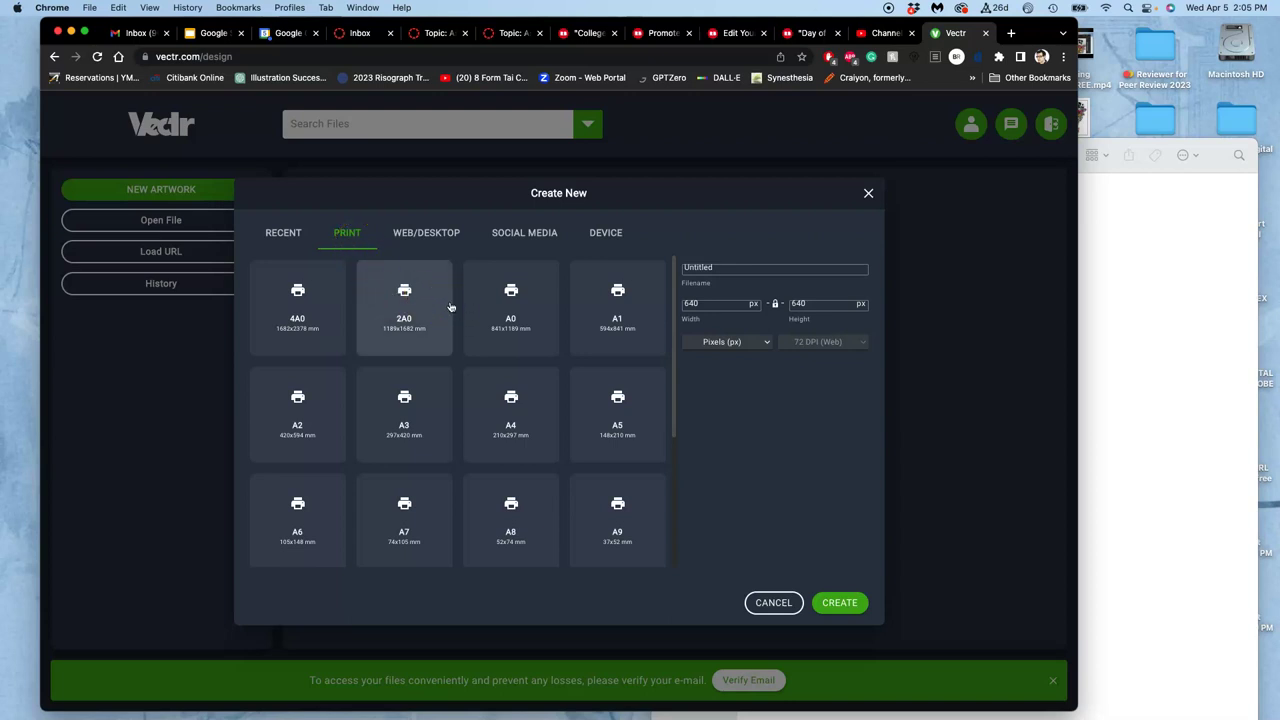
pyautogui.click(545, 573)
pyautogui.click(455, 406)
pyautogui.click(300, 306)
pyautogui.click(808, 531)
pyautogui.click(839, 602)
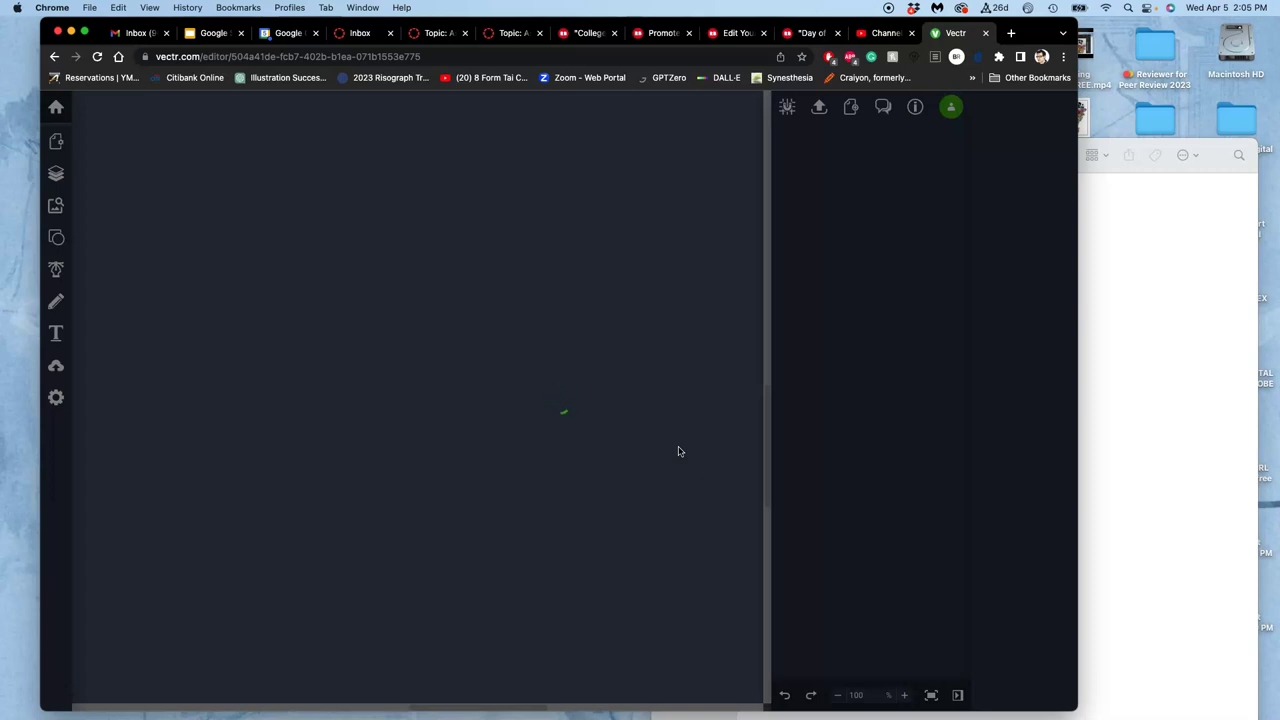
pyautogui.click(632, 374)
pyautogui.click(632, 372)
pyautogui.click(601, 300)
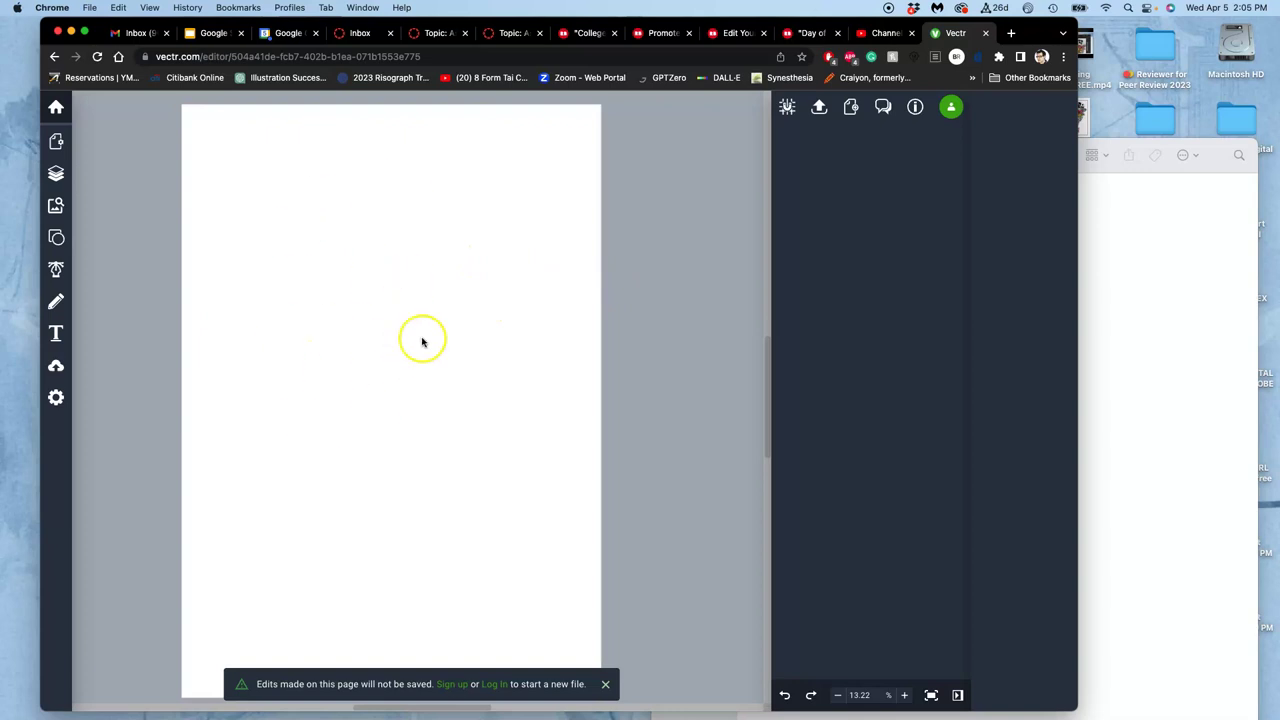
# - Place the desktop screenshot of the SUFFER NO FOOLS artwork onto the blank canvas
pyautogui.click(1135, 284)
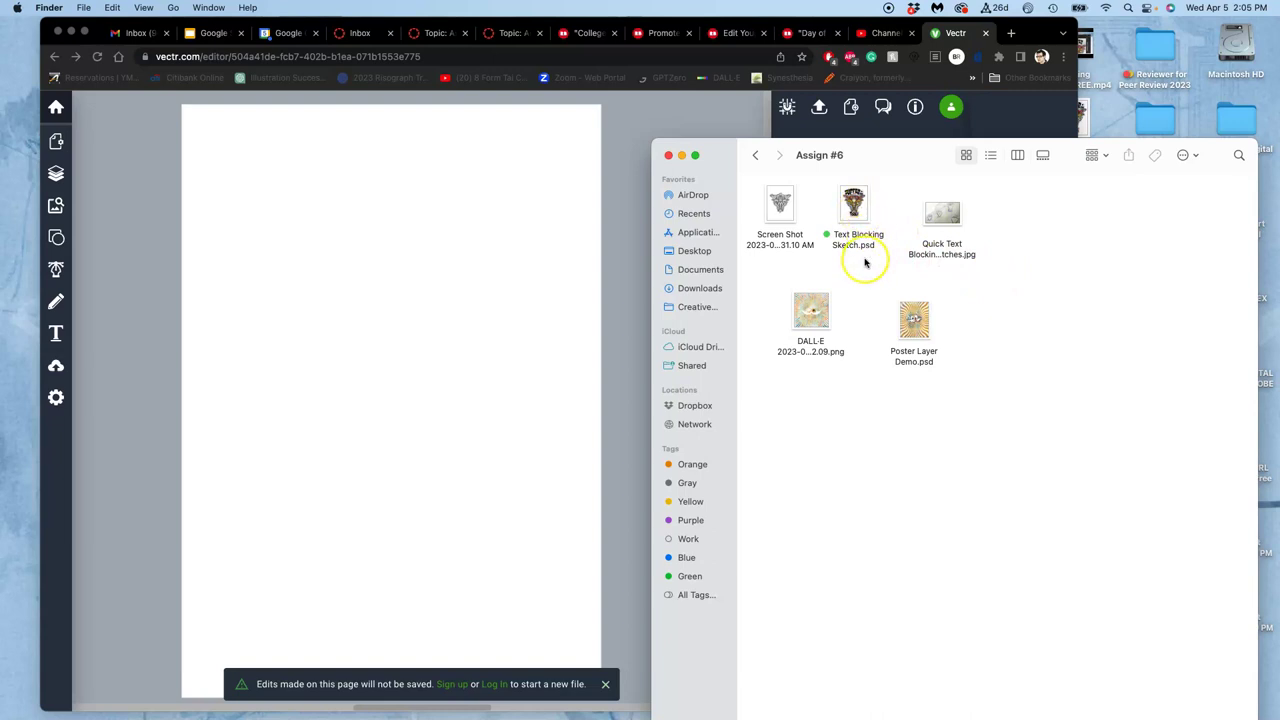
pyautogui.press('F11')
pyautogui.moveTo(866, 262)
pyautogui.mouseDown()
pyautogui.moveTo(1006, 125)
pyautogui.moveTo(1078, 130)
pyautogui.moveTo(1066, 120)
pyautogui.moveTo(501, 362)
pyautogui.mouseUp()
pyautogui.press('F11')
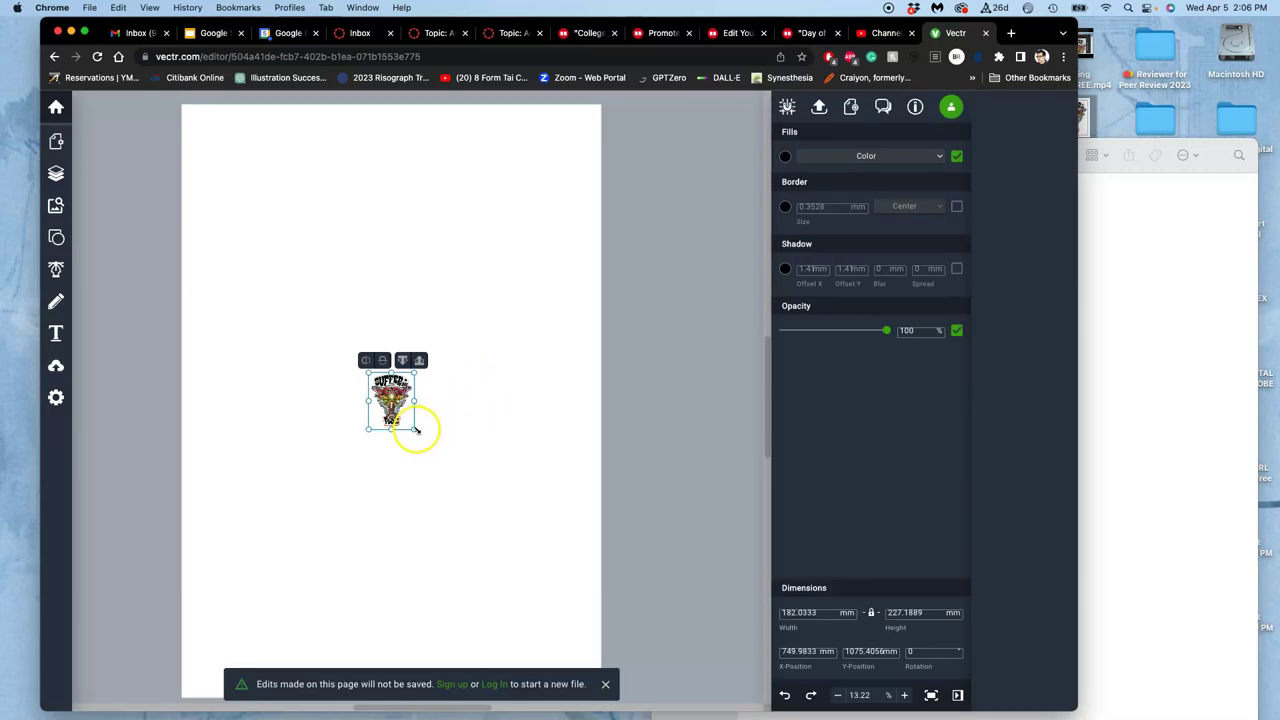
# - Enlarge the placed image proportionally to about 1679 × 2095 mm so it spans the page width
pyautogui.moveTo(413, 429); pyautogui.dragTo(554, 688)
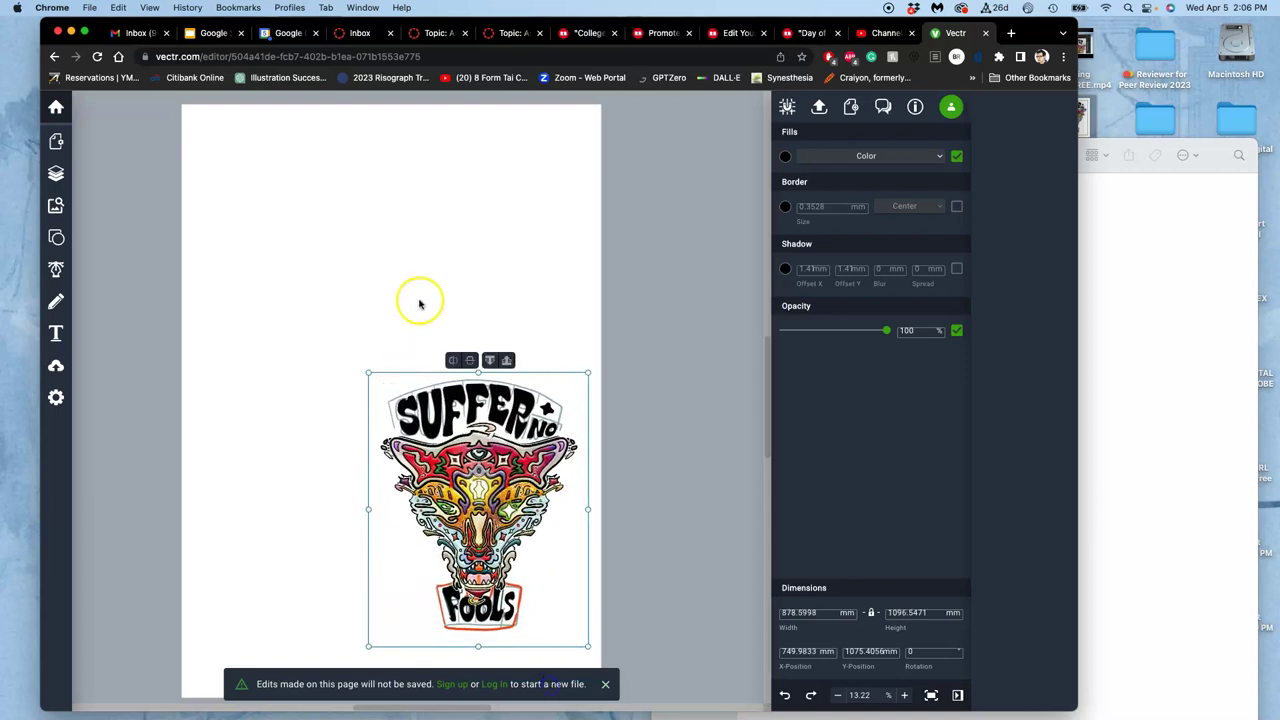
pyautogui.moveTo(367, 372); pyautogui.dragTo(190, 131)
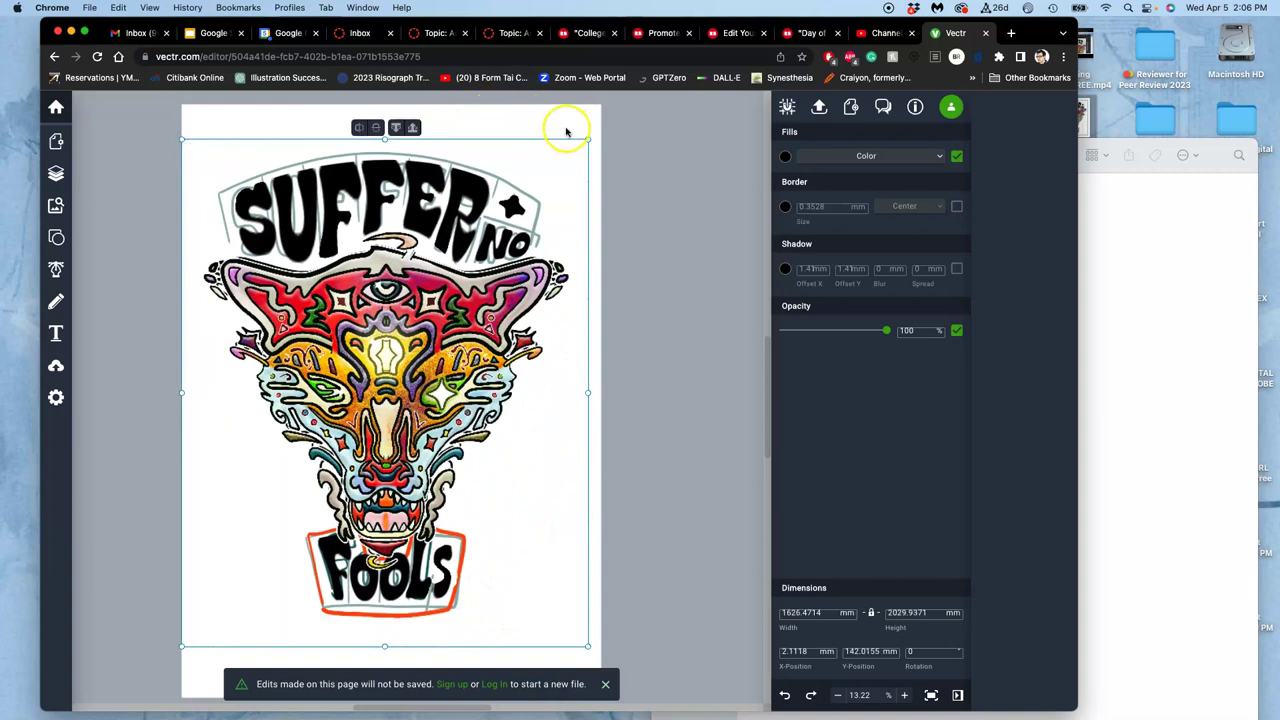
pyautogui.moveTo(588, 139); pyautogui.dragTo(600, 124)
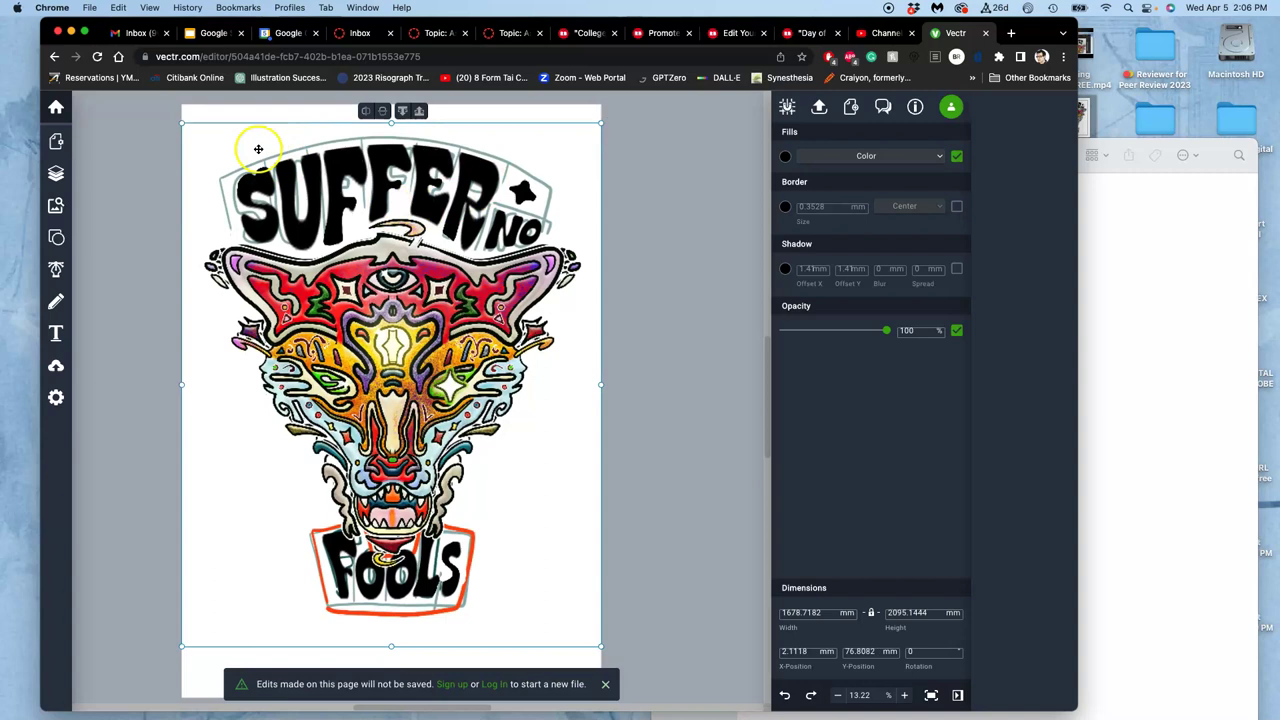
# - Set the placed image's opacity to 50%, lock its layer, and deselect it
pyautogui.click(57, 176)
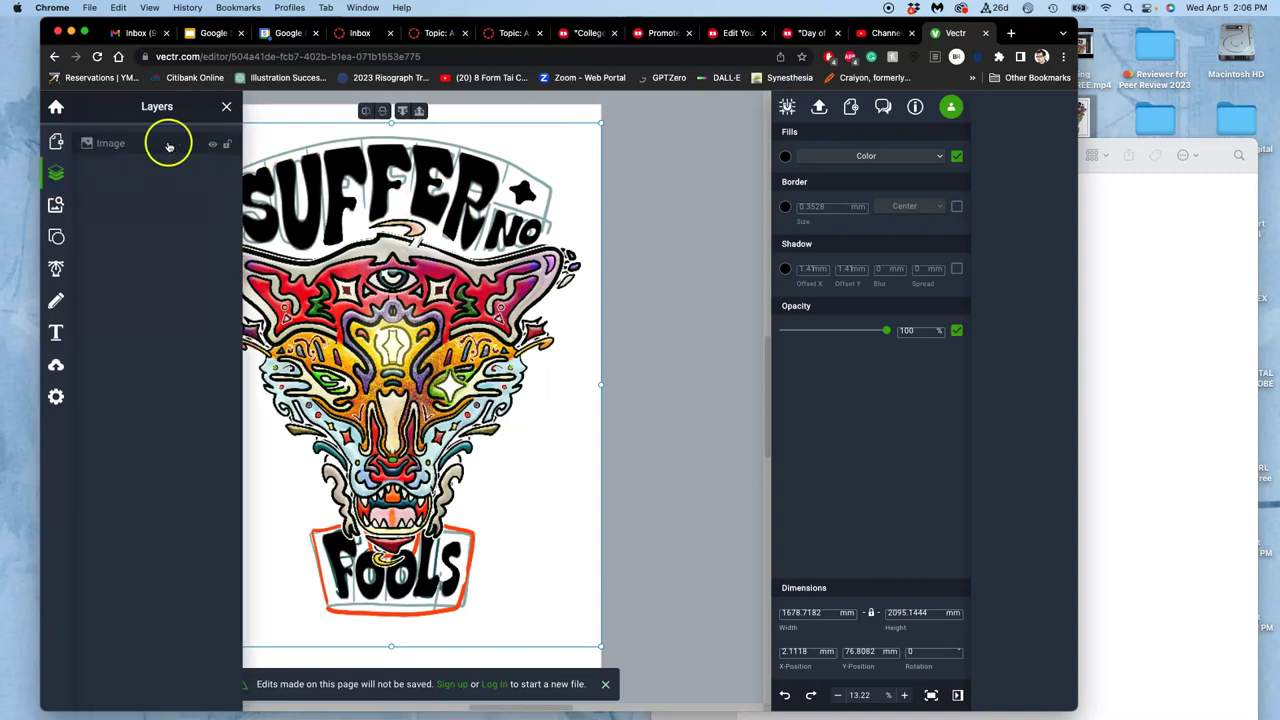
pyautogui.moveTo(886, 330); pyautogui.dragTo(833, 332)
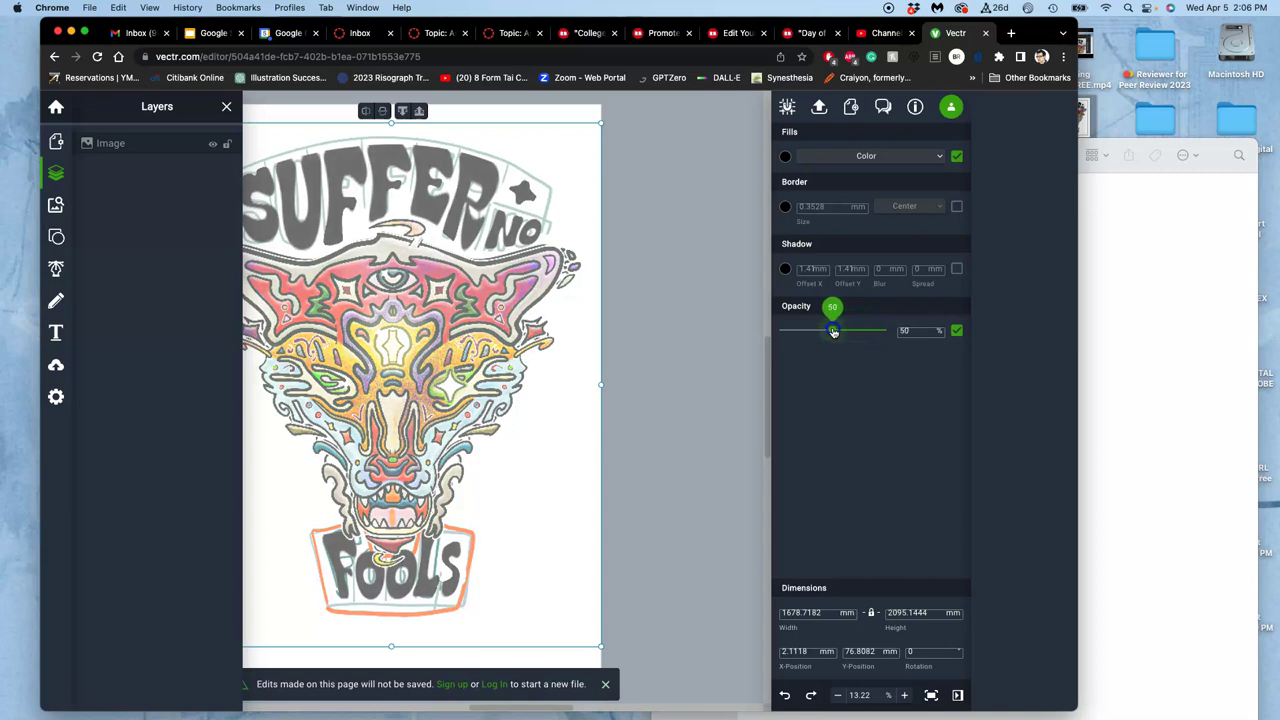
pyautogui.scroll(3, 694, 351)
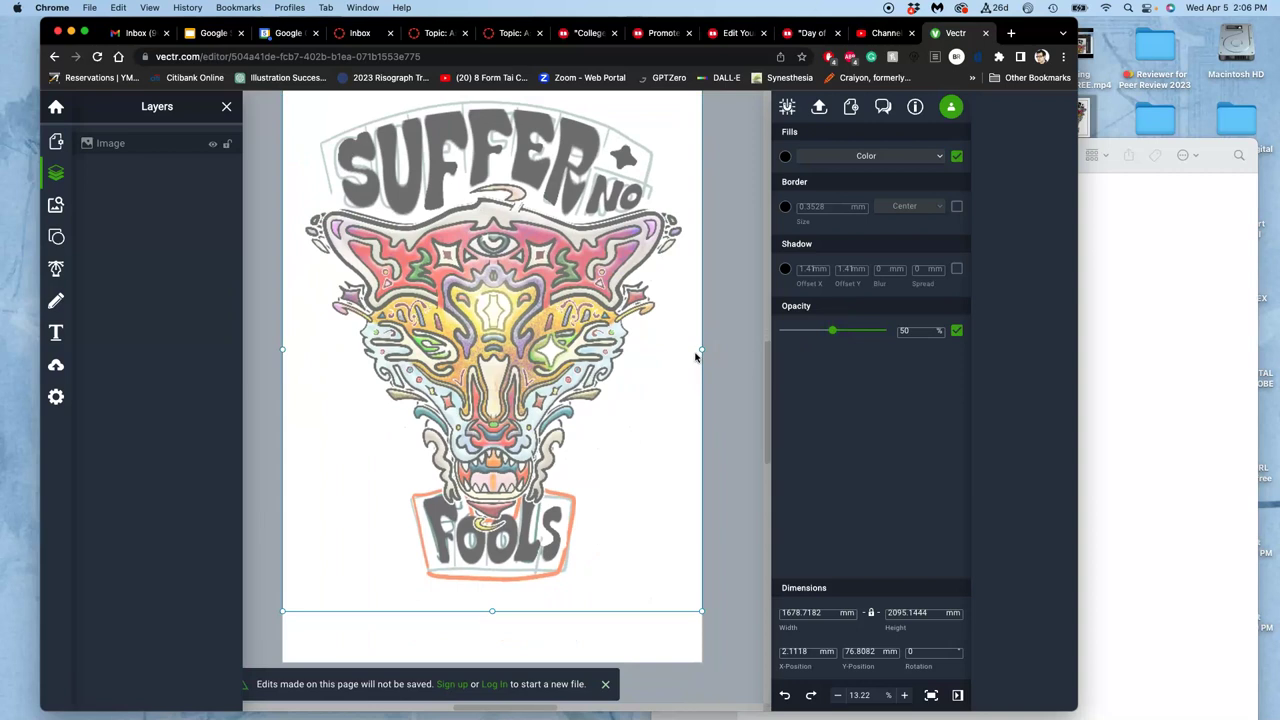
pyautogui.click(700, 309)
pyautogui.click(323, 146)
pyautogui.click(228, 145)
pyautogui.moveTo(700, 277); pyautogui.dragTo(743, 323)
pyautogui.click(743, 323)
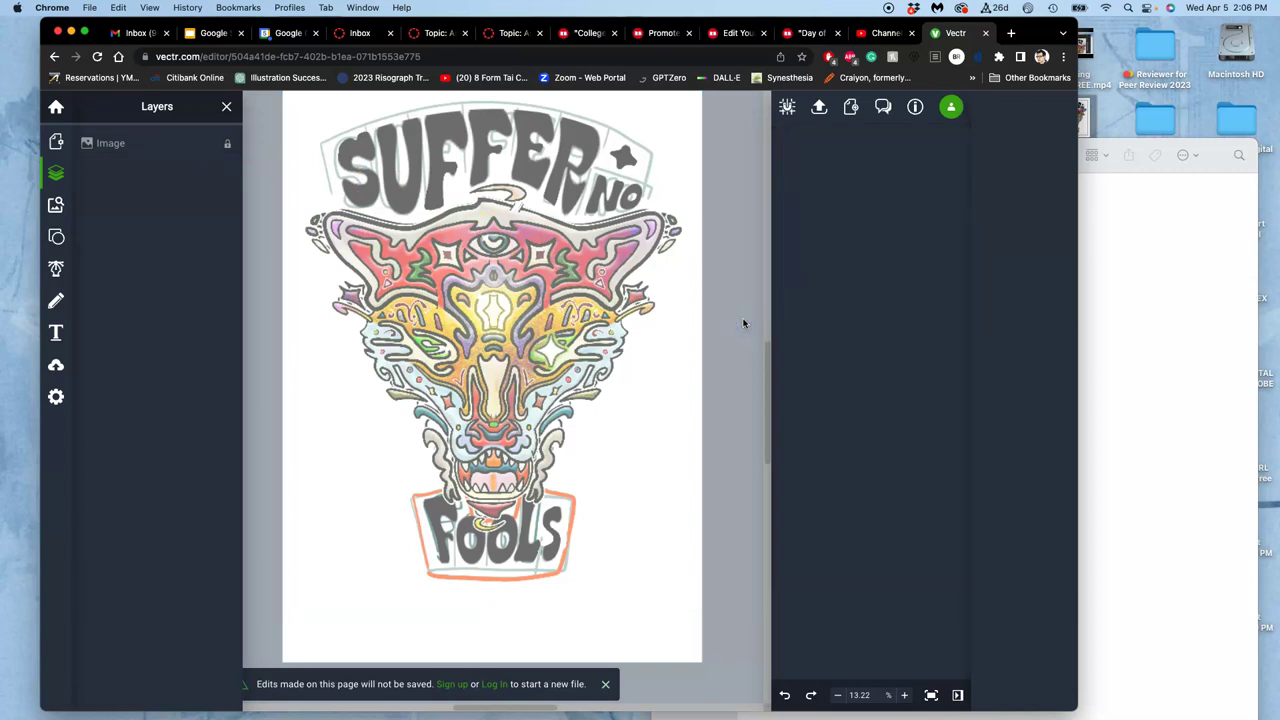
# - Widen the browser window to the screen's edge to enlarge the canvas area around the SUFFER lettering
pyautogui.scroll(3, 588, 258)
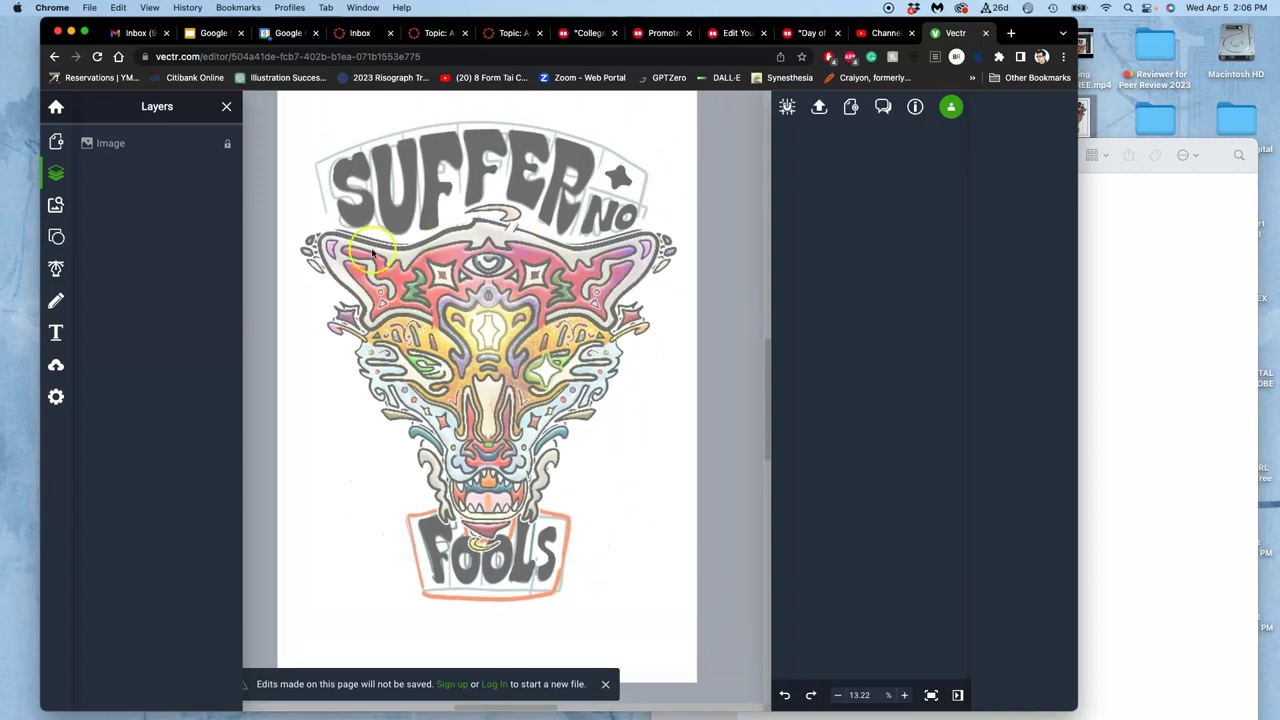
pyautogui.click(56, 268)
pyautogui.scroll(5, 360, 184)
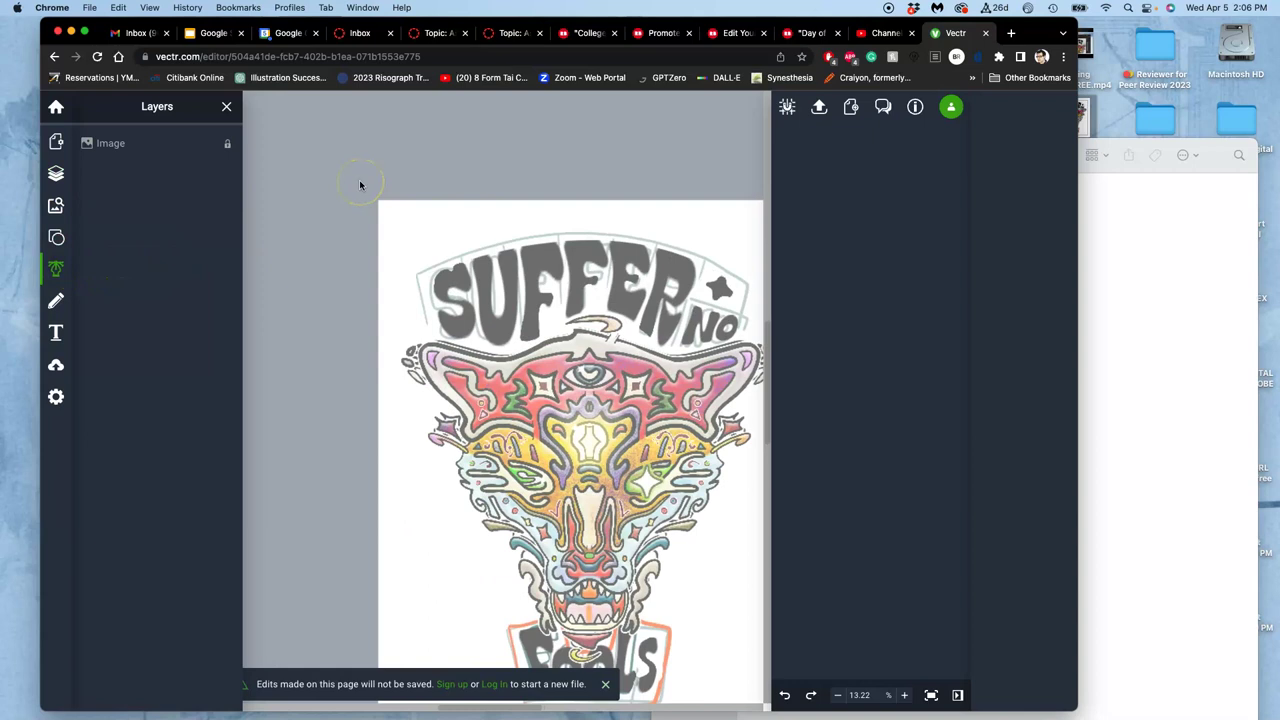
pyautogui.click(563, 154)
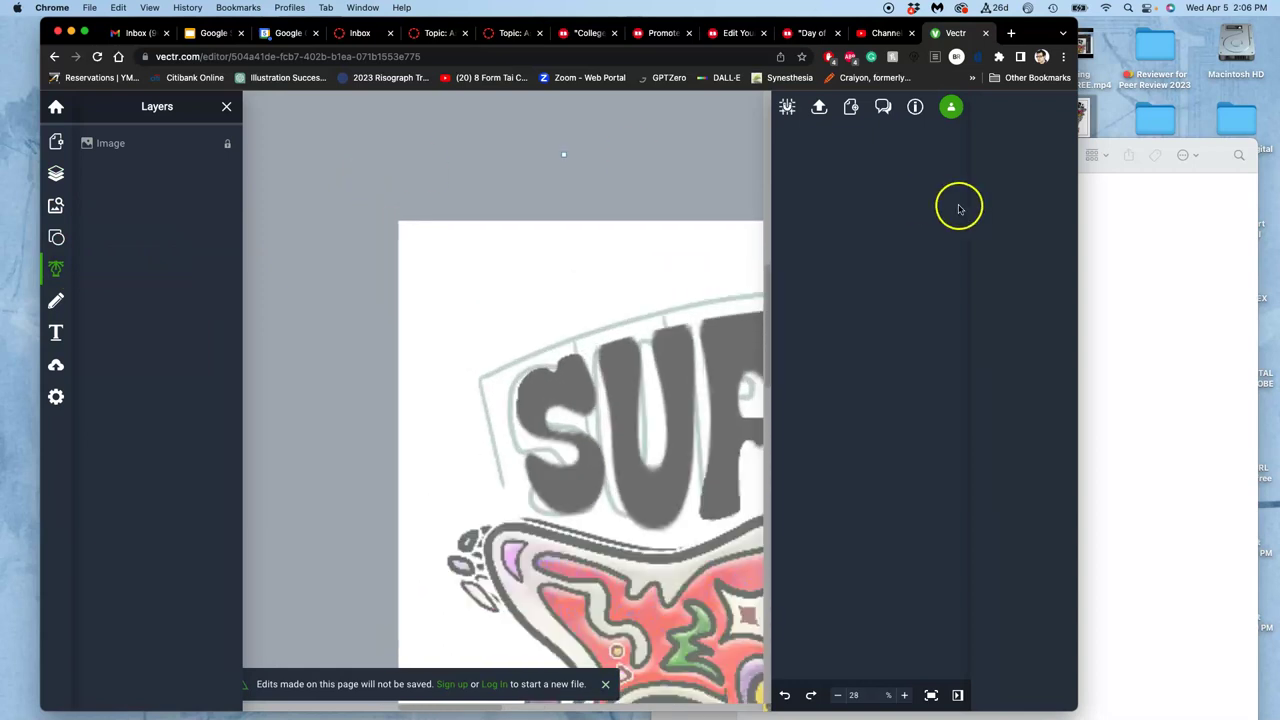
pyautogui.moveTo(1078, 254); pyautogui.dragTo(1278, 260)
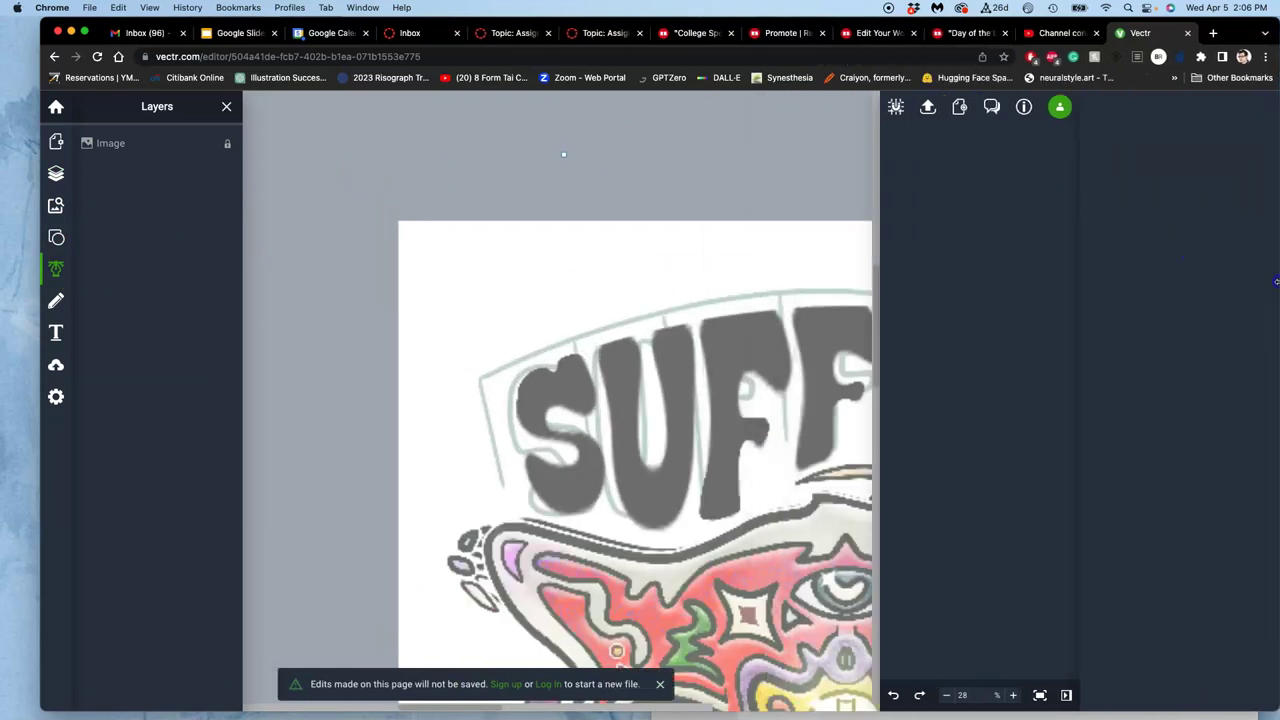
pyautogui.scroll(10, 527, 328)
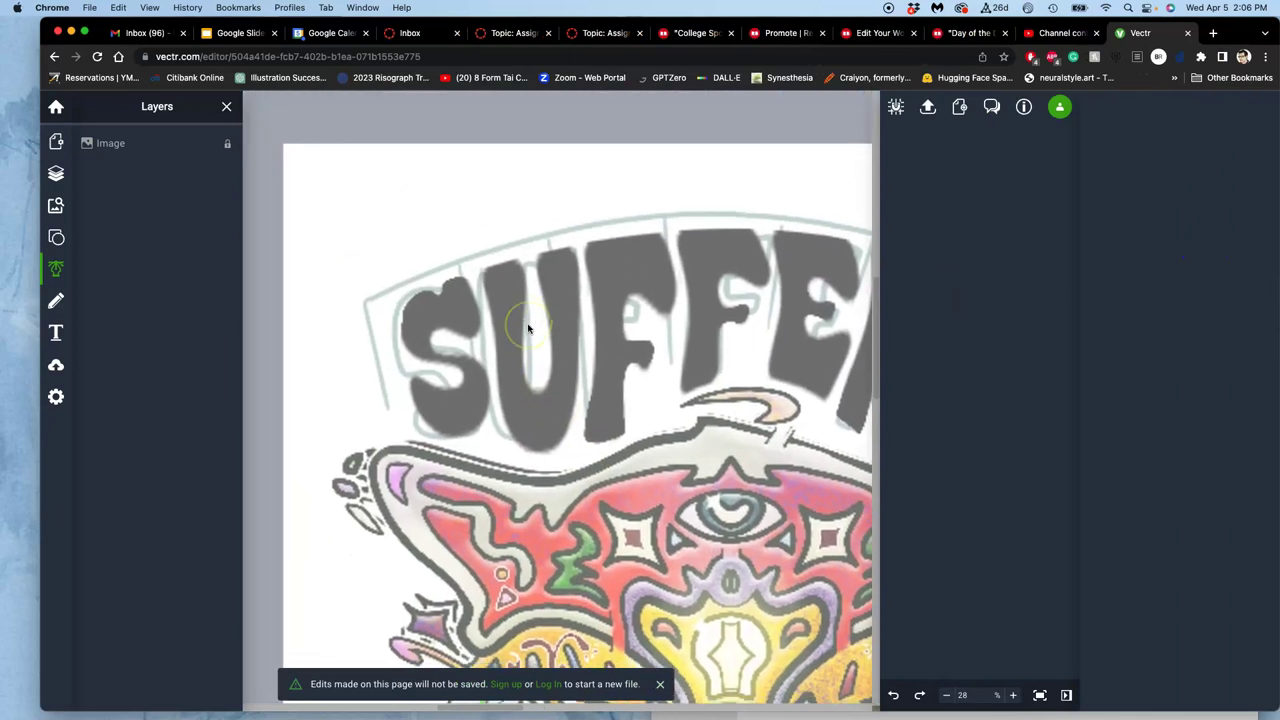
pyautogui.click(253, 242)
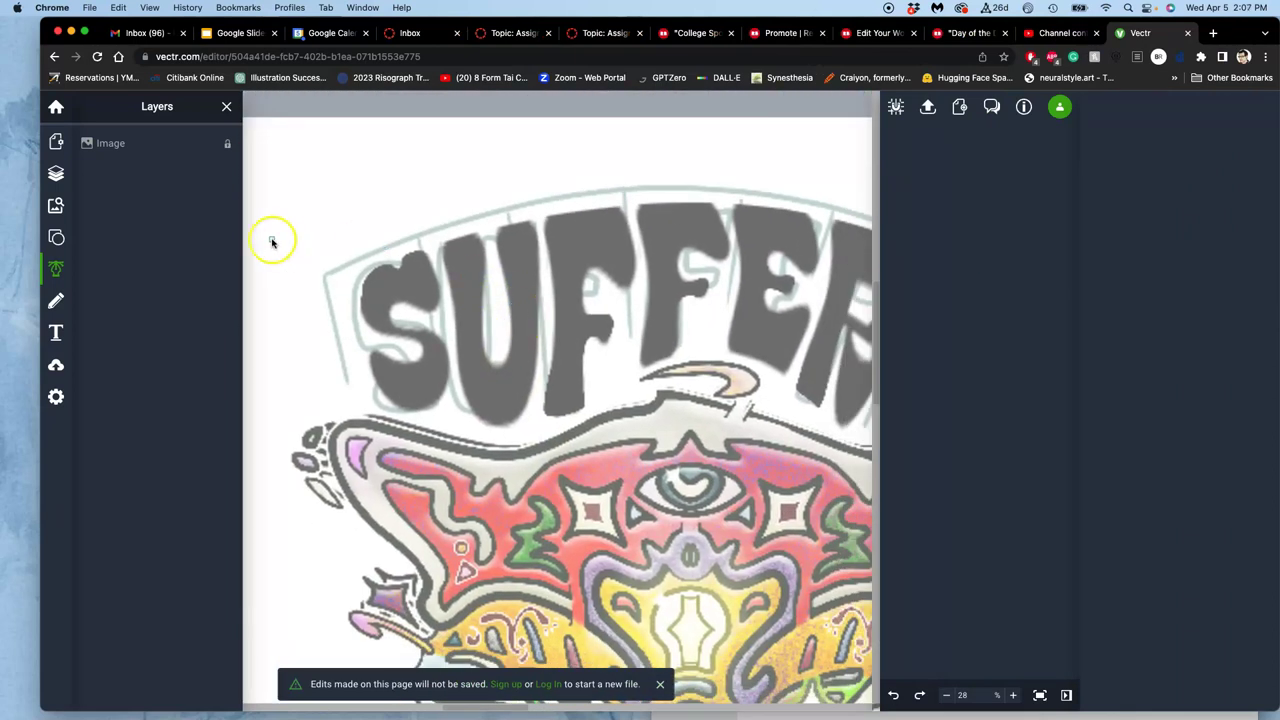
# - Try to trace the top and outer edge of the first S with the Pen tool, and undo the path
pyautogui.click(69, 274)
pyautogui.click(402, 260)
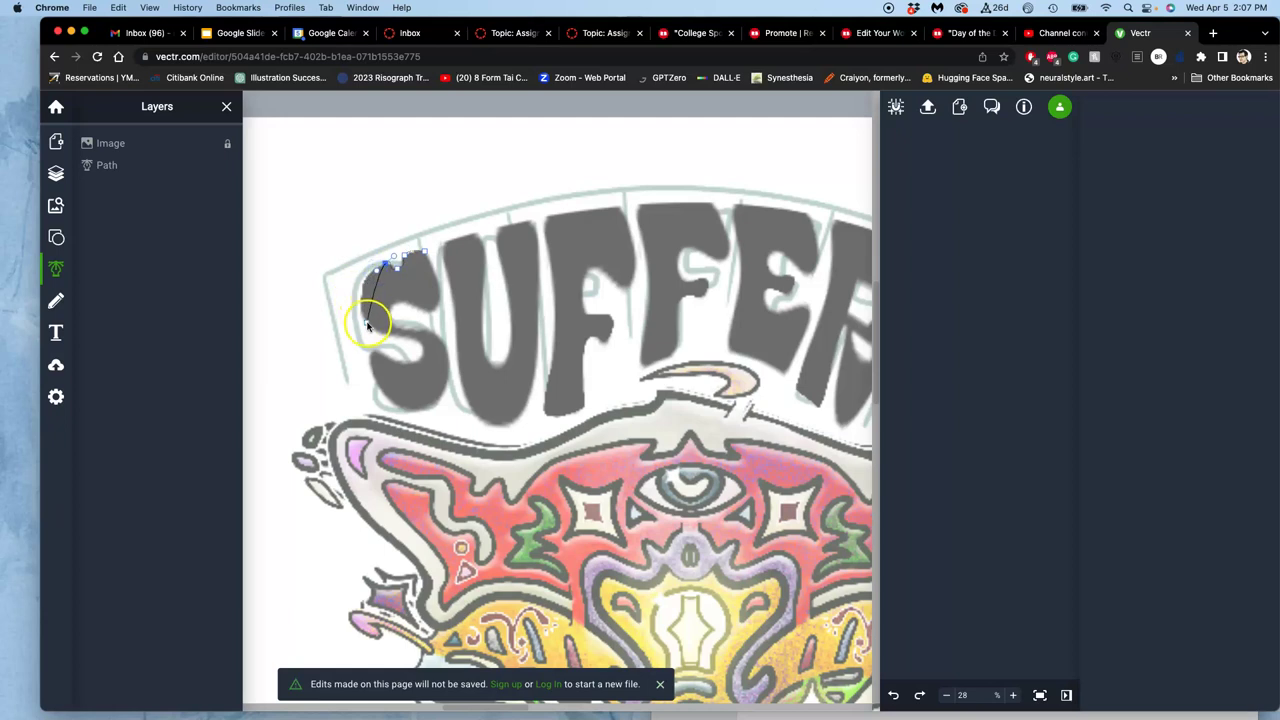
pyautogui.moveTo(381, 333); pyautogui.dragTo(386, 366)
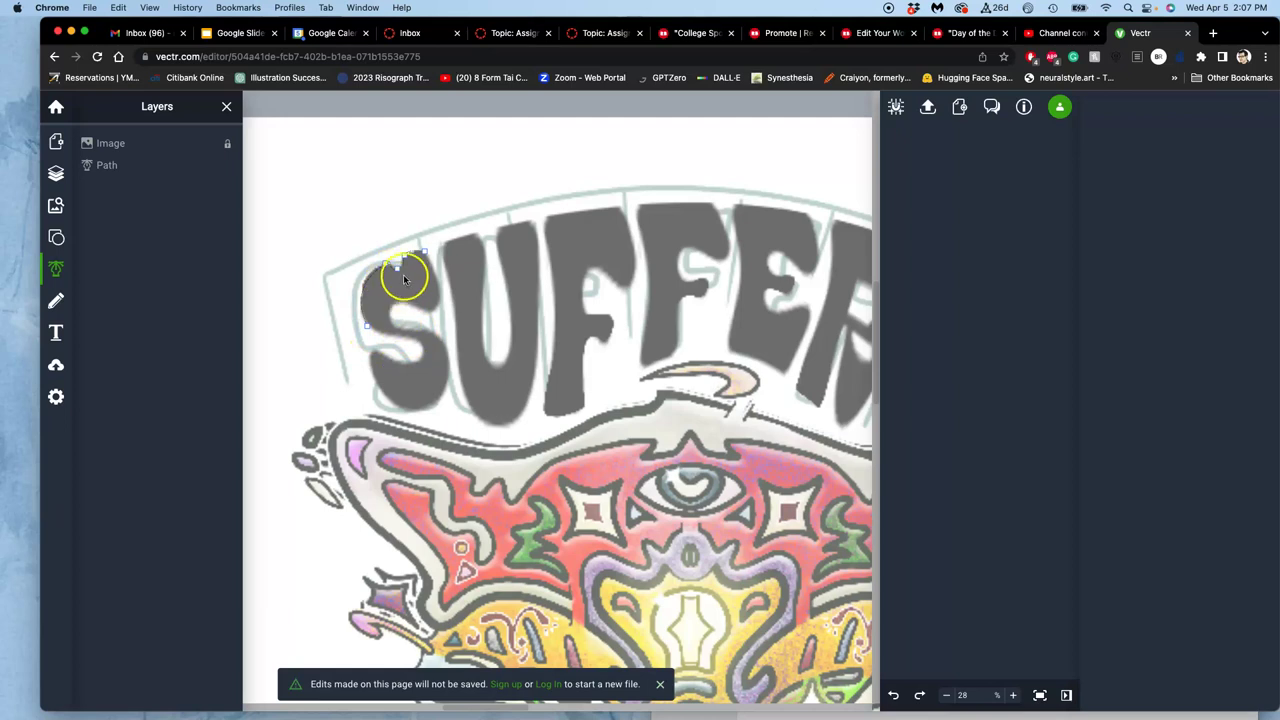
pyautogui.scroll(10, 402, 278)
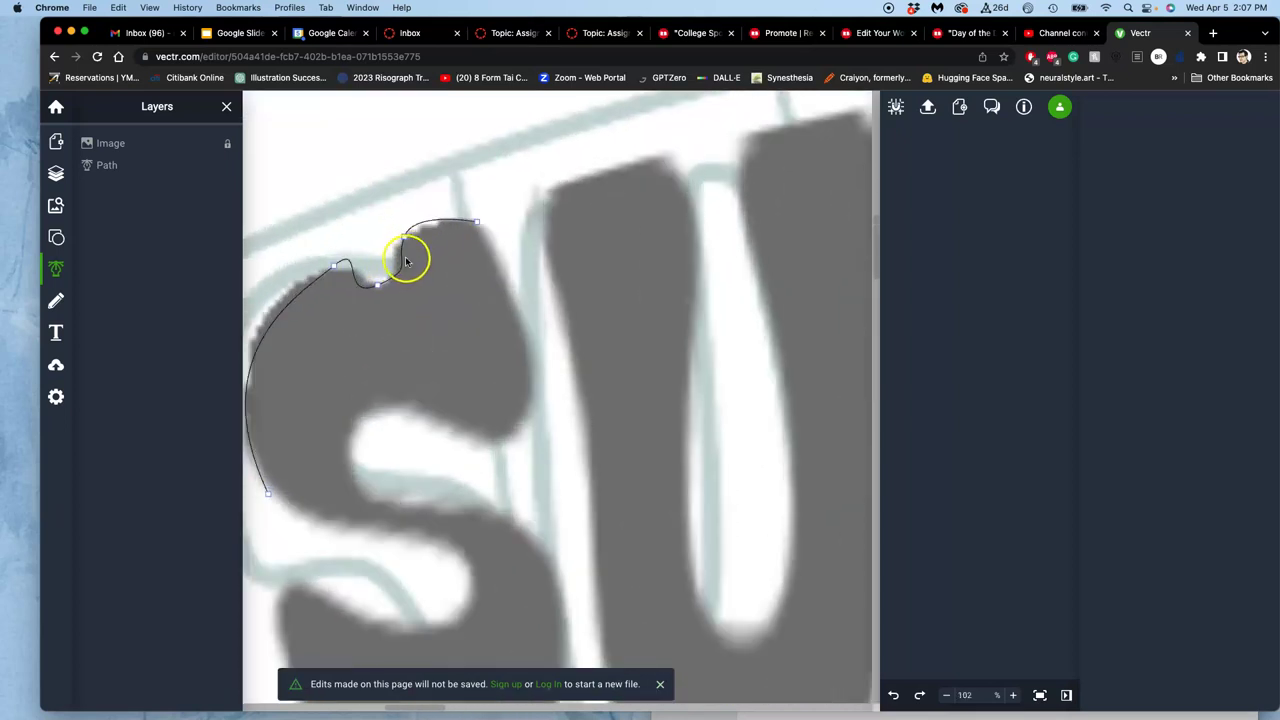
pyautogui.moveTo(418, 274); pyautogui.dragTo(508, 186)
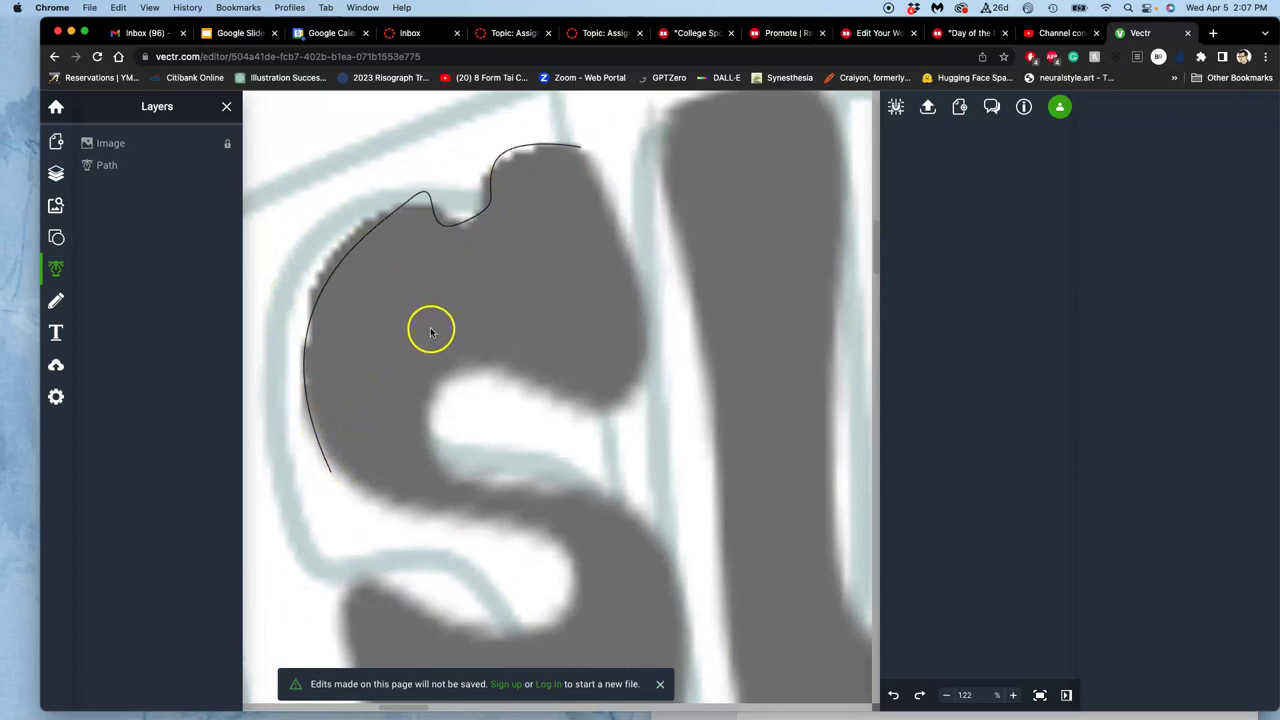
pyautogui.press('super+z')
pyautogui.press('super+z')
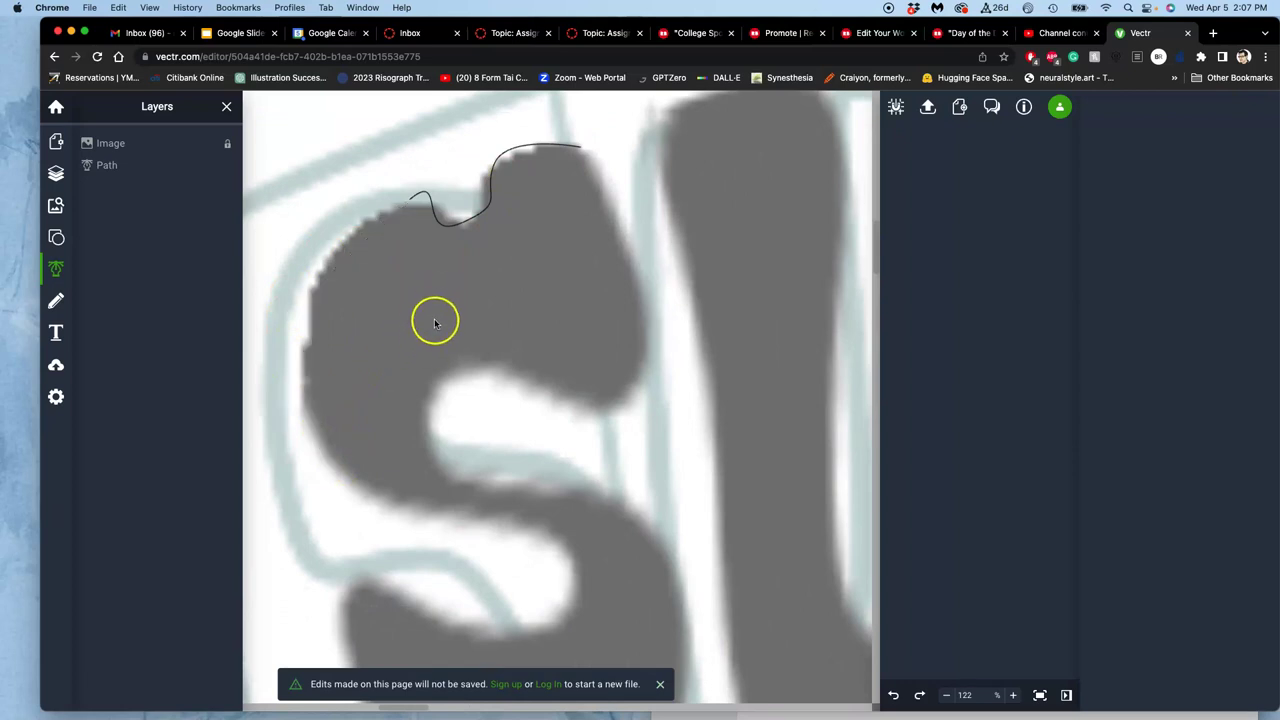
pyautogui.press('super+z')
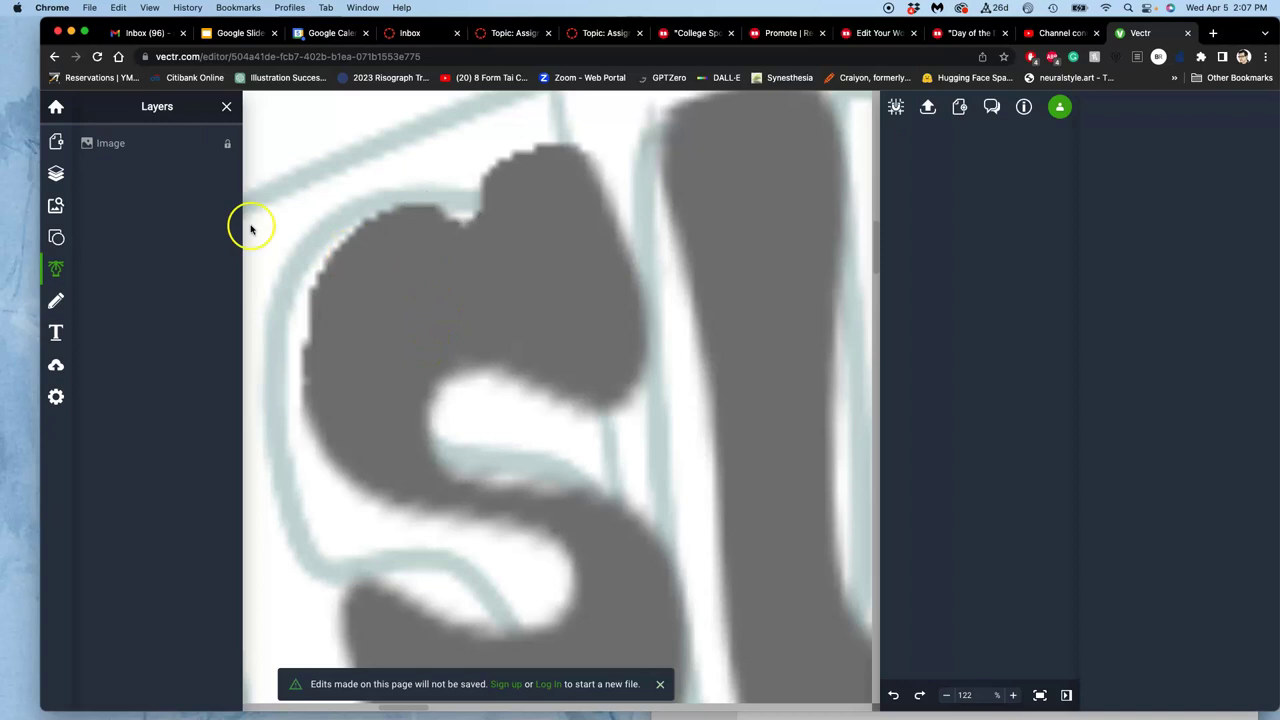
# - Trace the upper part of the S with the freehand pencil as a closed outline about 150 × 216 mm
pyautogui.click(57, 300)
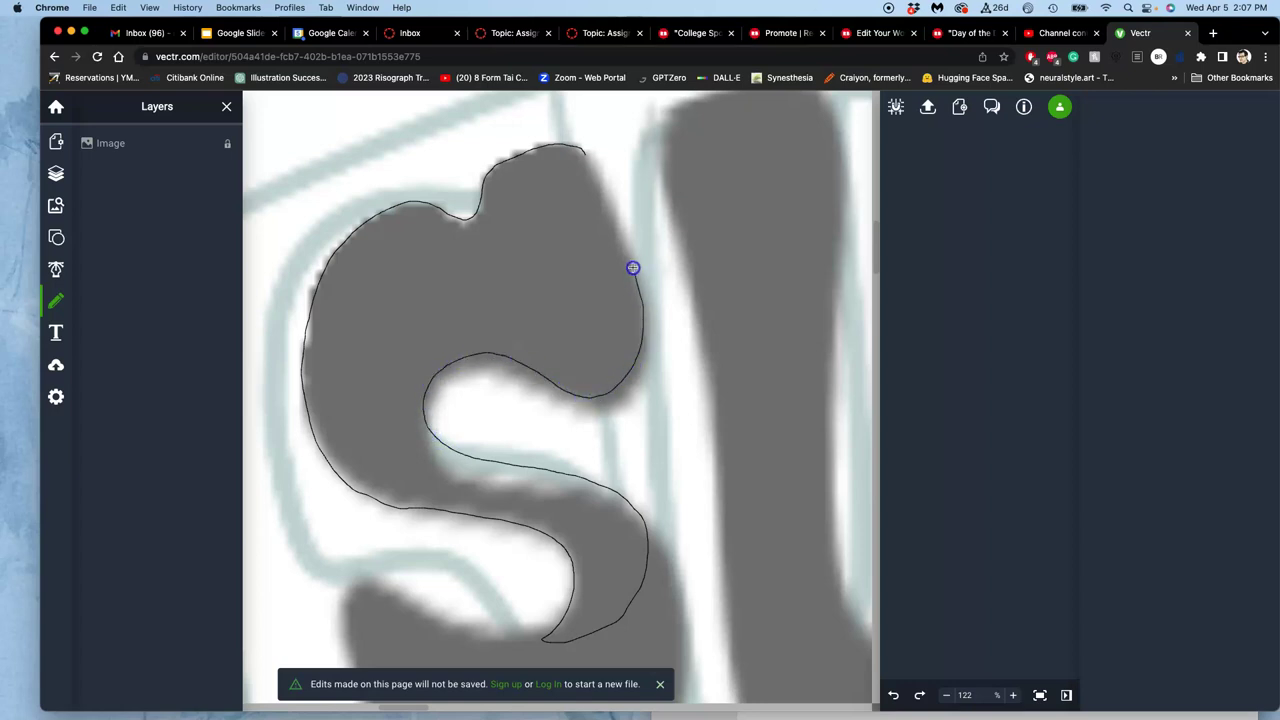
pyautogui.moveTo(586, 151); pyautogui.dragTo(586, 152)
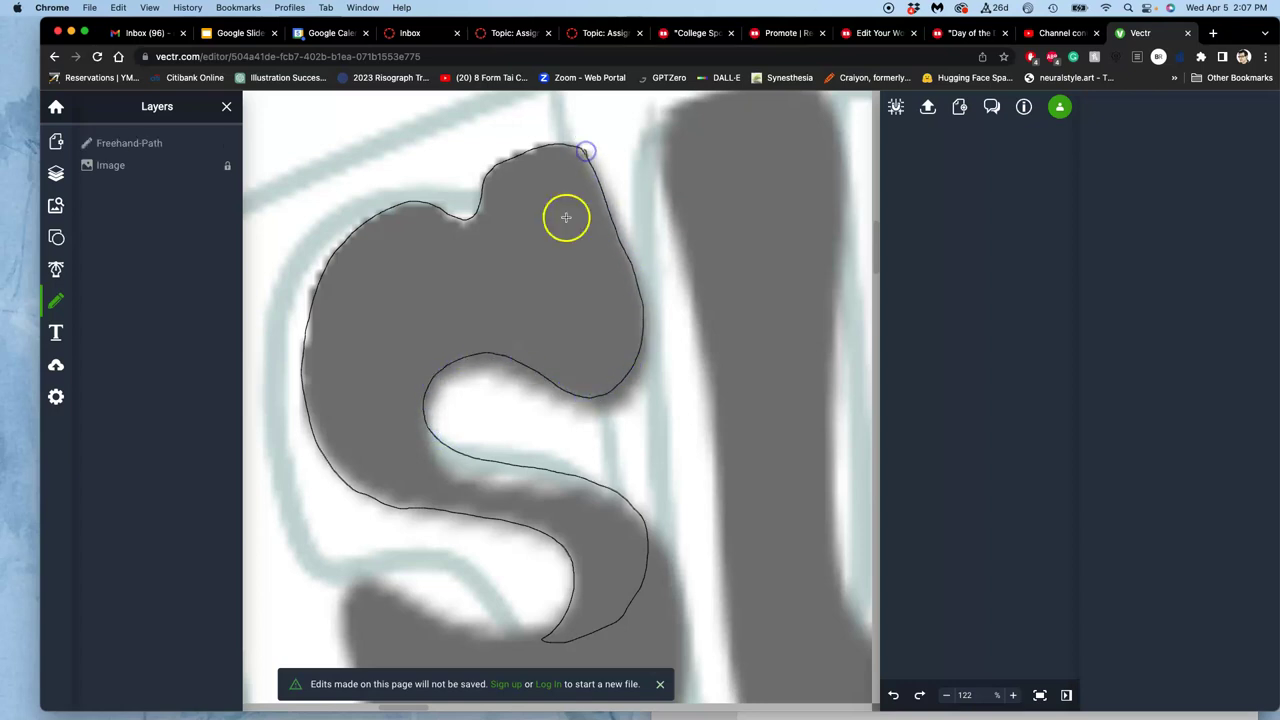
pyautogui.scroll(10, 602, 161)
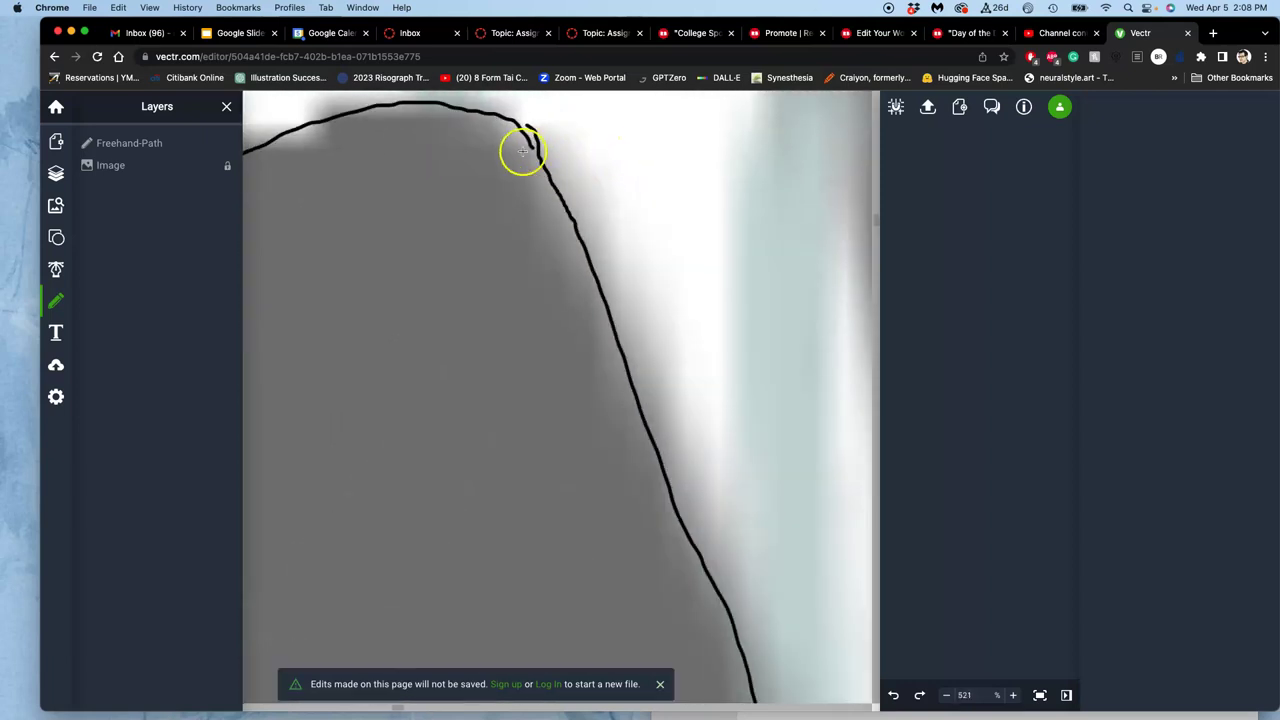
pyautogui.click(57, 270)
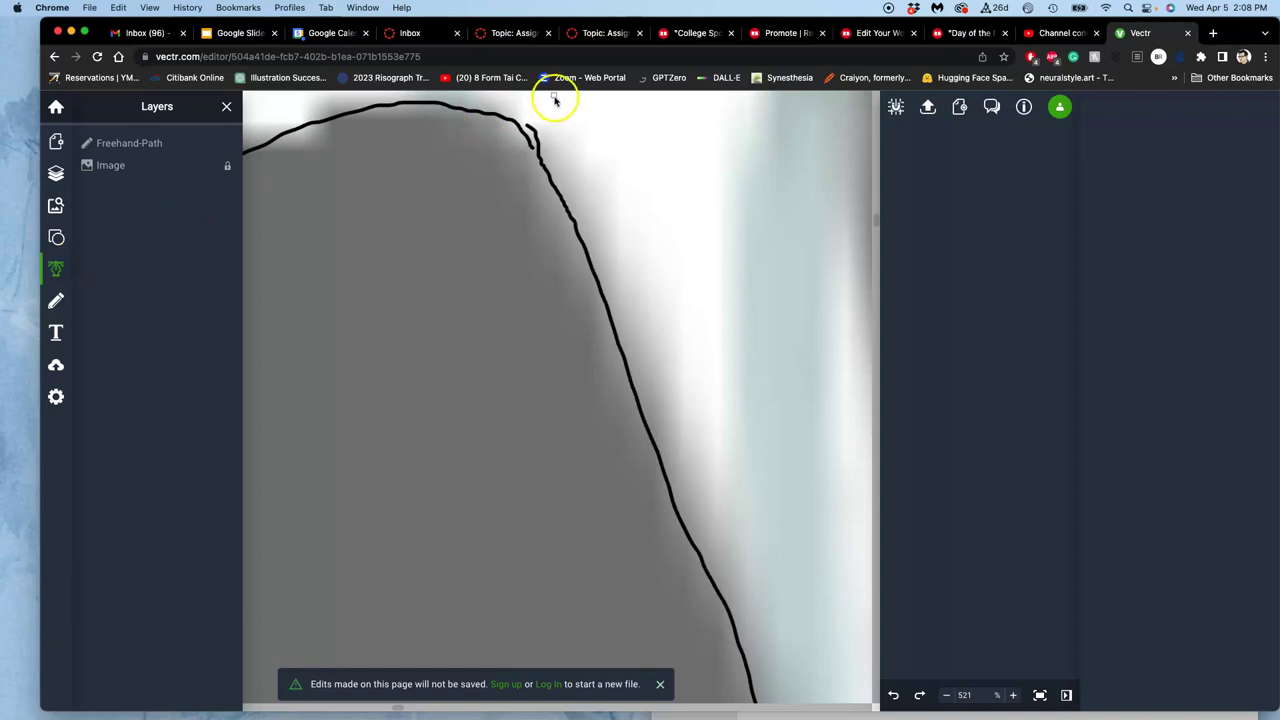
pyautogui.click(53, 112)
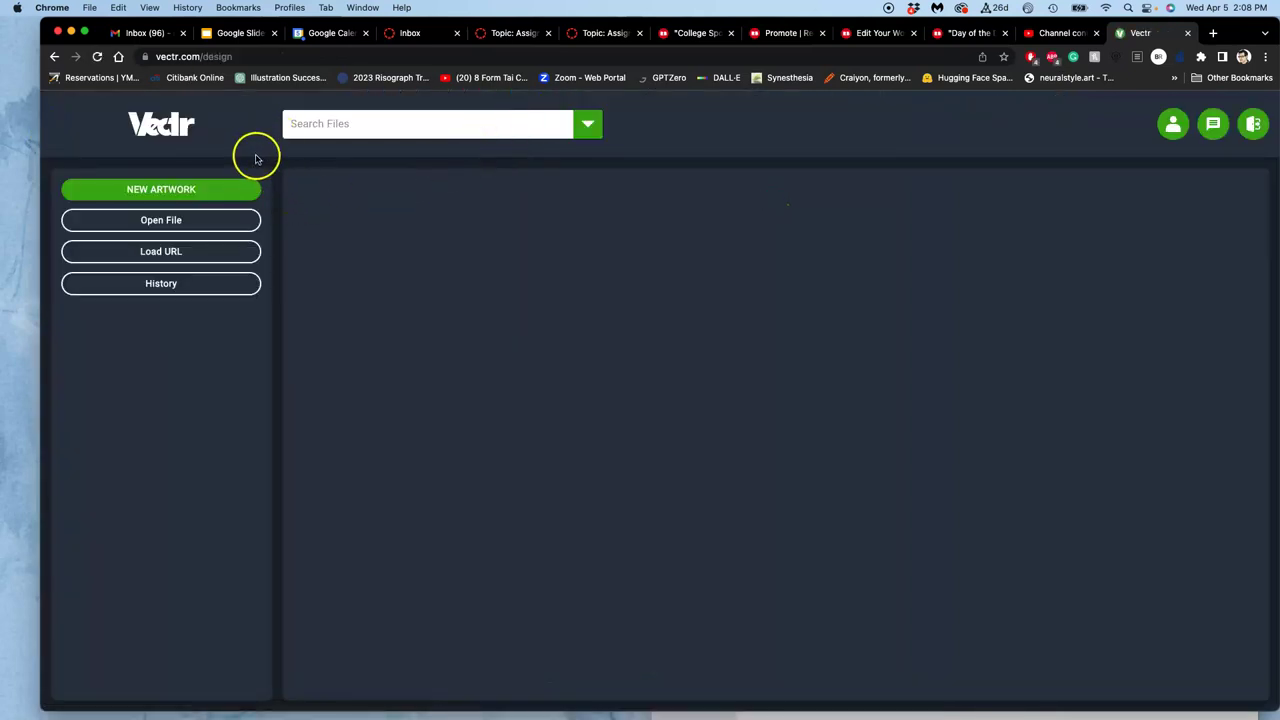
pyautogui.click(54, 56)
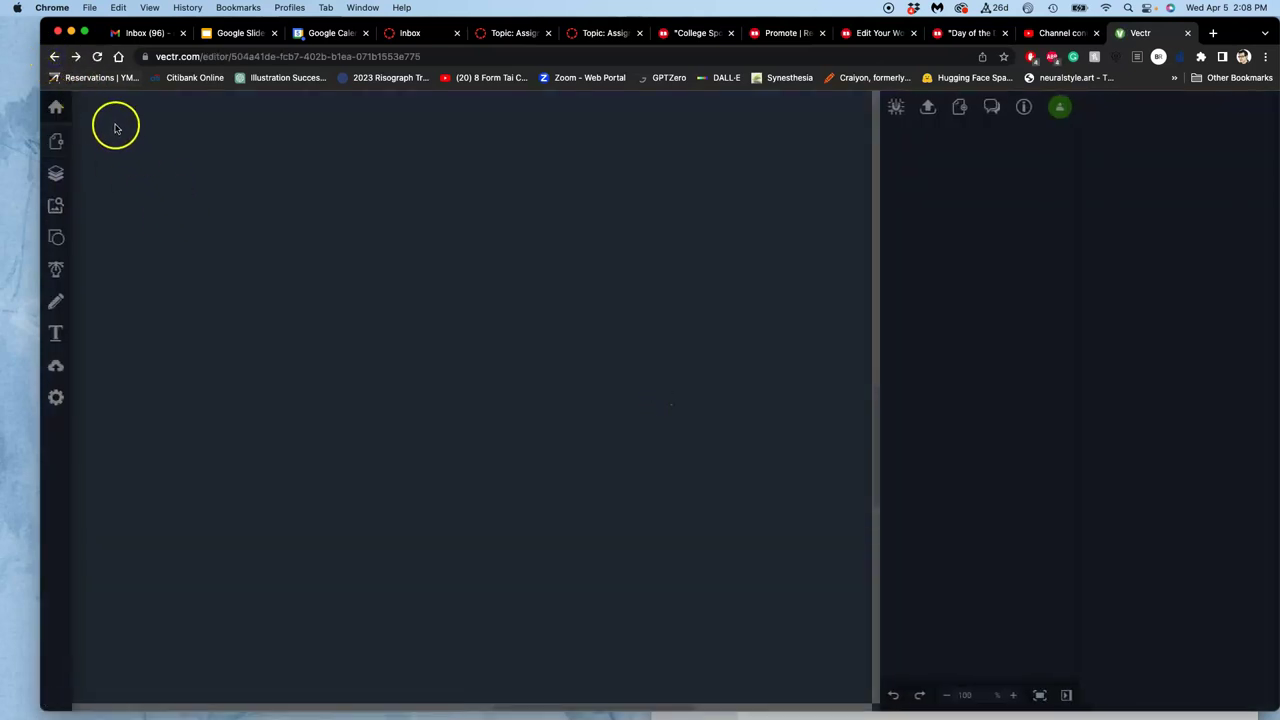
# - Show the layer list with the freehand S path selected, and dismiss the unsaved-edits notice
pyautogui.click(56, 143)
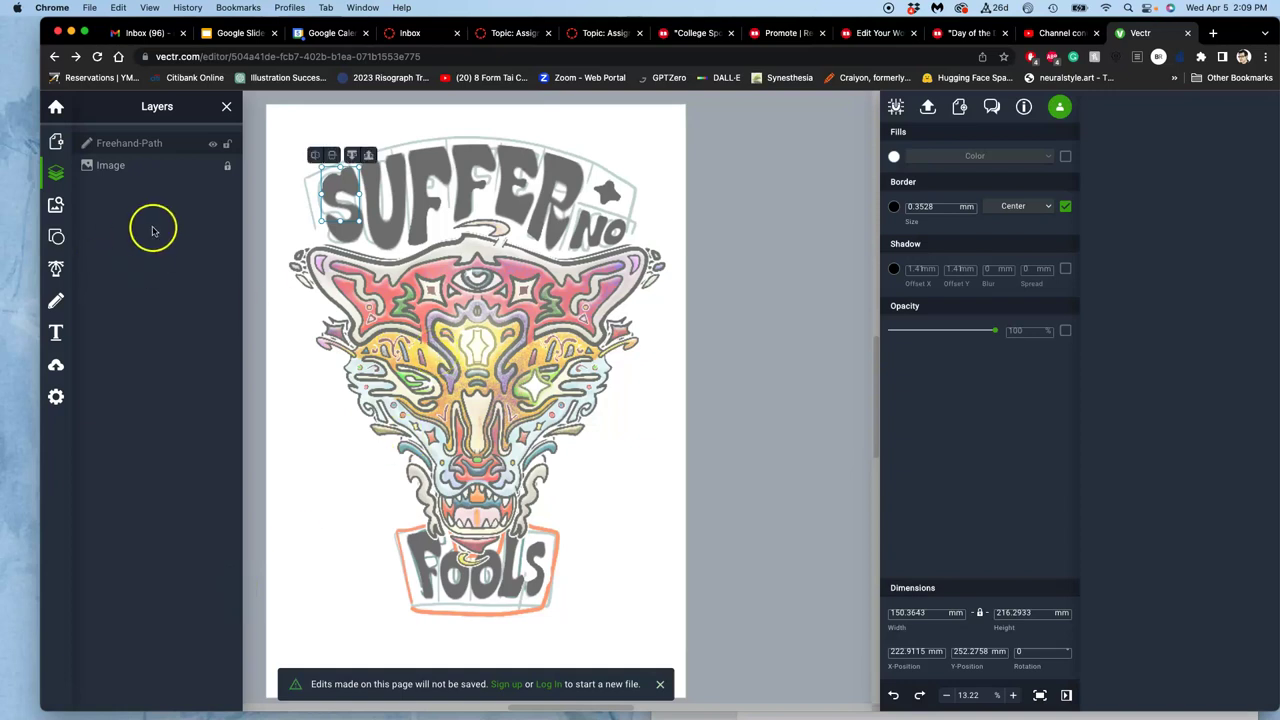
pyautogui.scroll(5, 287, 251)
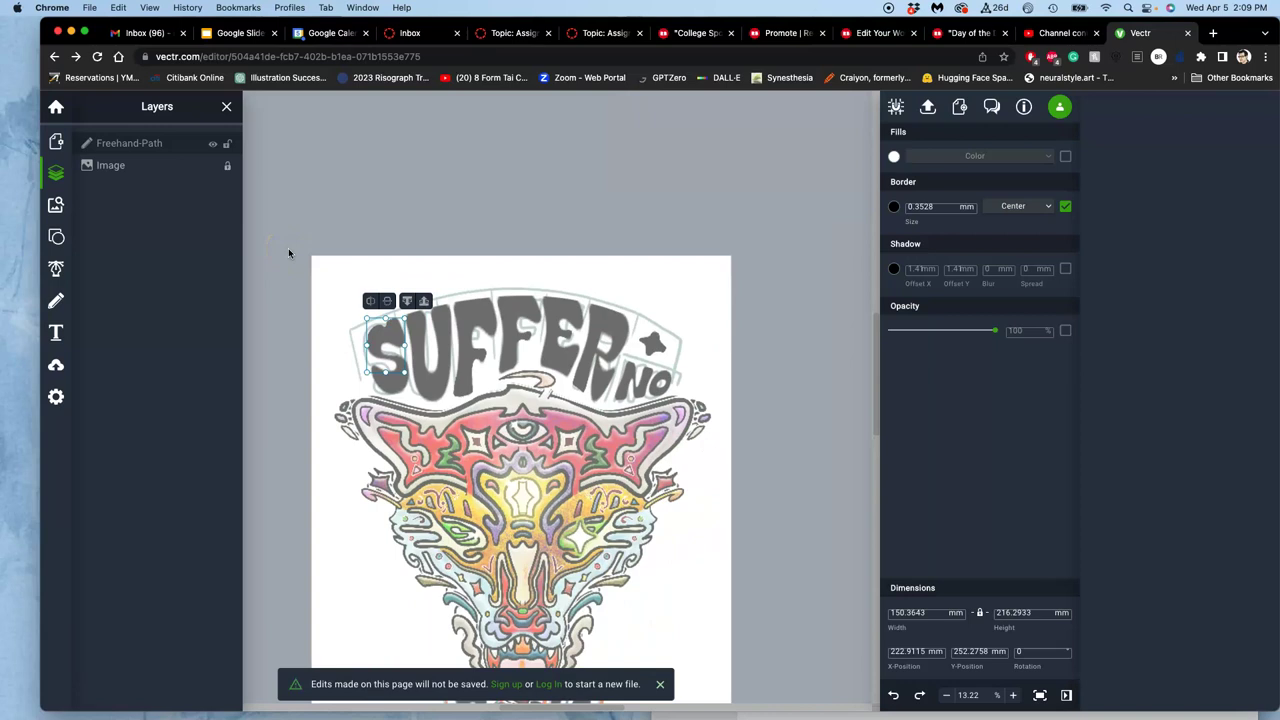
pyautogui.scroll(-1, 288, 252)
pyautogui.hscroll(-1, 288, 252)
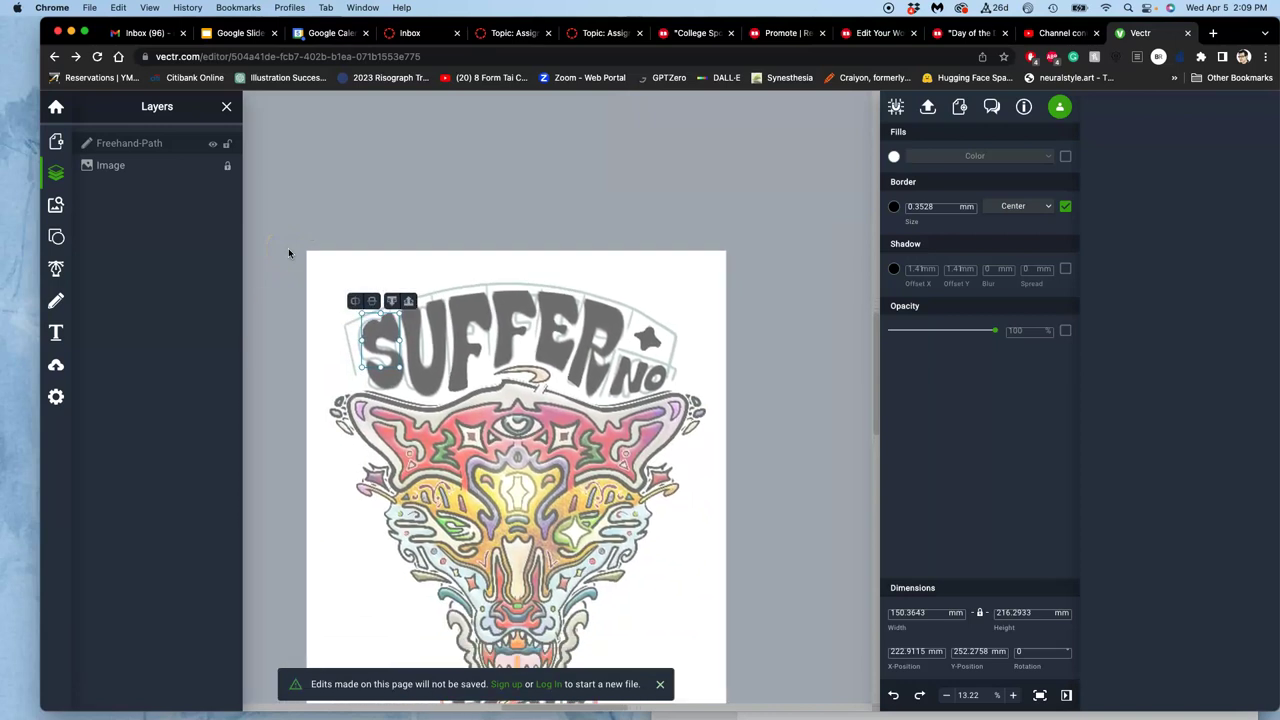
pyautogui.click(660, 684)
pyautogui.hscroll(-5, 566, 582)
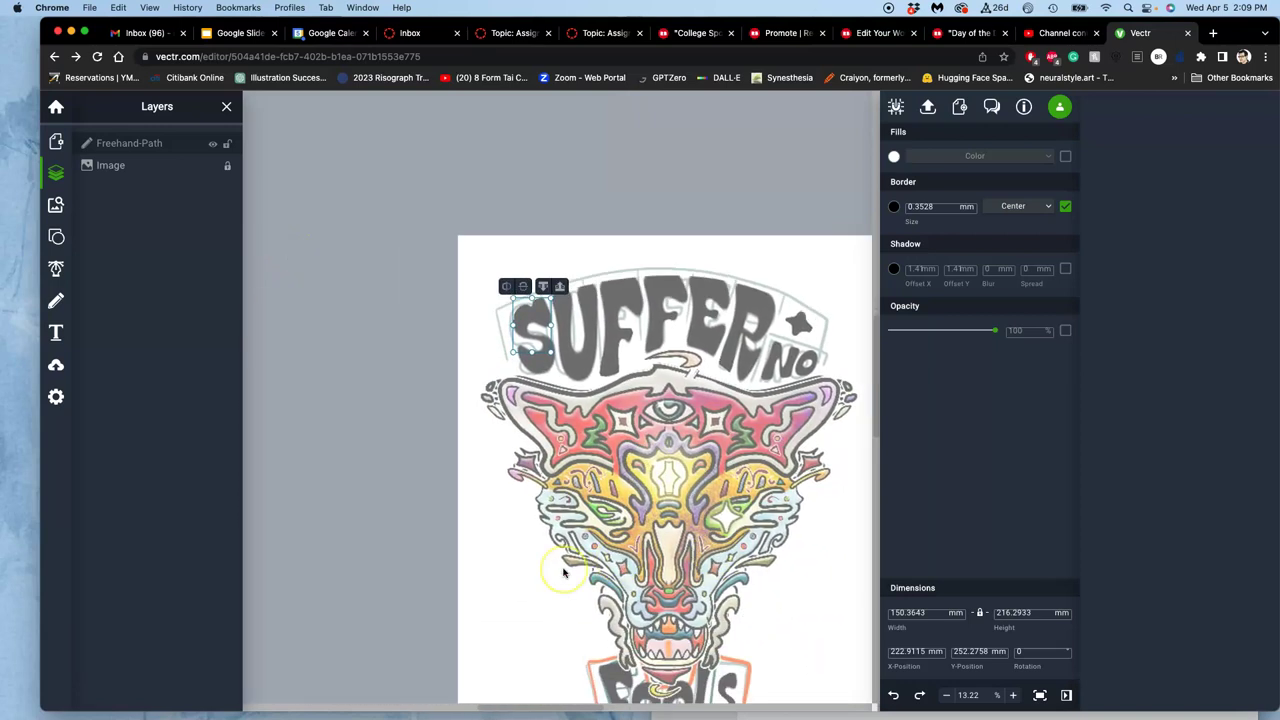
# - Fill the upper S path with black (#000000) and turn off its border
pyautogui.scroll(5, 563, 572)
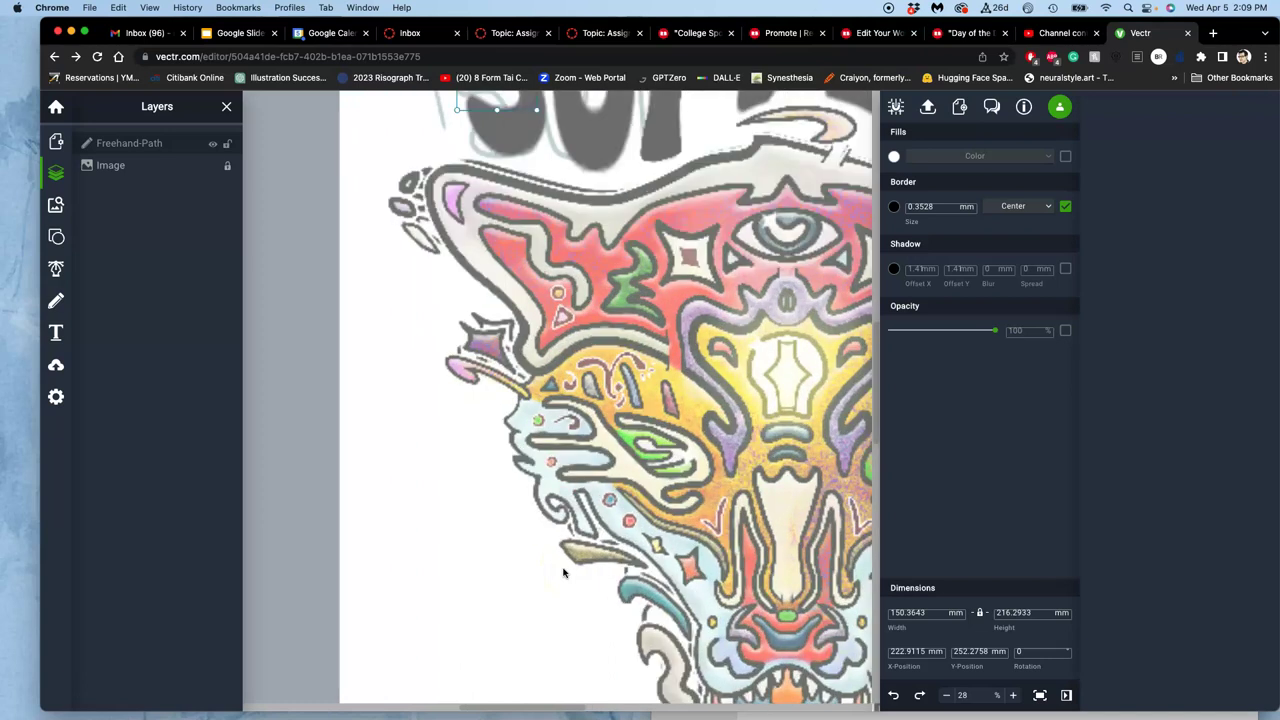
pyautogui.scroll(5, 457, 463)
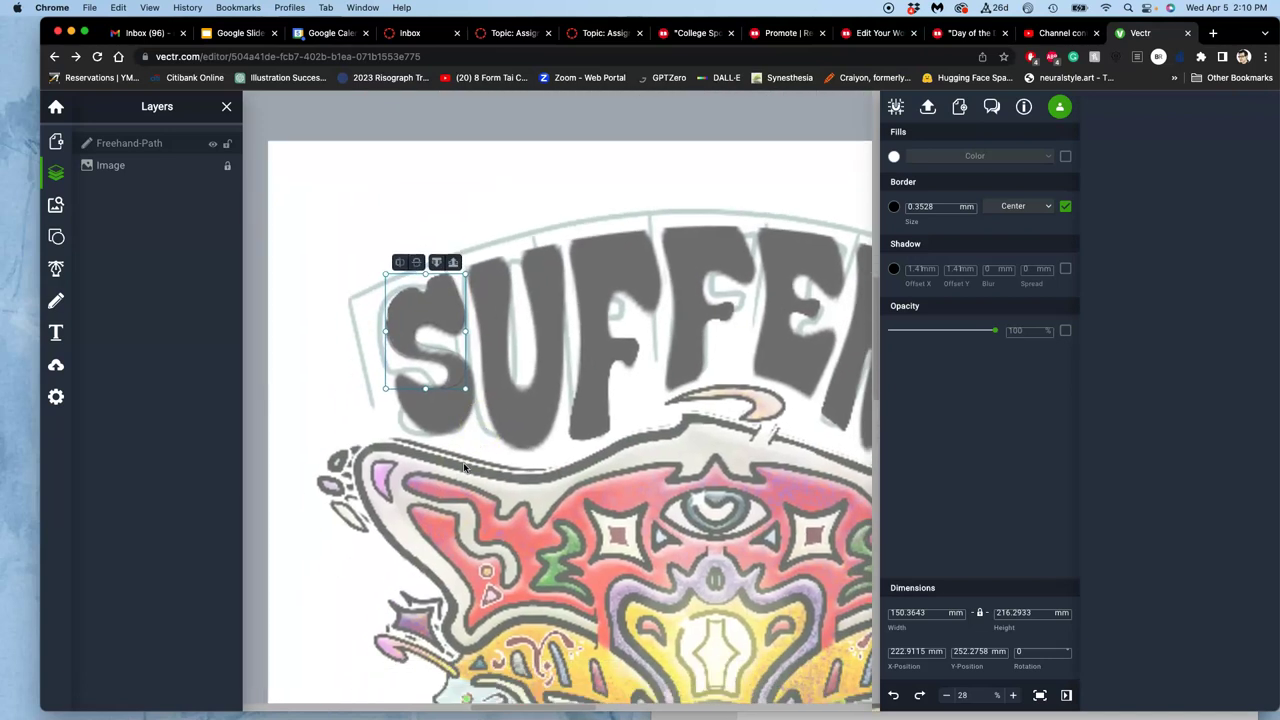
pyautogui.scroll(-3, 463, 467)
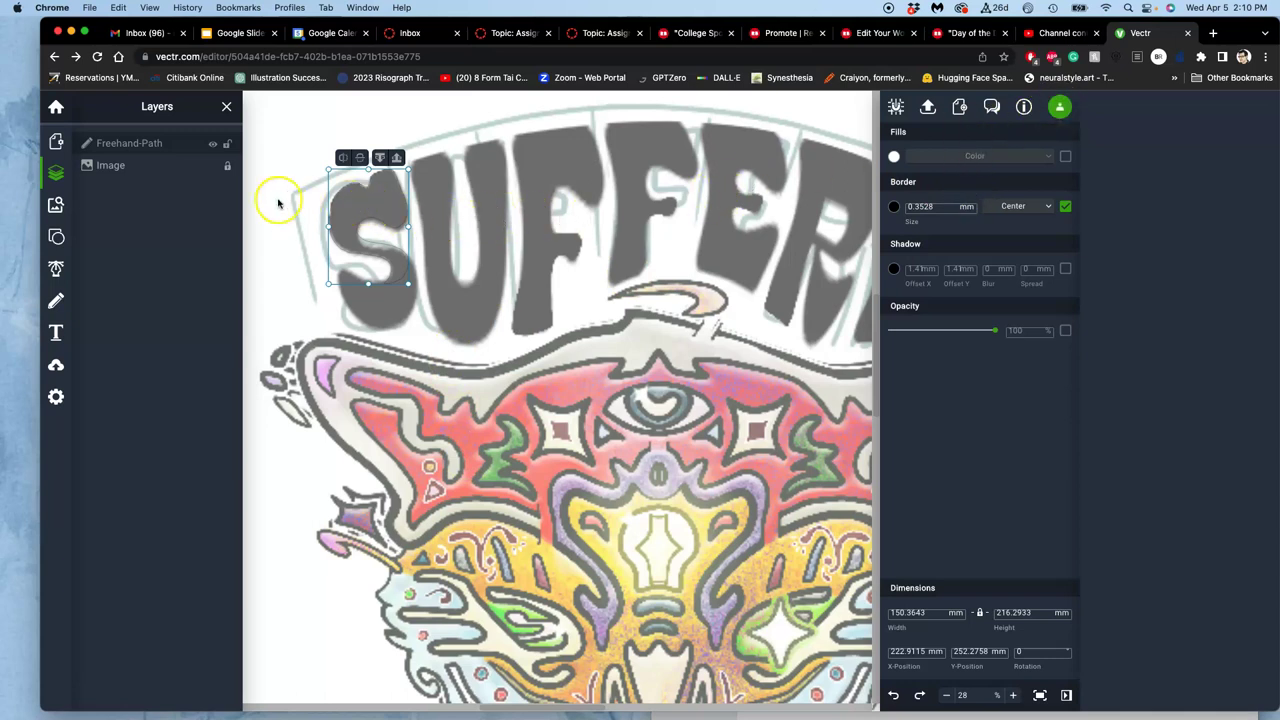
pyautogui.scroll(10, 323, 224)
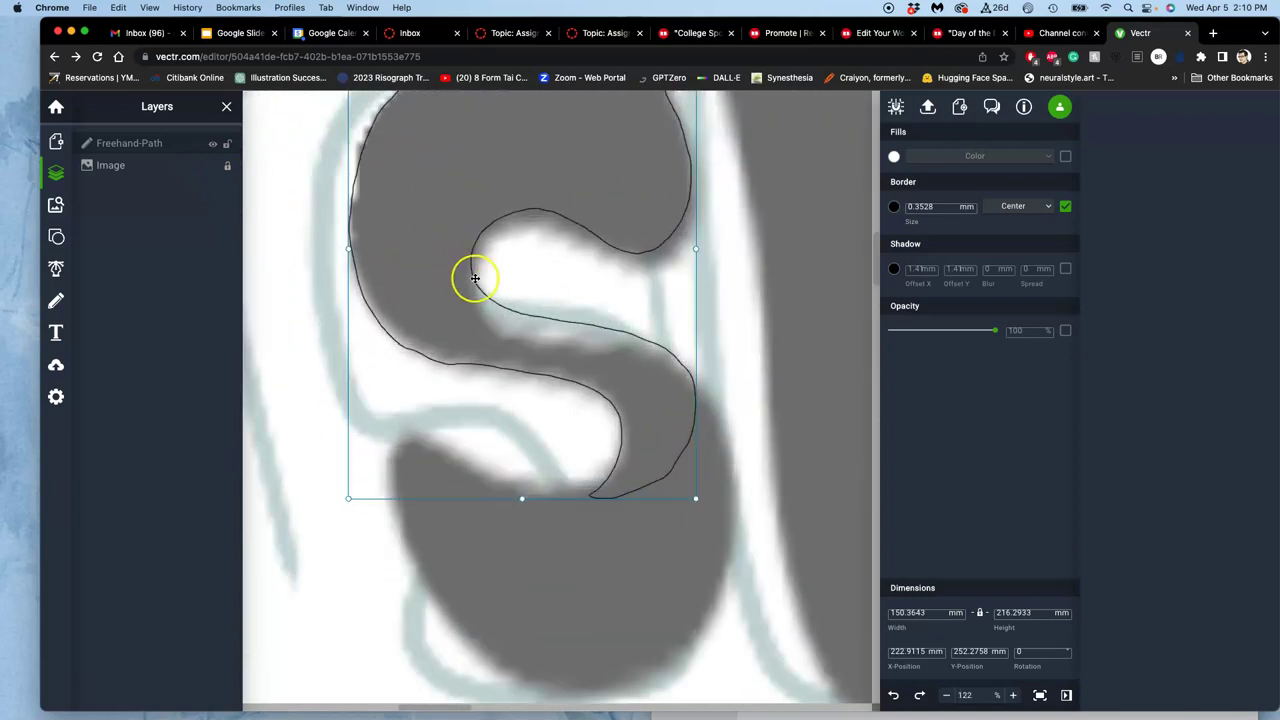
pyautogui.scroll(3, 474, 277)
pyautogui.hscroll(3, 474, 277)
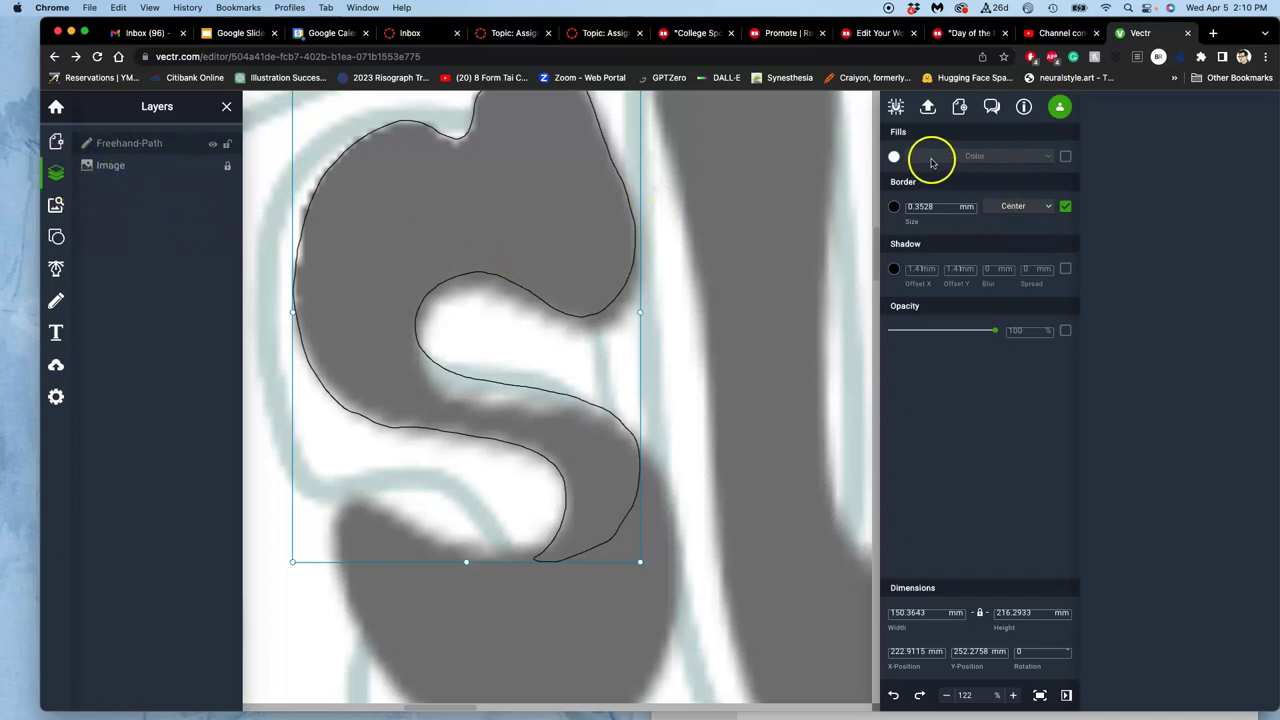
pyautogui.click(1066, 156)
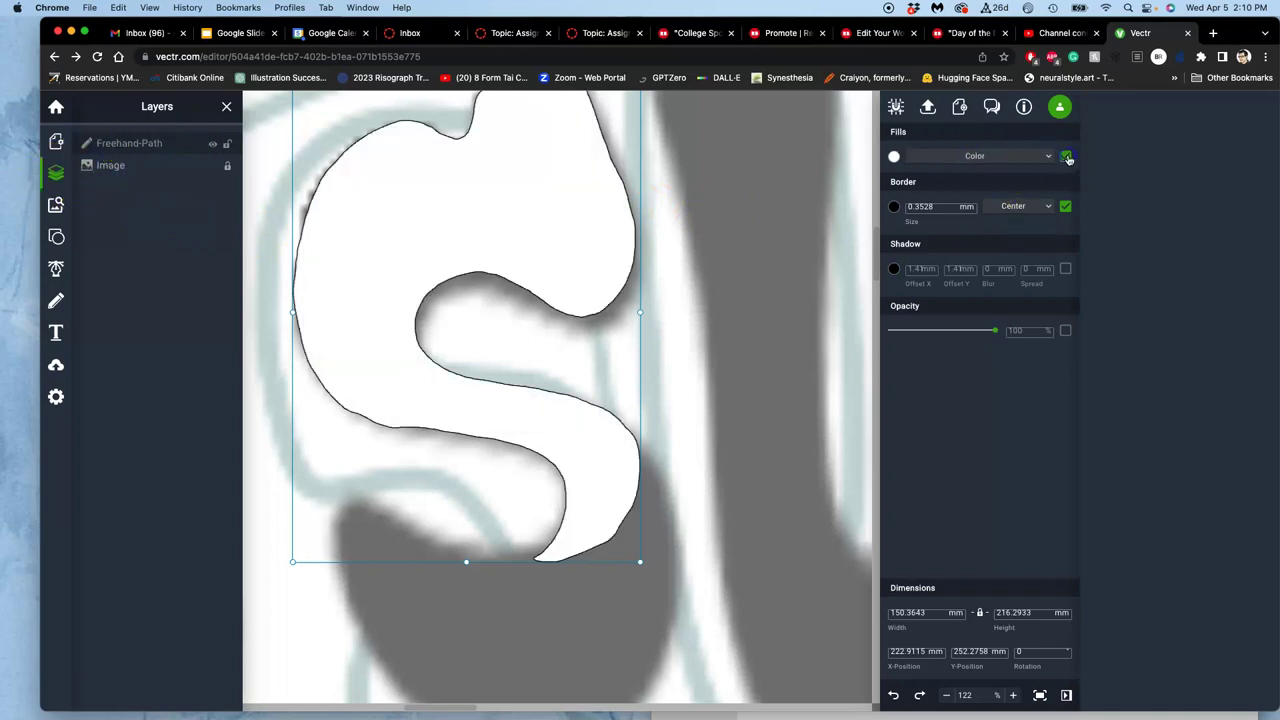
pyautogui.click(977, 157)
pyautogui.click(894, 156)
pyautogui.click(893, 156)
pyautogui.click(853, 284)
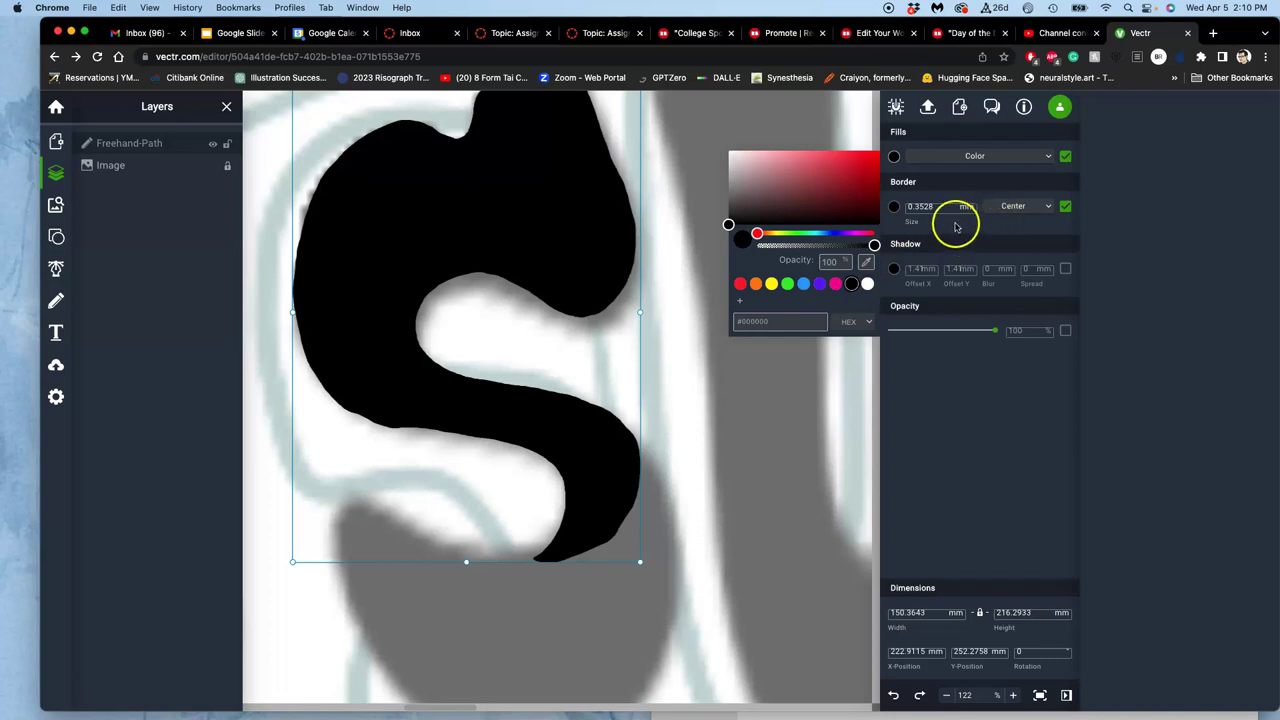
pyautogui.click(1065, 207)
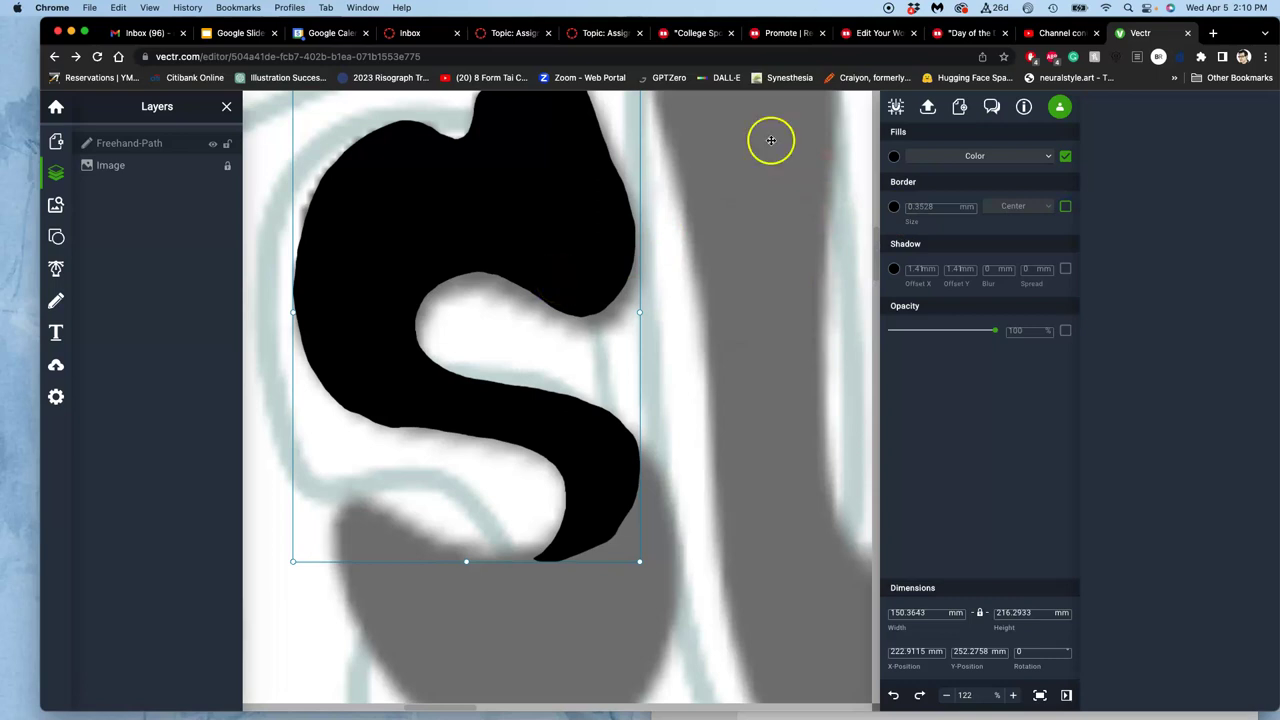
# - Trace the lower bowl of the S as a freehand path about 145 × 129 mm and fill it with black (#000000)
pyautogui.click(59, 301)
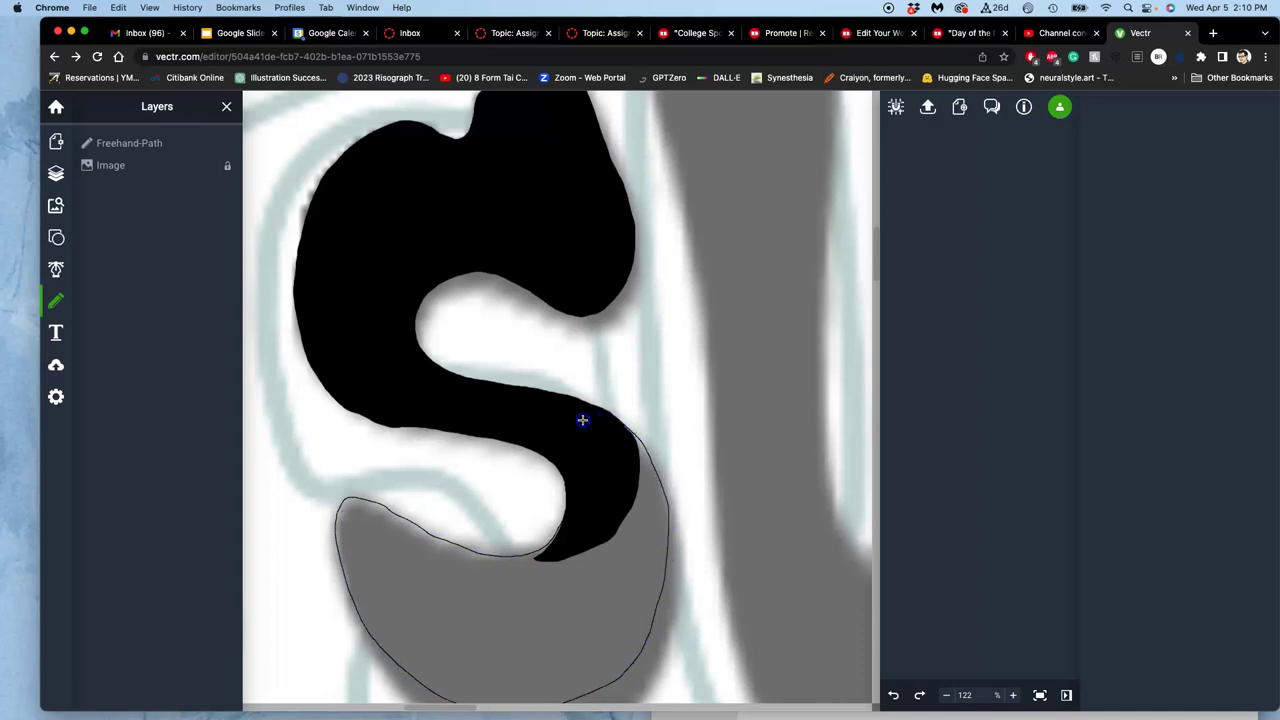
pyautogui.moveTo(565, 449); pyautogui.dragTo(567, 452)
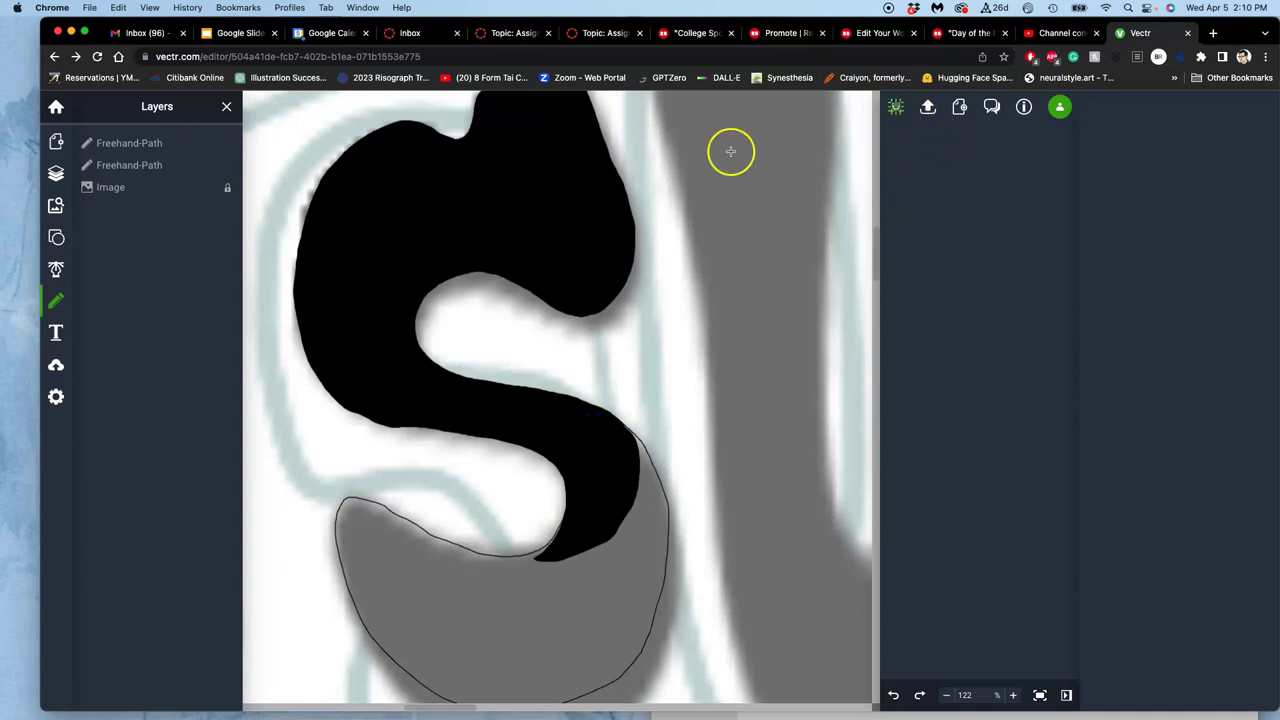
pyautogui.click(118, 147)
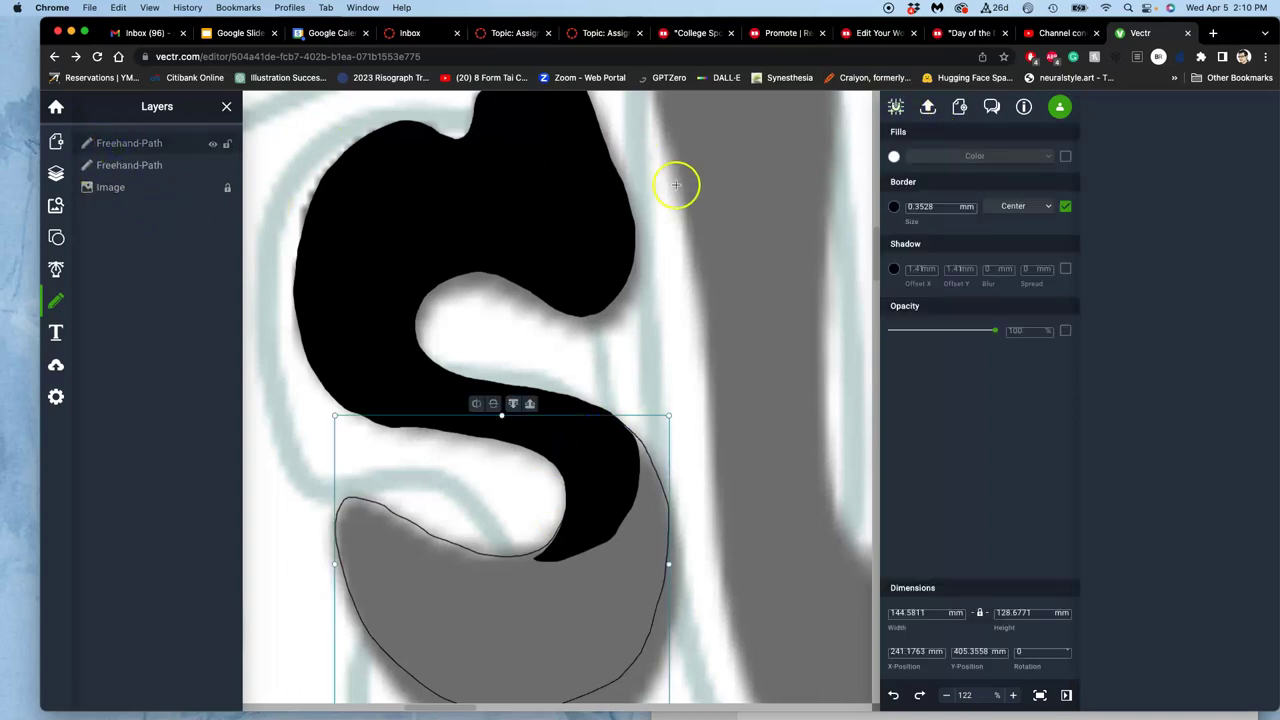
pyautogui.click(1063, 157)
pyautogui.click(894, 157)
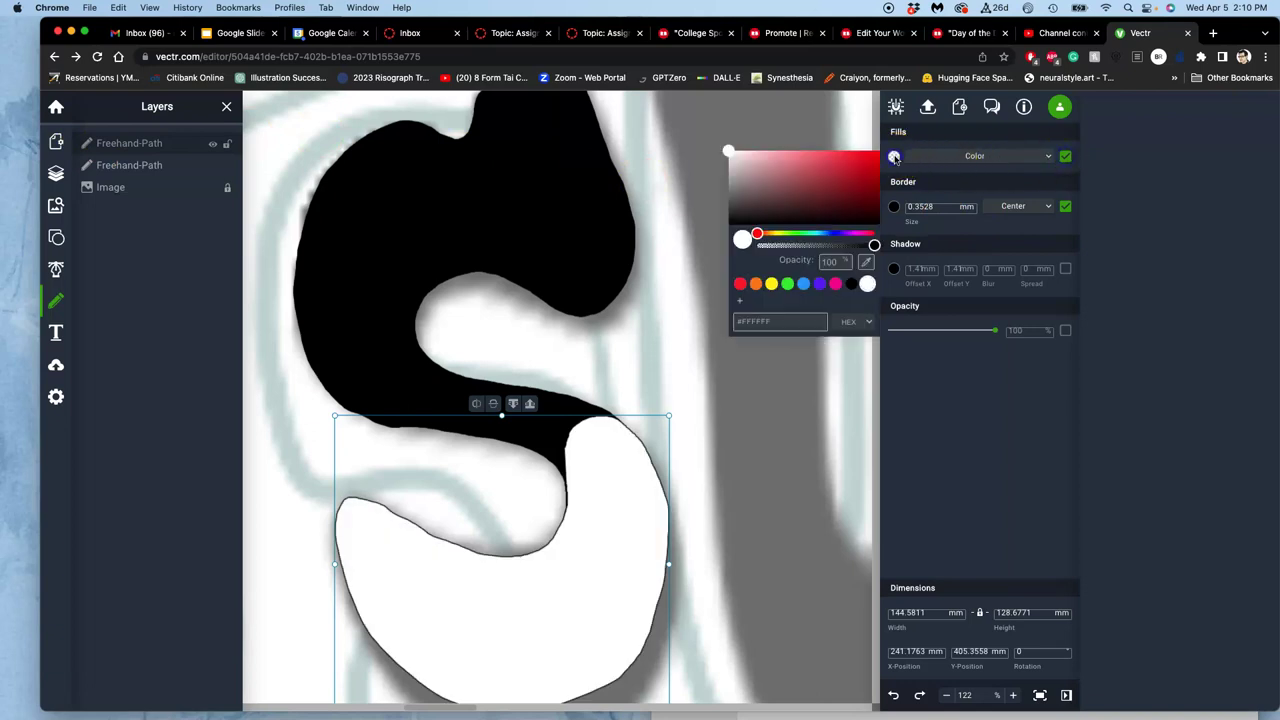
pyautogui.click(851, 284)
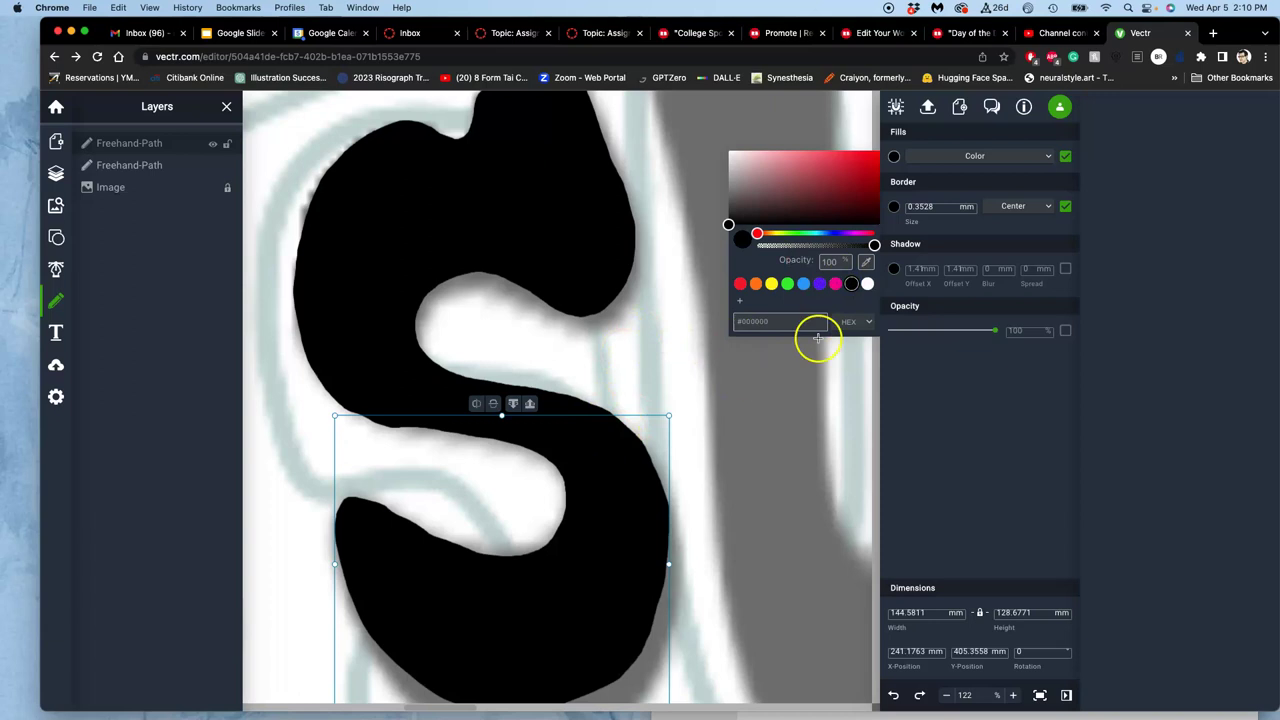
# - Turn off the border of the lower S path and undo the two stray freehand marks
pyautogui.click(1065, 207)
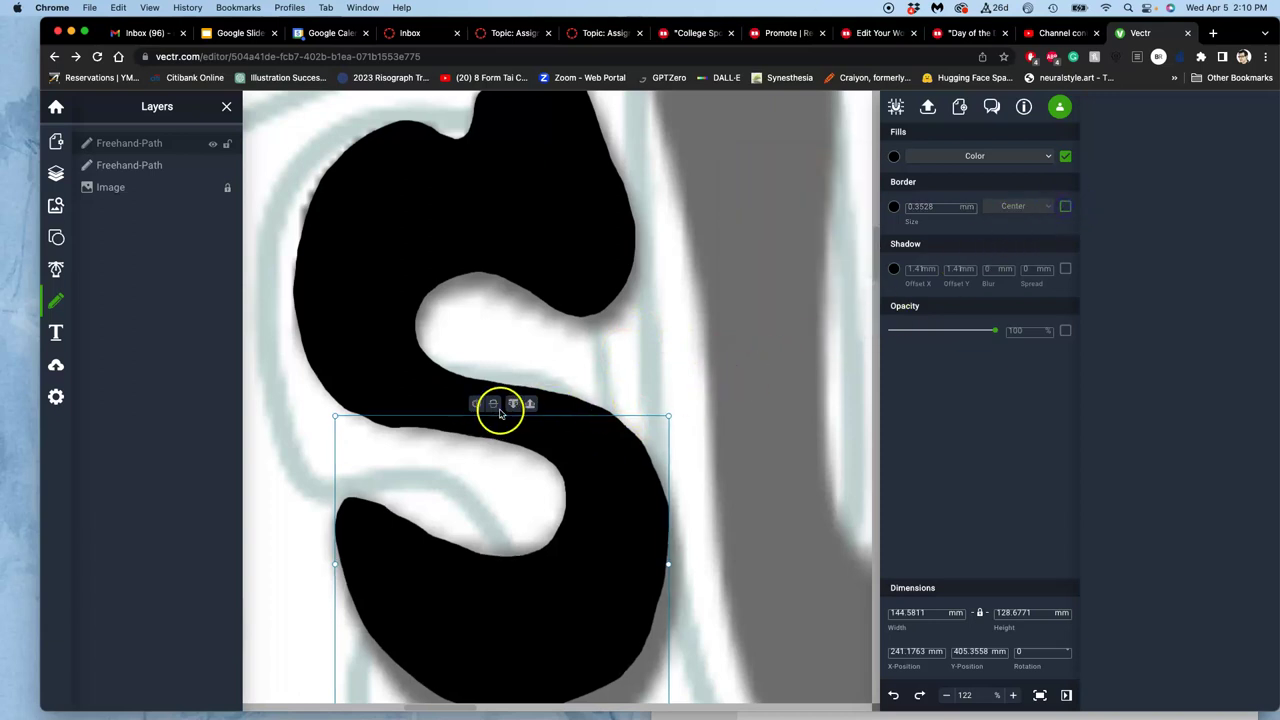
pyautogui.click(420, 373)
pyautogui.click(348, 291)
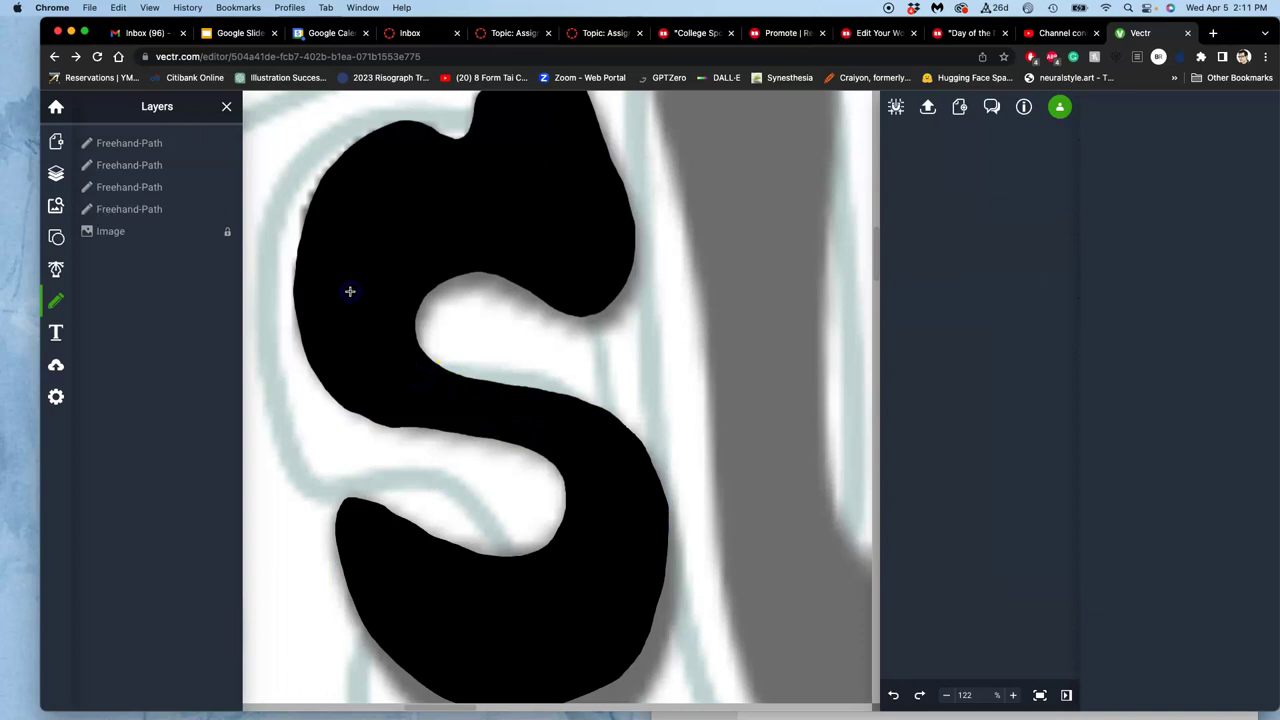
pyautogui.press('super+z')
pyautogui.press('super+z')
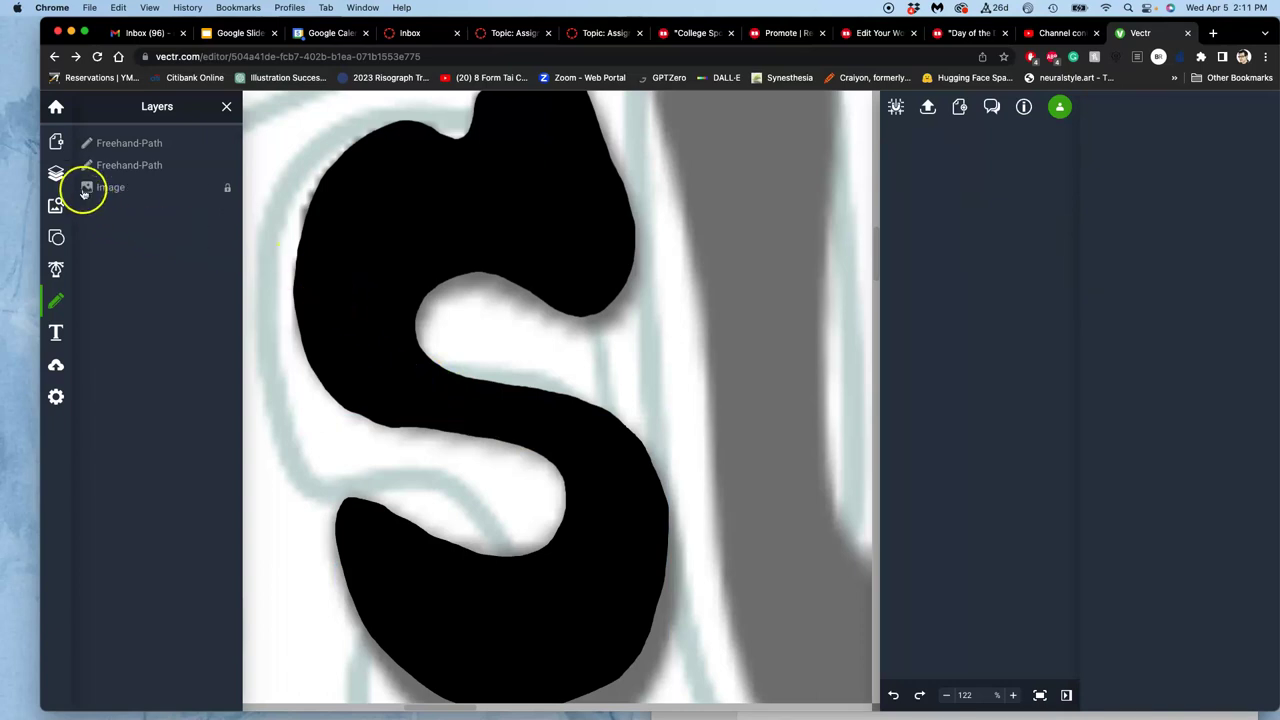
# - Select the upper and lower S paths together and unite them into a single shape
pyautogui.click(56, 141)
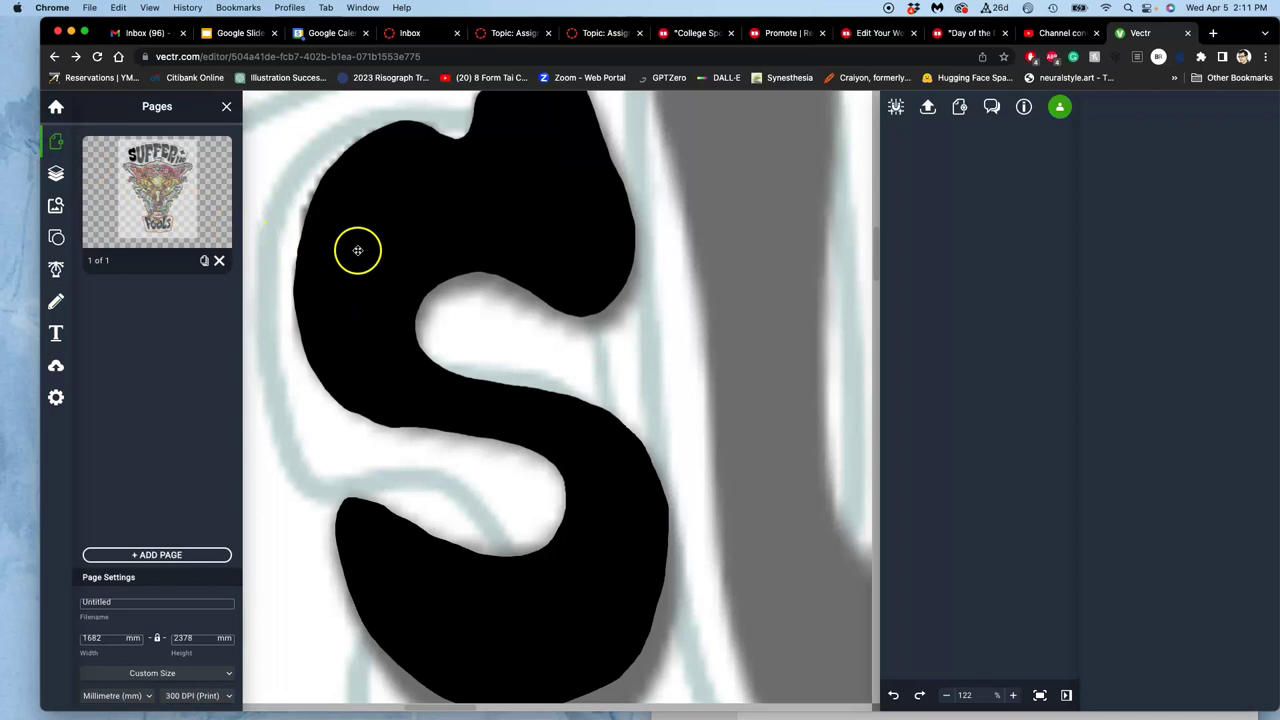
pyautogui.click(356, 252)
pyautogui.keyDown('shift'); pyautogui.click(551, 595); pyautogui.keyUp('shift')
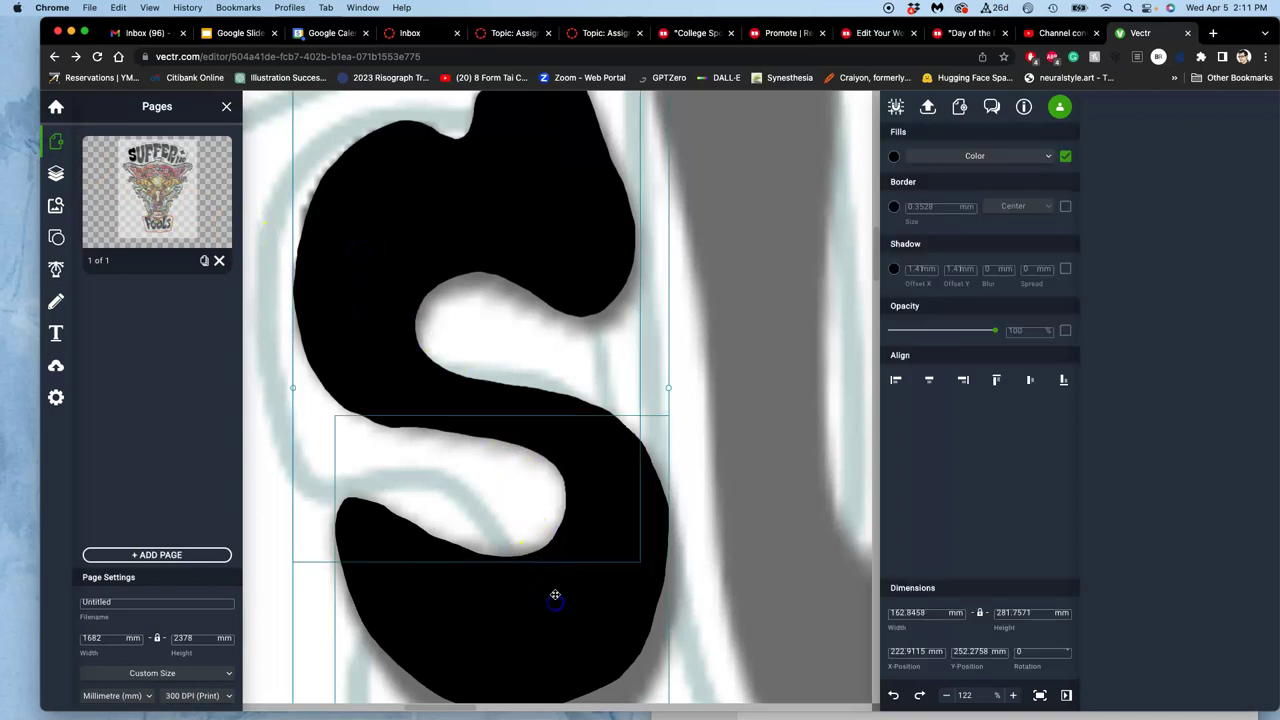
pyautogui.scroll(-5, 541, 416)
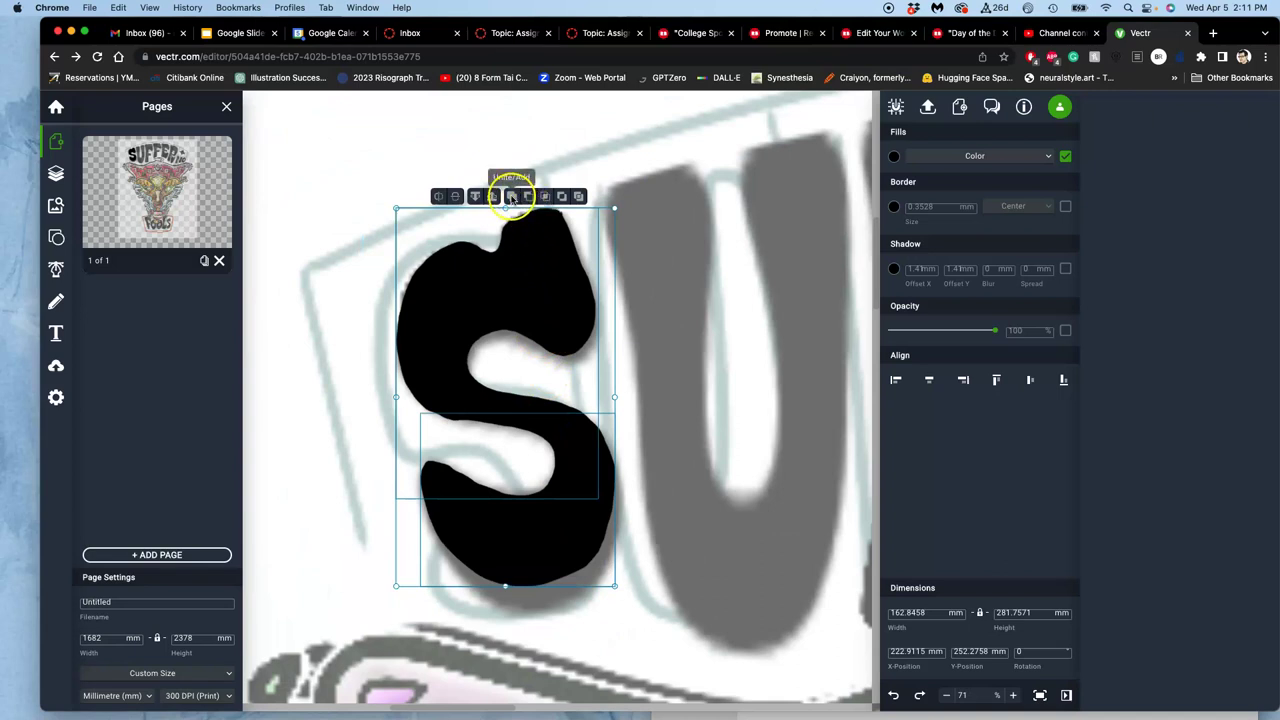
pyautogui.click(513, 197)
pyautogui.moveTo(503, 309)
pyautogui.mouseDown()
pyautogui.moveTo(497, 275)
pyautogui.moveTo(502, 308)
pyautogui.mouseUp()
pyautogui.click(563, 367)
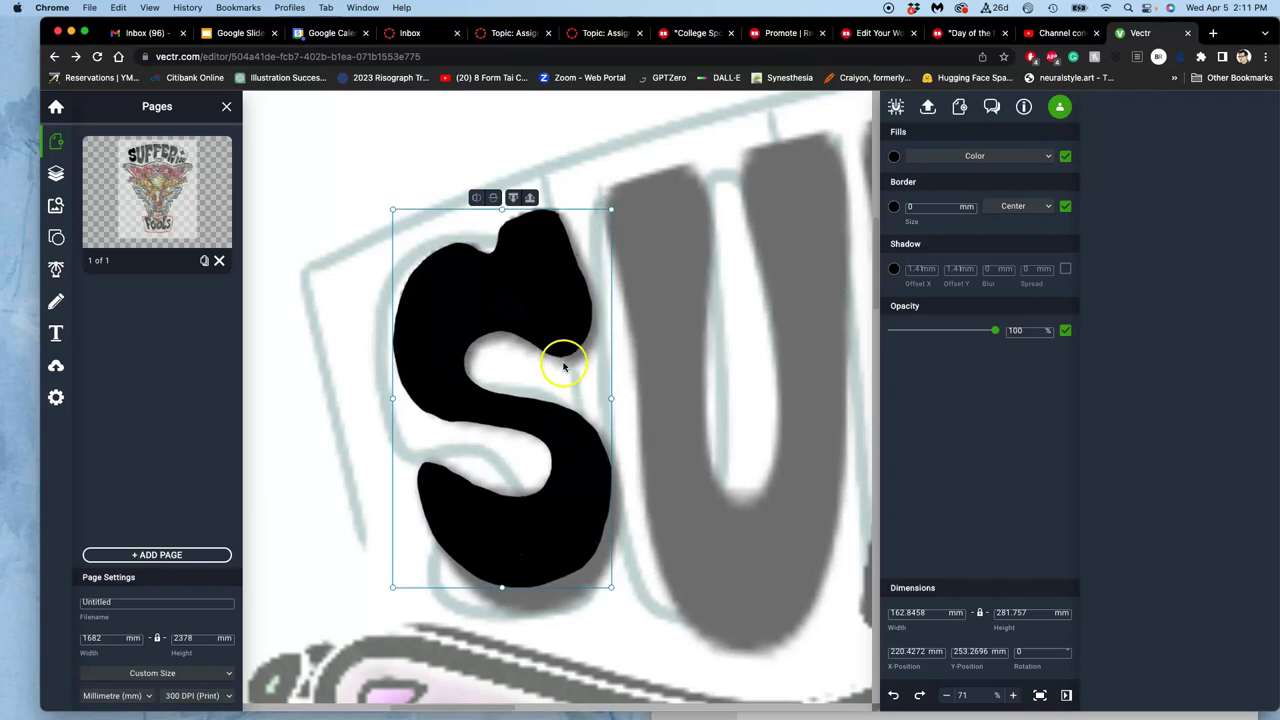
# - Examine the inner curves of the united S up close for smoothness and fit against the template
pyautogui.scroll(10, 584, 350)
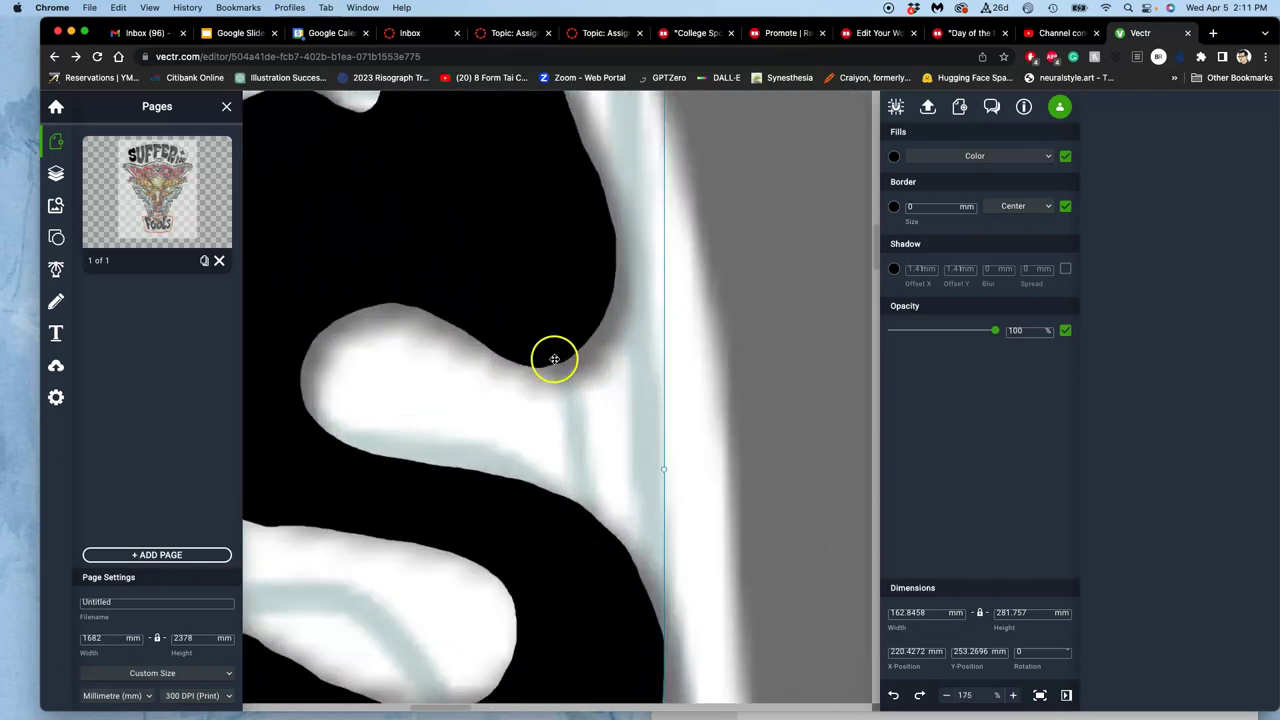
pyautogui.moveTo(449, 400); pyautogui.dragTo(543, 289)
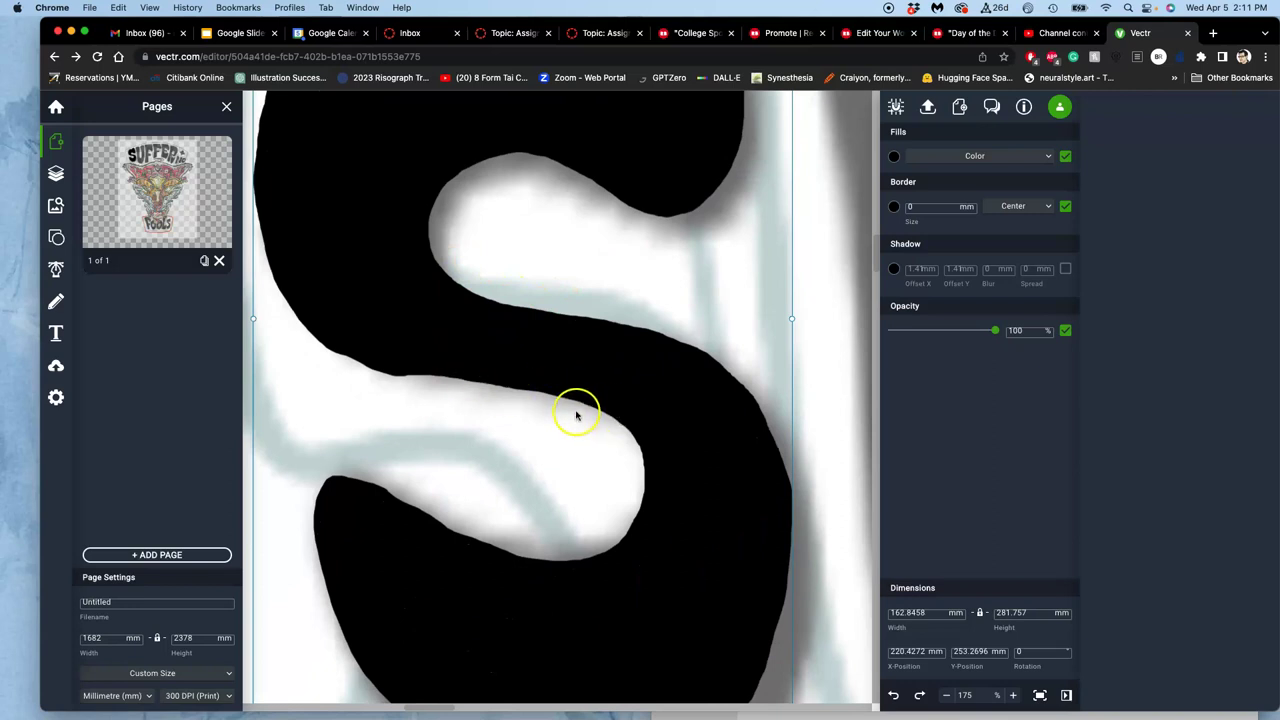
pyautogui.scroll(15, 585, 410)
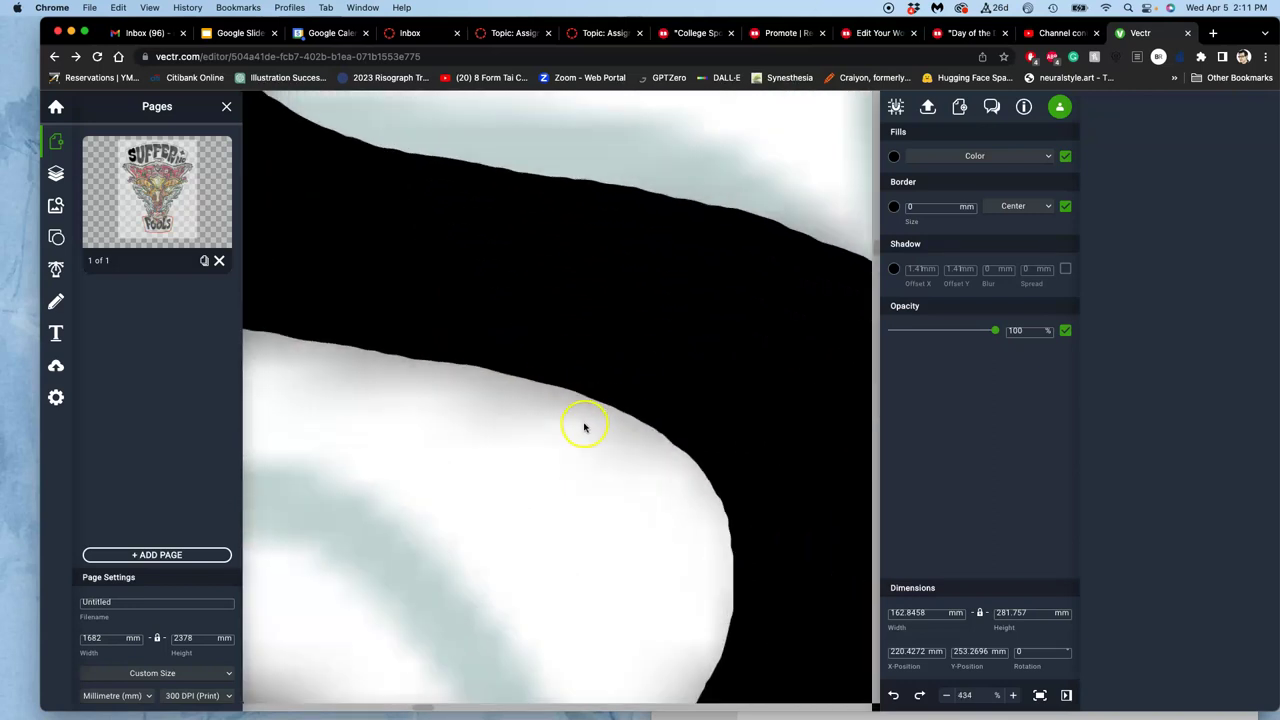
pyautogui.scroll(2, 583, 428)
pyautogui.scroll(-3, 580, 434)
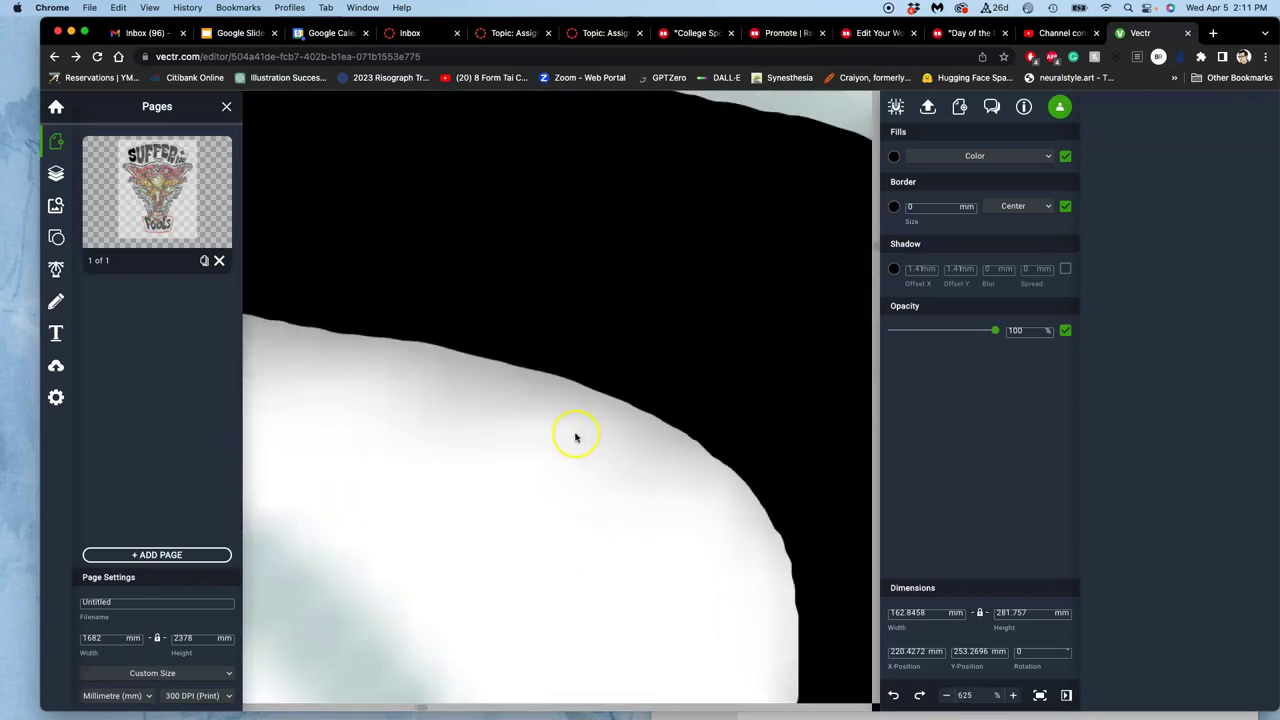
pyautogui.moveTo(563, 433); pyautogui.dragTo(843, 477)
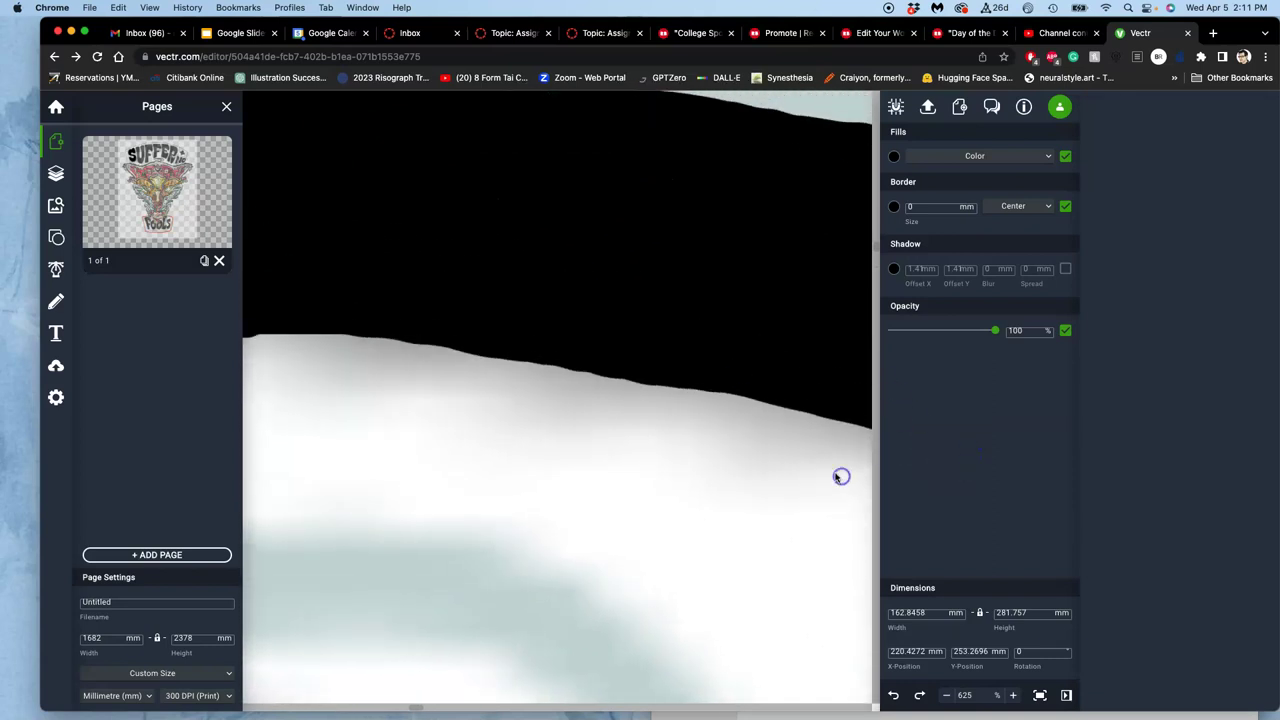
pyautogui.scroll(-5, 679, 376)
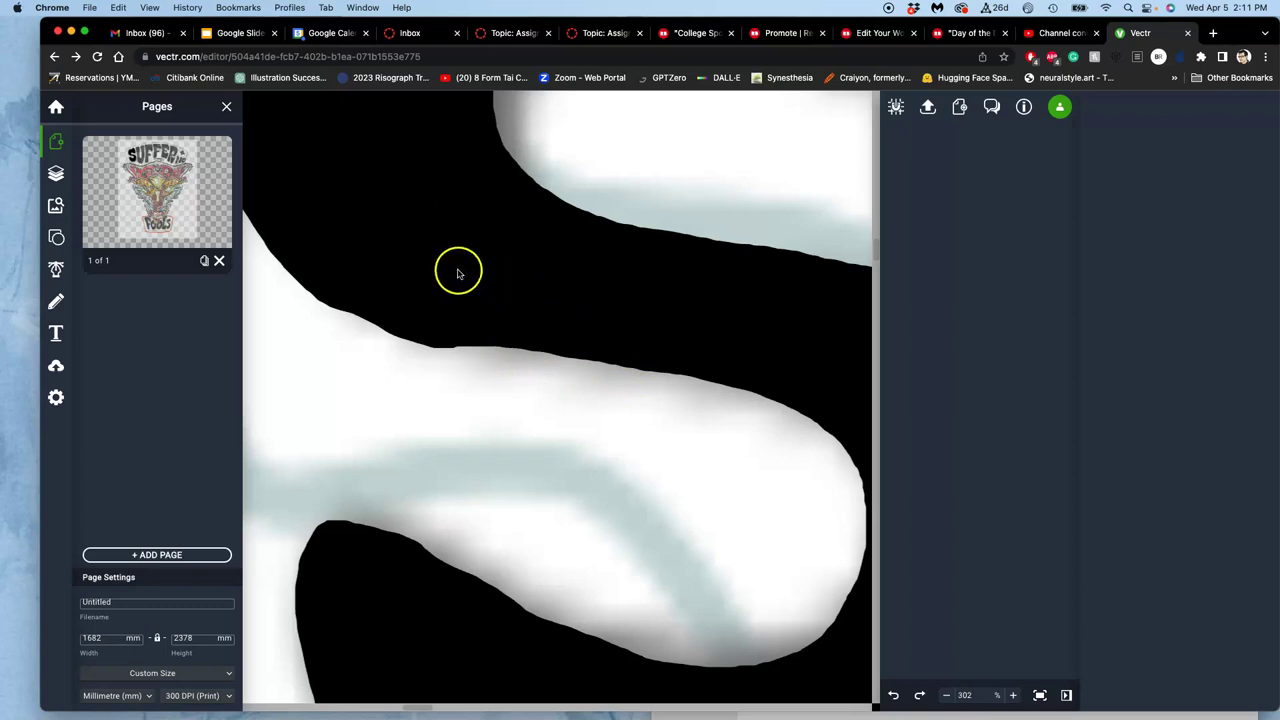
# - Close the current drawing's tab and load vectr.com in a new browser tab
pyautogui.click(227, 109)
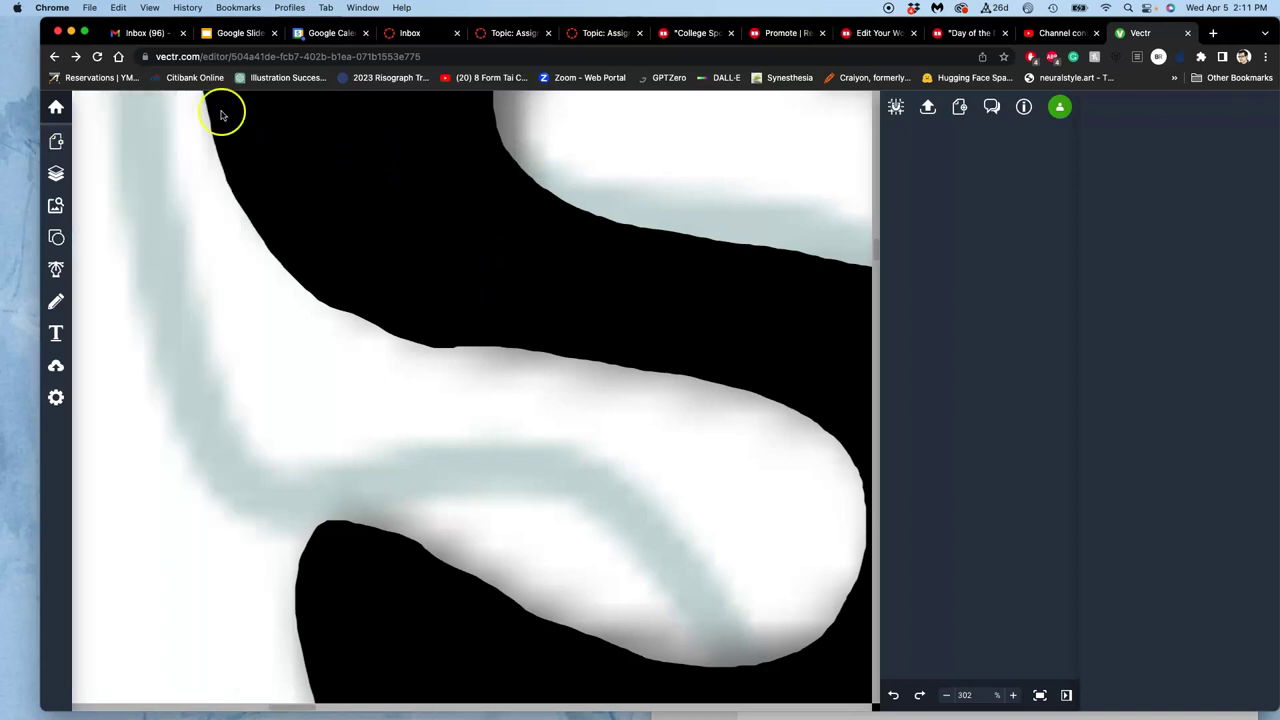
pyautogui.click(1187, 33)
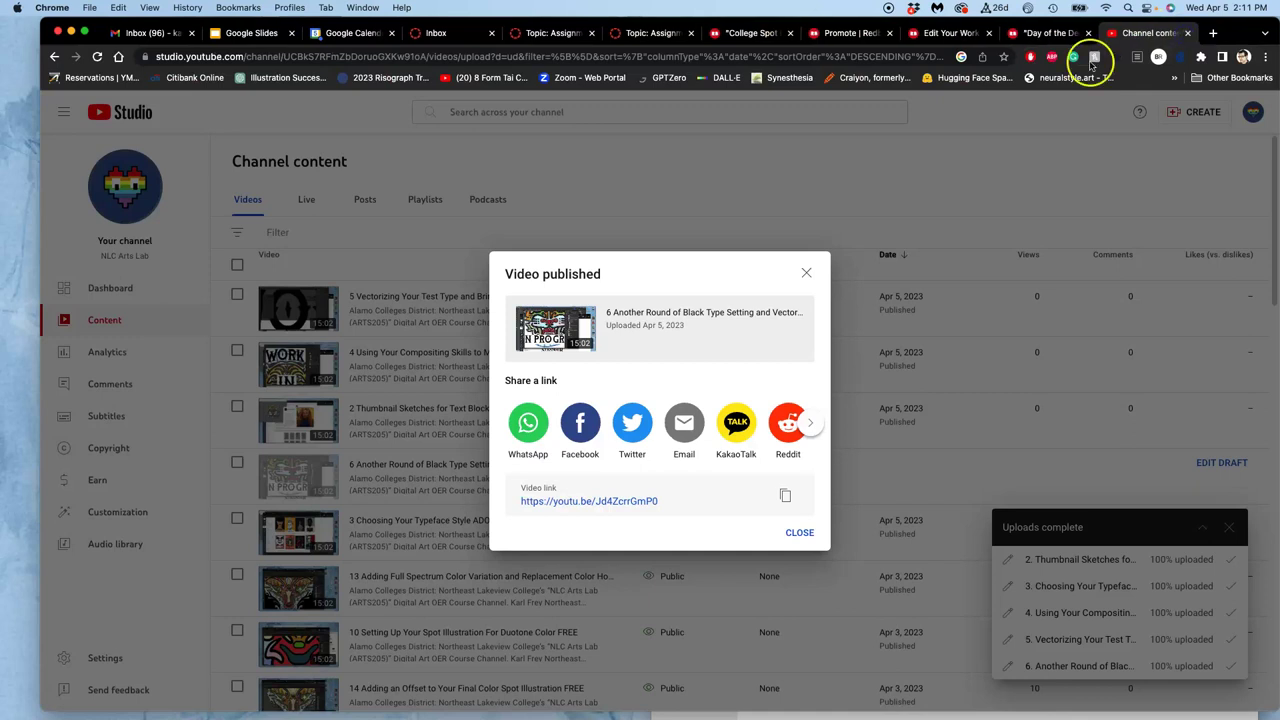
pyautogui.click(1213, 33)
pyautogui.write('vectr.com')
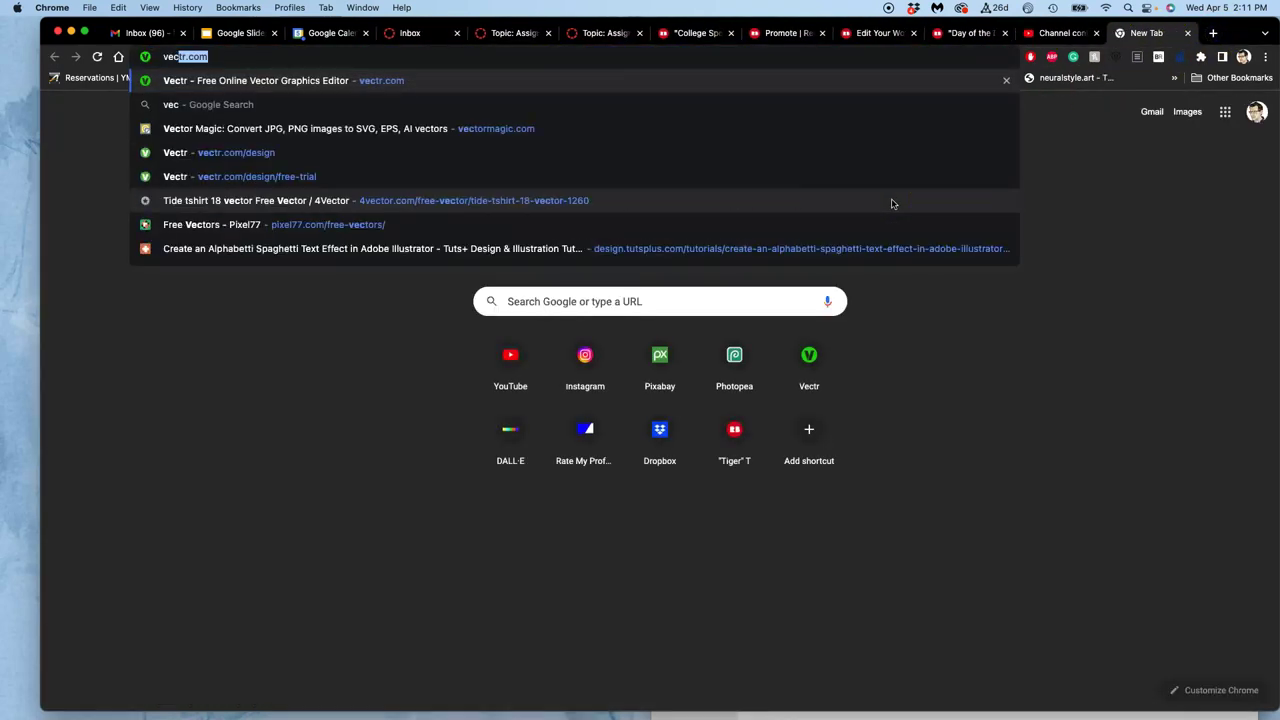
pyautogui.press('Return')
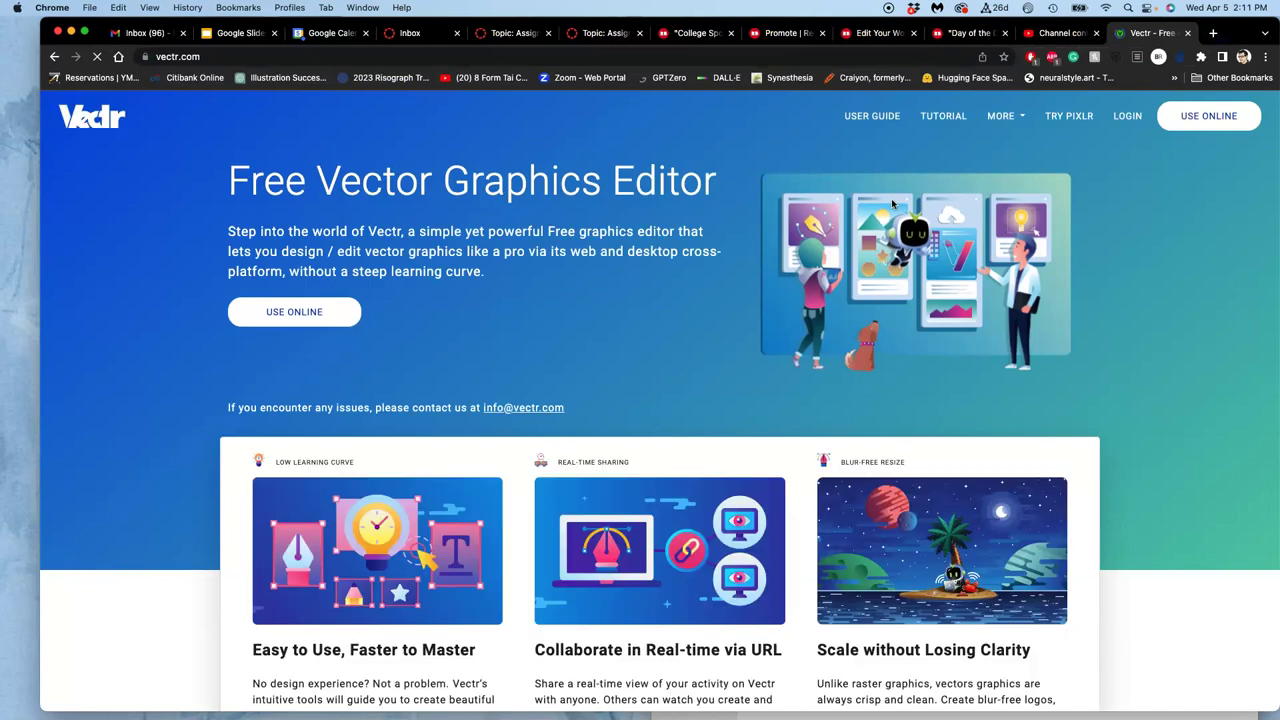
# - Log in to Vectr through Google with the NLC DIGITAL LAB account
pyautogui.click(1133, 118)
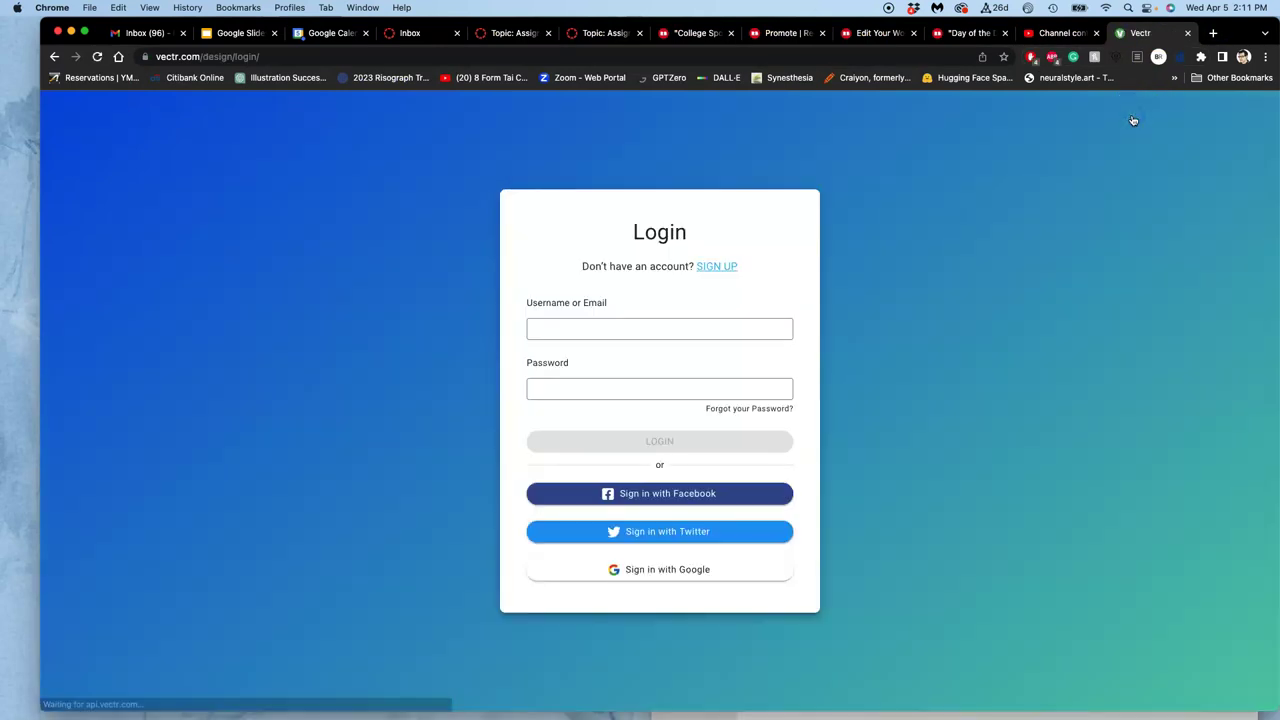
pyautogui.click(637, 567)
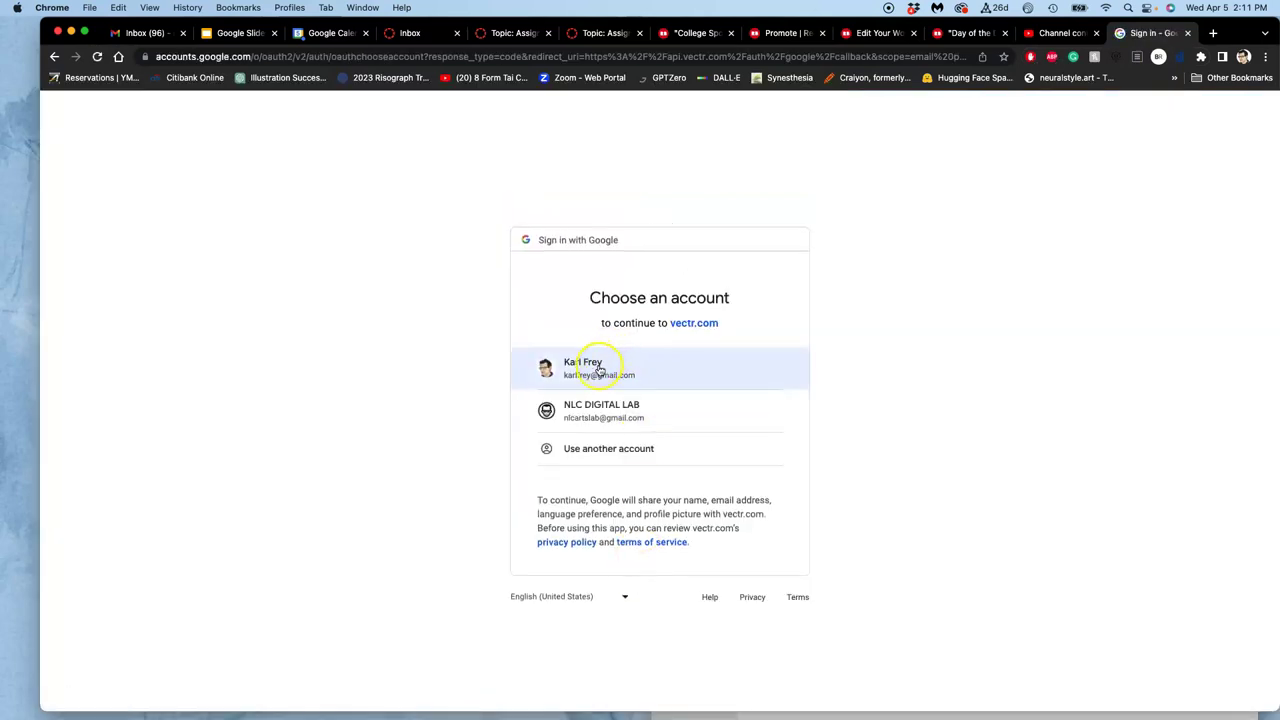
pyautogui.click(592, 412)
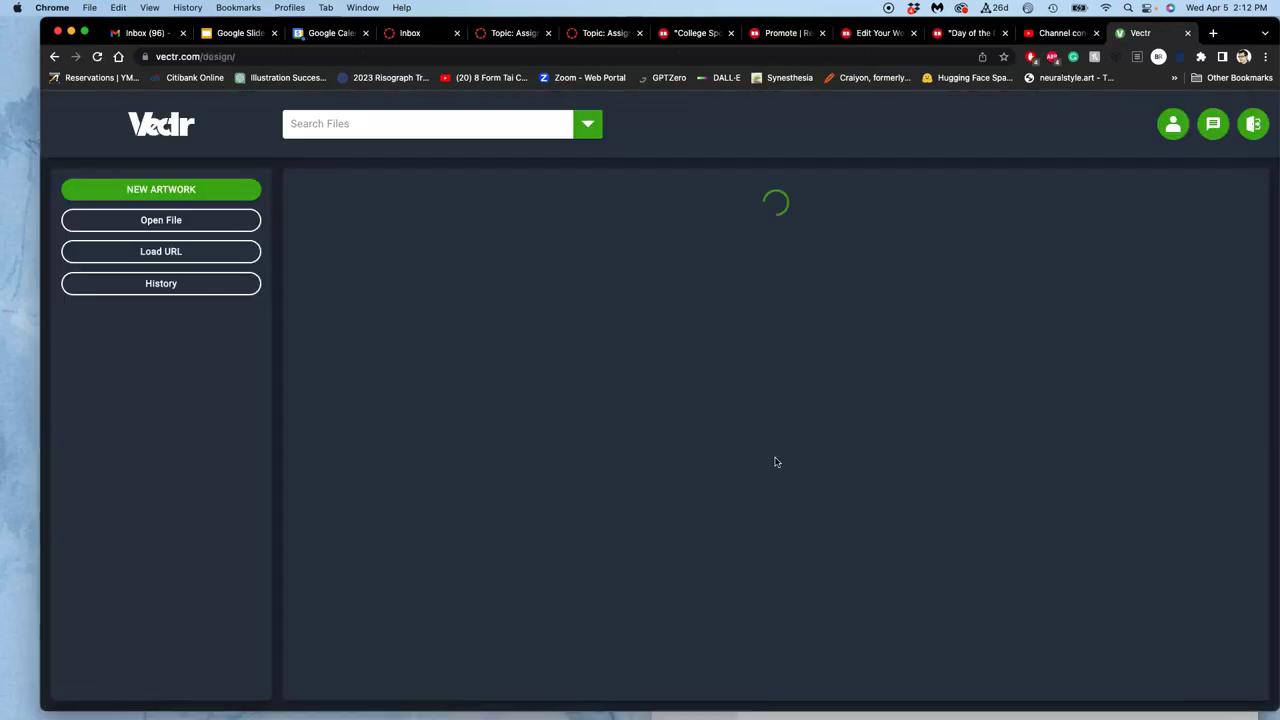
# - Open the first saved Assign 4 Refined Logo Sketch artwork and inspect its black bird shape
pyautogui.click(699, 314)
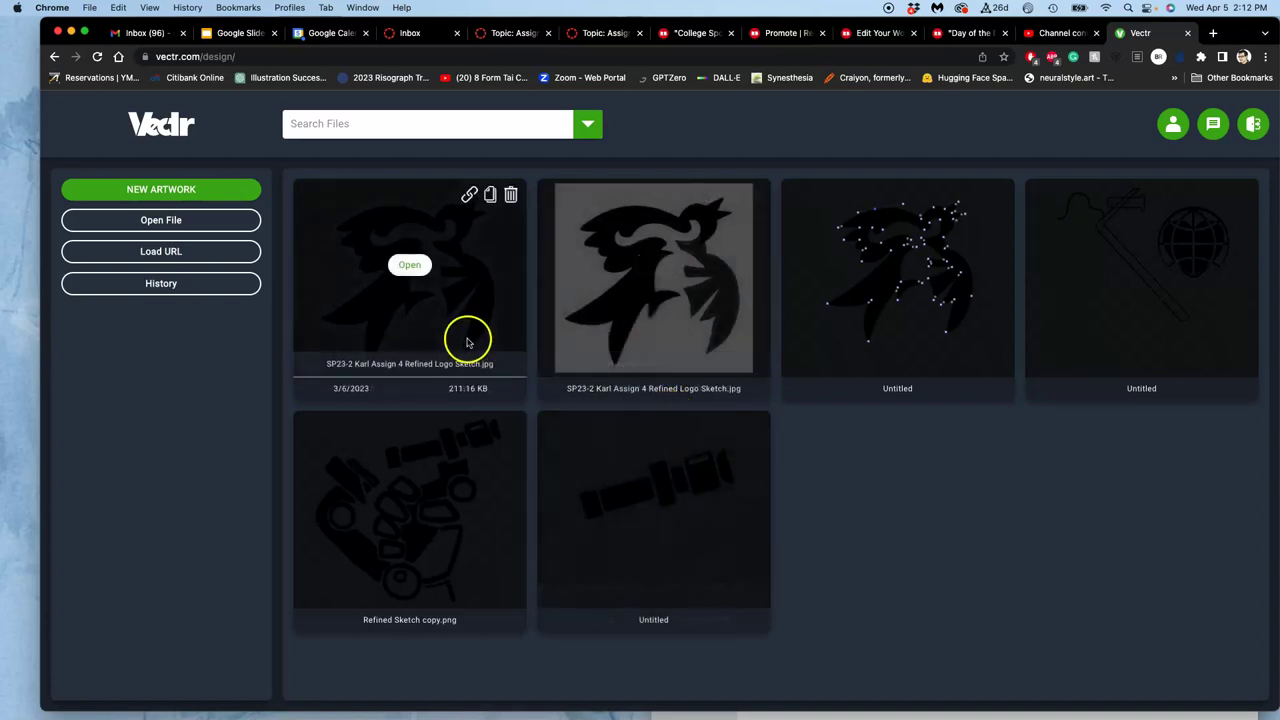
pyautogui.click(410, 270)
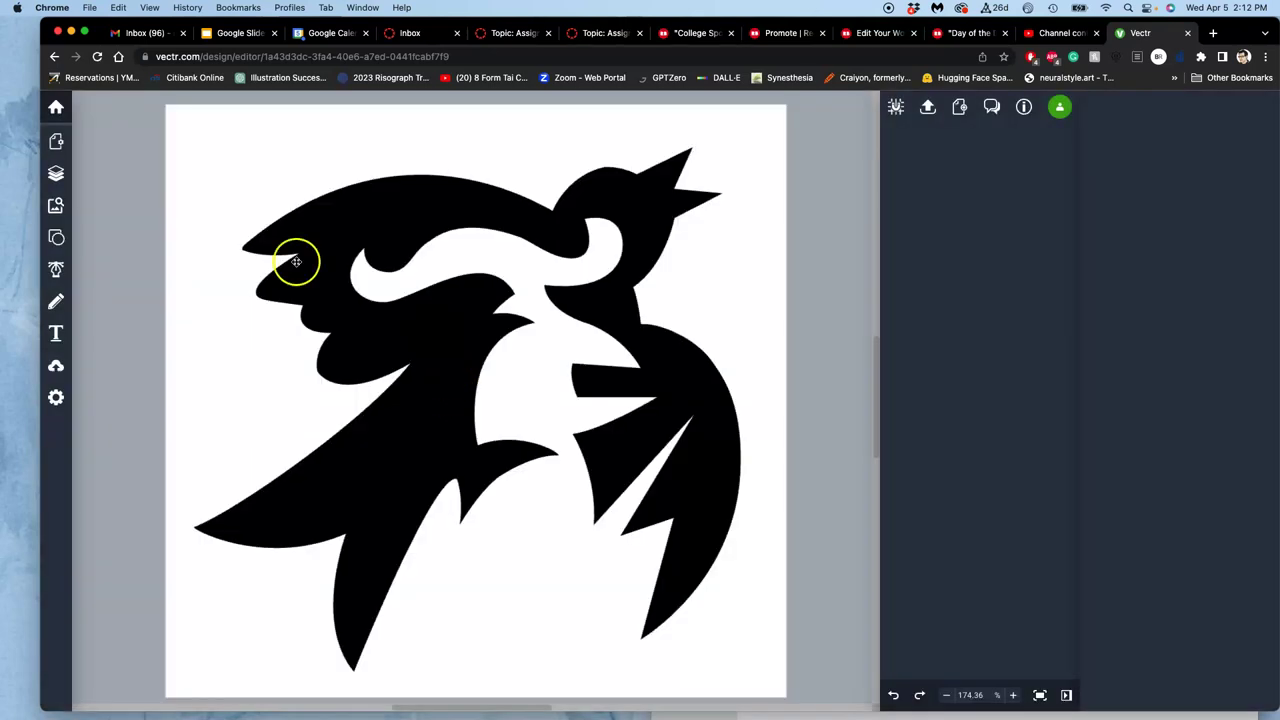
pyautogui.click(56, 141)
pyautogui.click(336, 237)
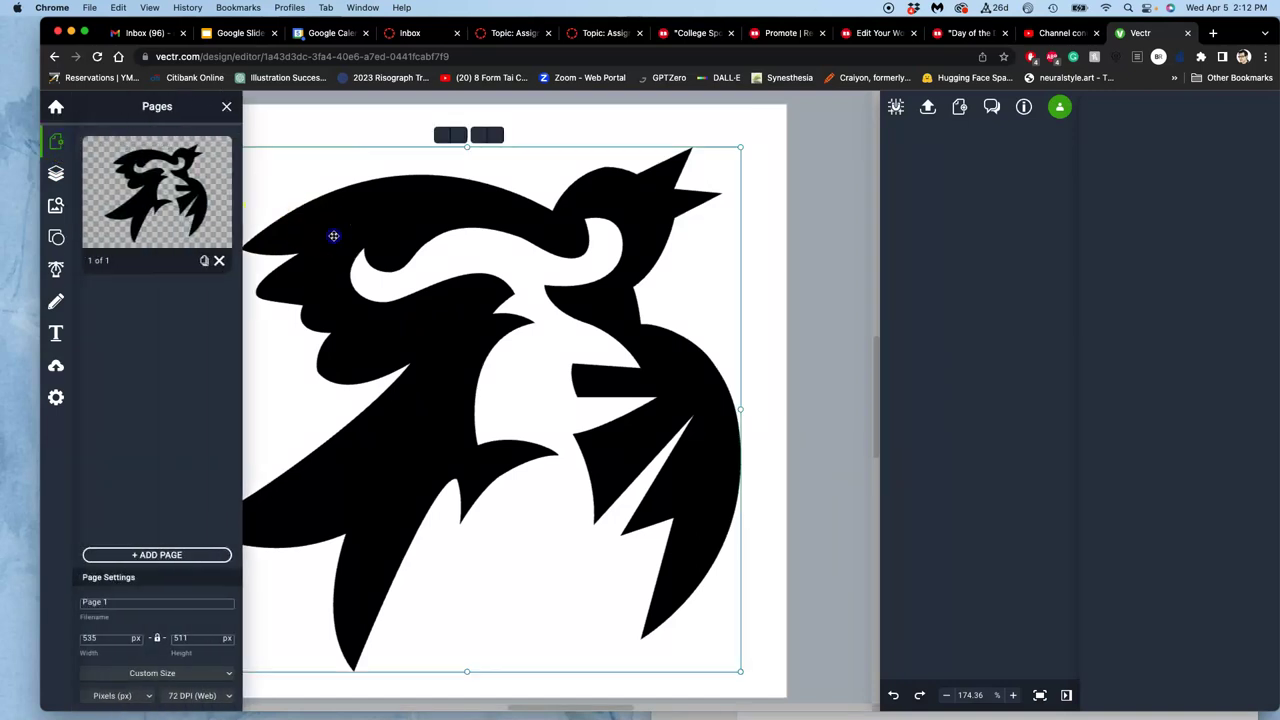
pyautogui.hscroll(-2, 429, 224)
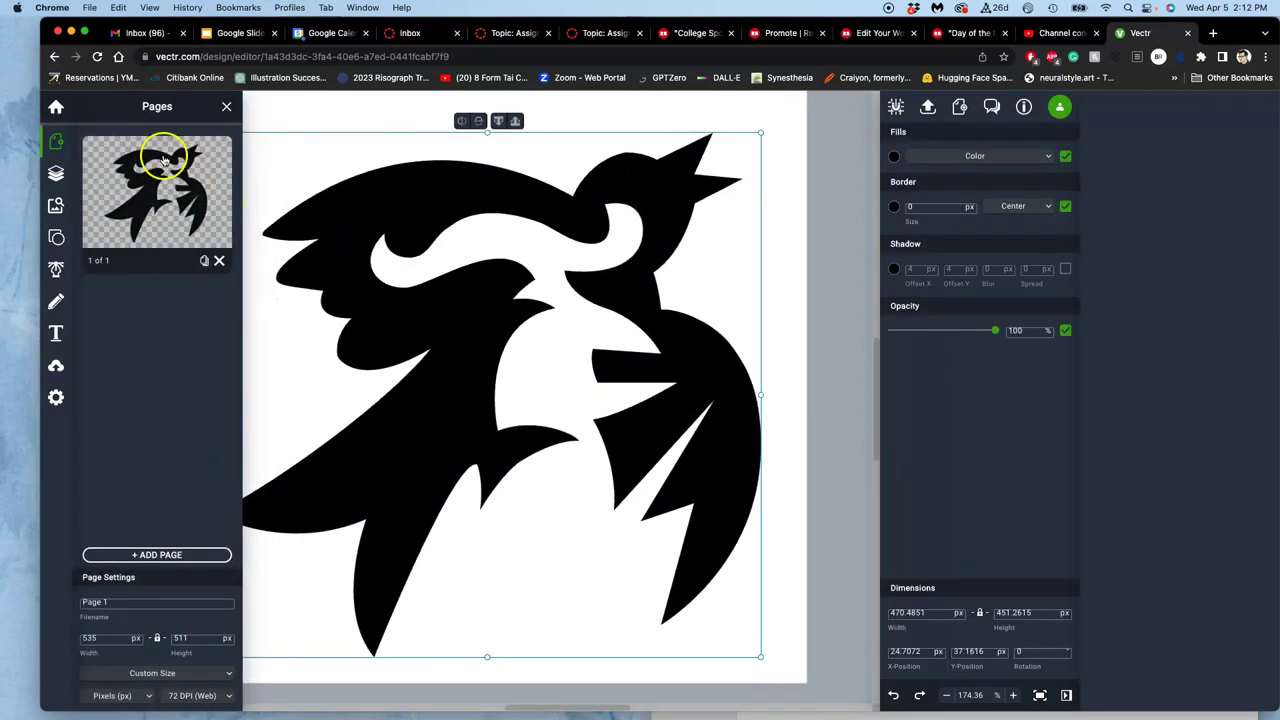
pyautogui.click(56, 269)
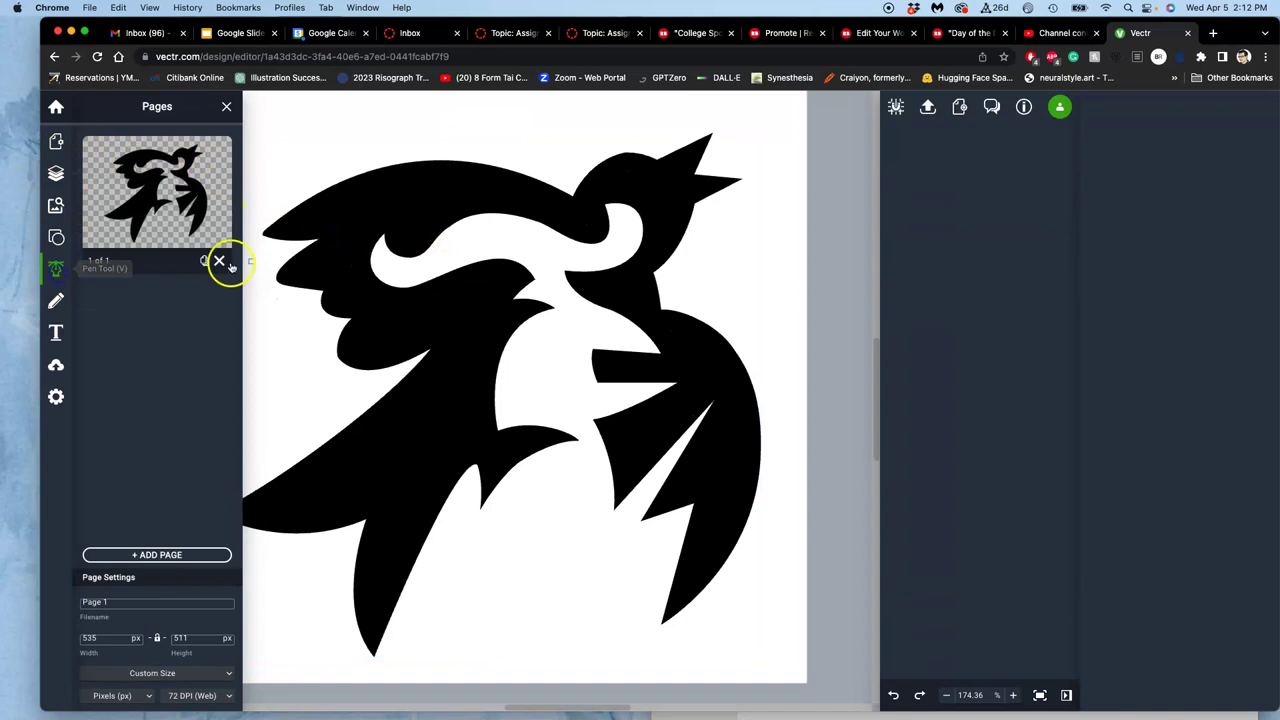
pyautogui.click(362, 217)
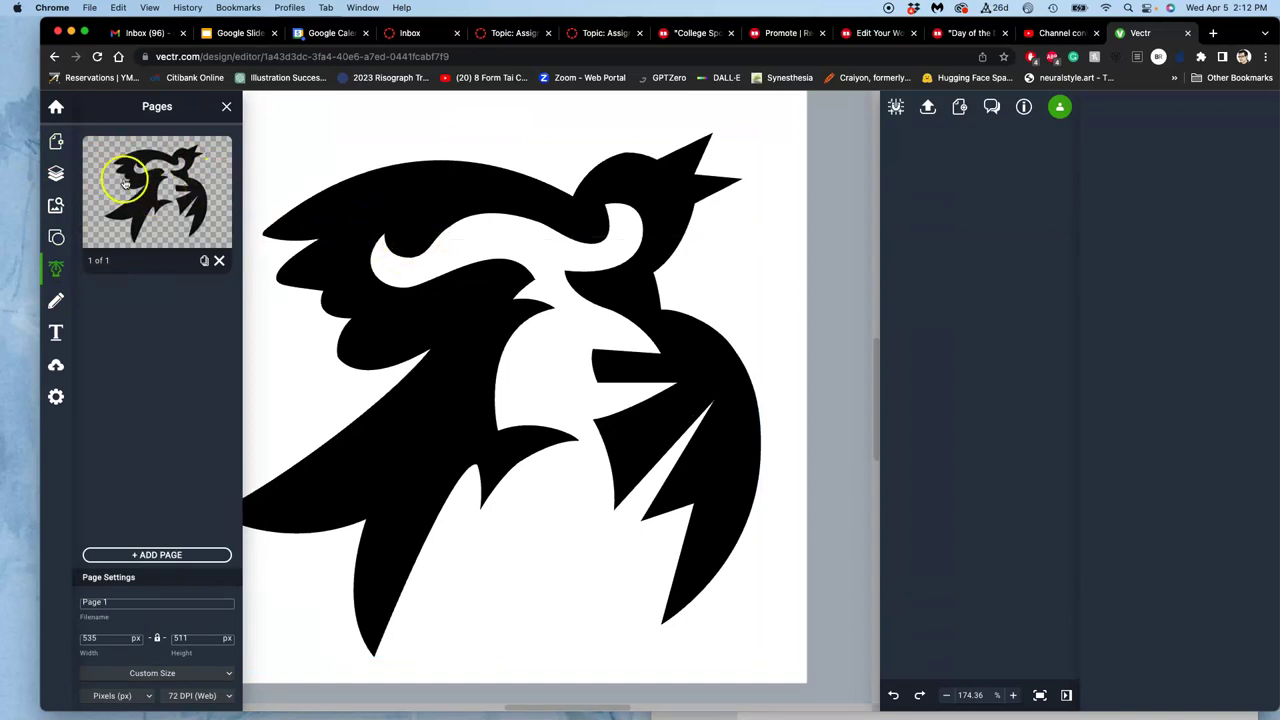
# - Reveal the bird logo's hidden sketch image, toggle its two hidden paths on and off, and return to the dashboard
pyautogui.click(57, 172)
pyautogui.moveTo(129, 149); pyautogui.dragTo(107, 201)
pyautogui.click(212, 206)
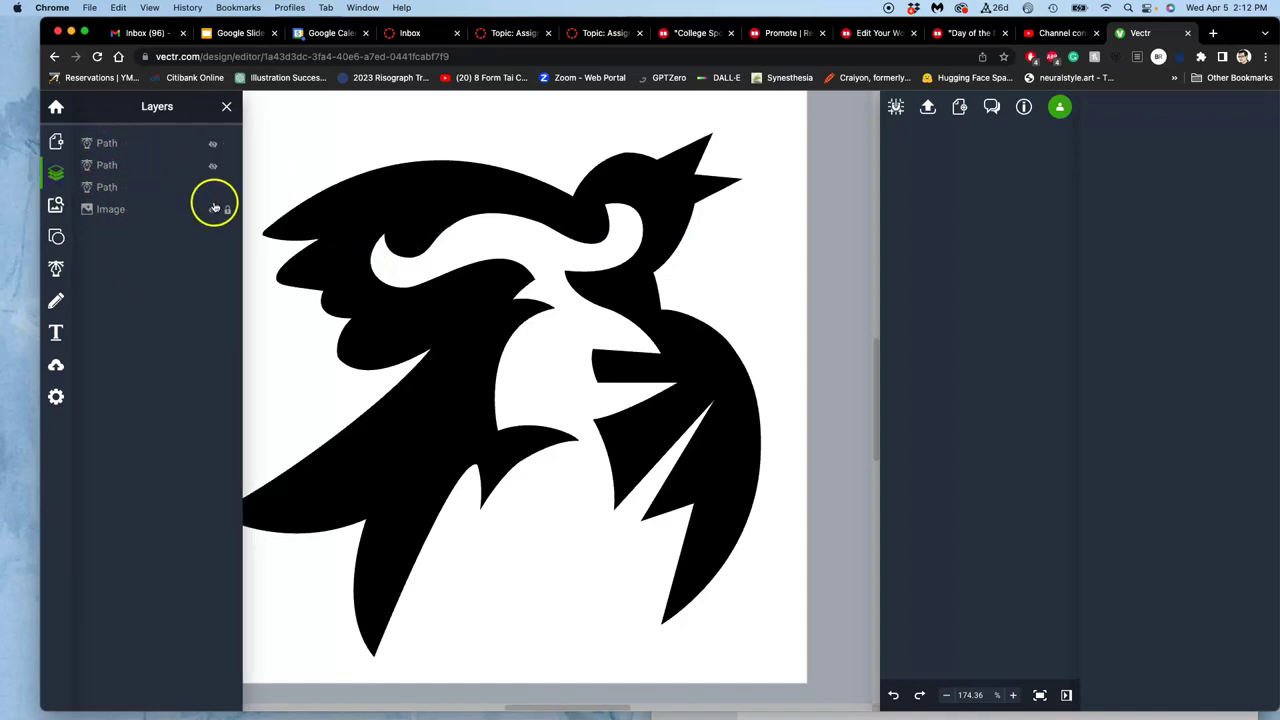
pyautogui.click(211, 168)
pyautogui.click(211, 168)
pyautogui.click(213, 145)
pyautogui.click(213, 145)
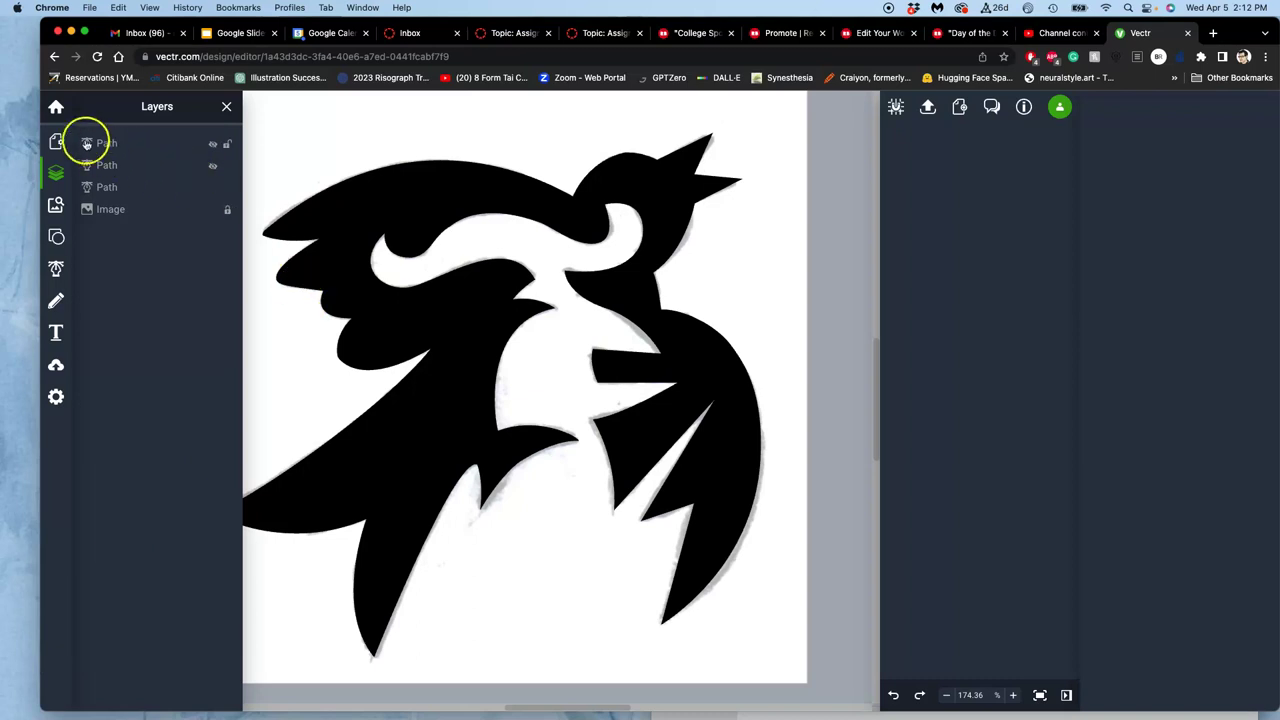
pyautogui.click(57, 108)
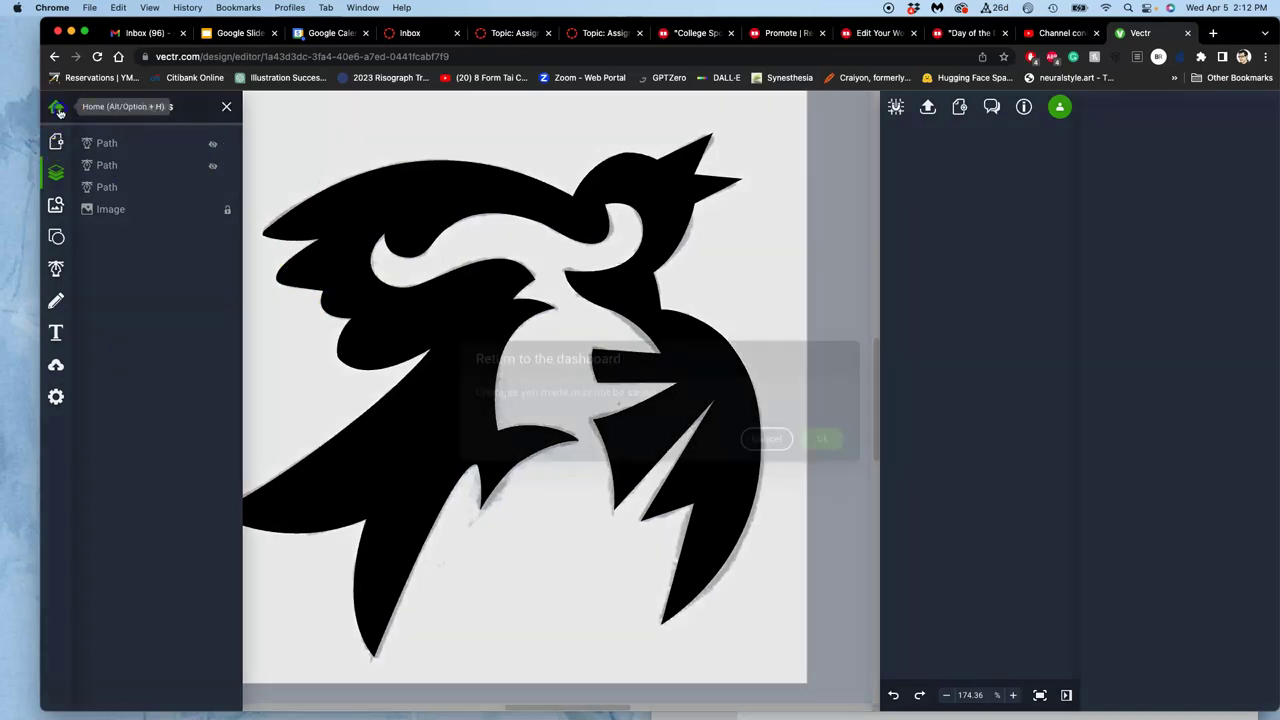
pyautogui.click(841, 431)
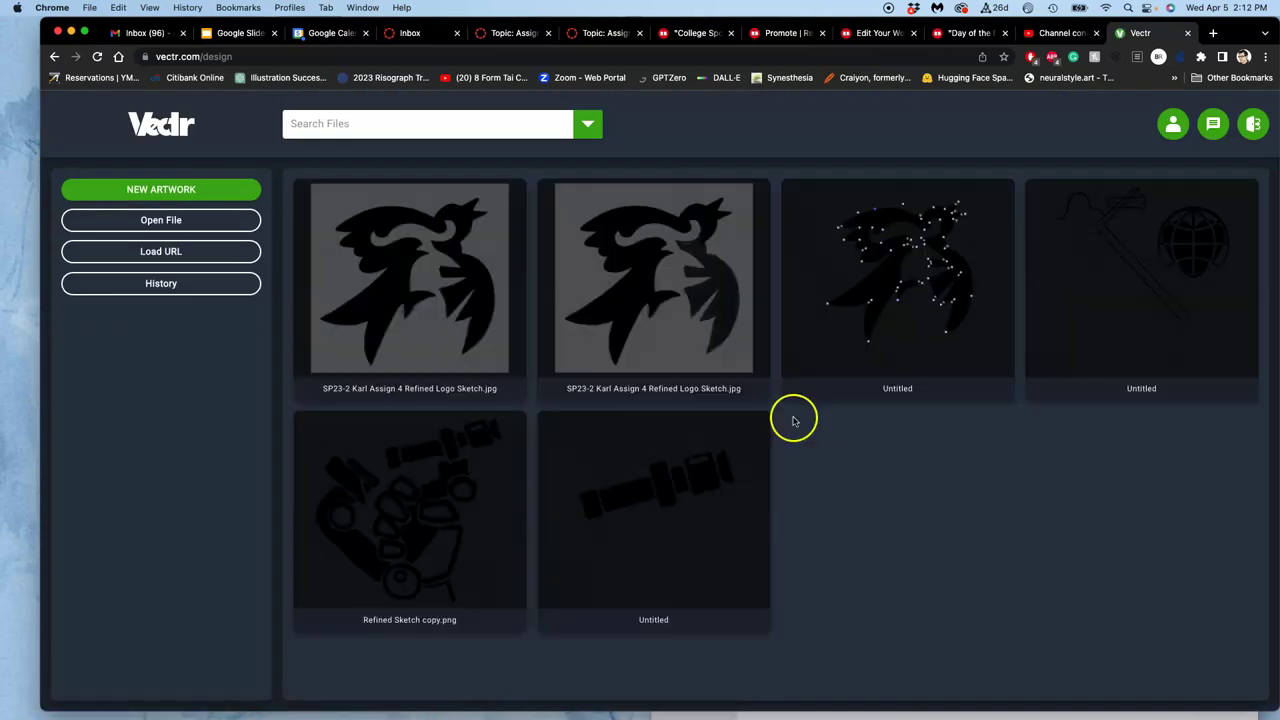
# - Create a new artwork named "Assign 6 Vector Type" from the 535 × 511 px Page 1 preset
pyautogui.moveTo(645, 289)
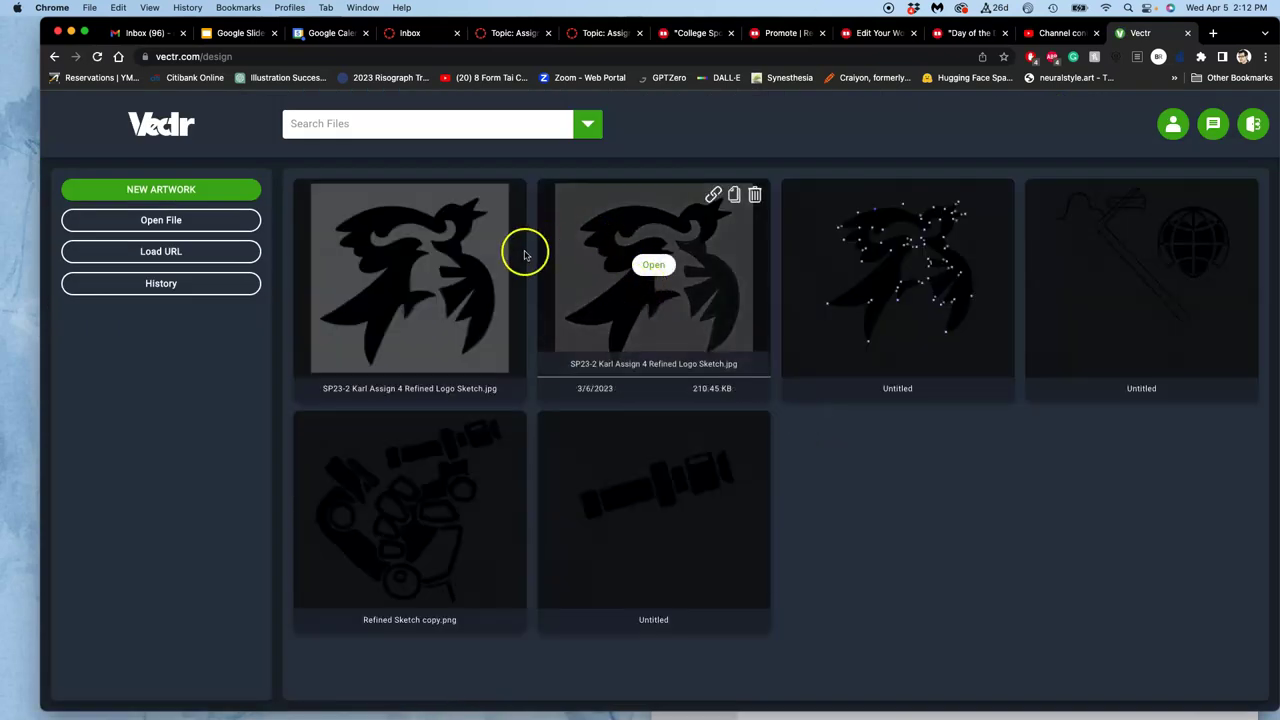
pyautogui.click(157, 194)
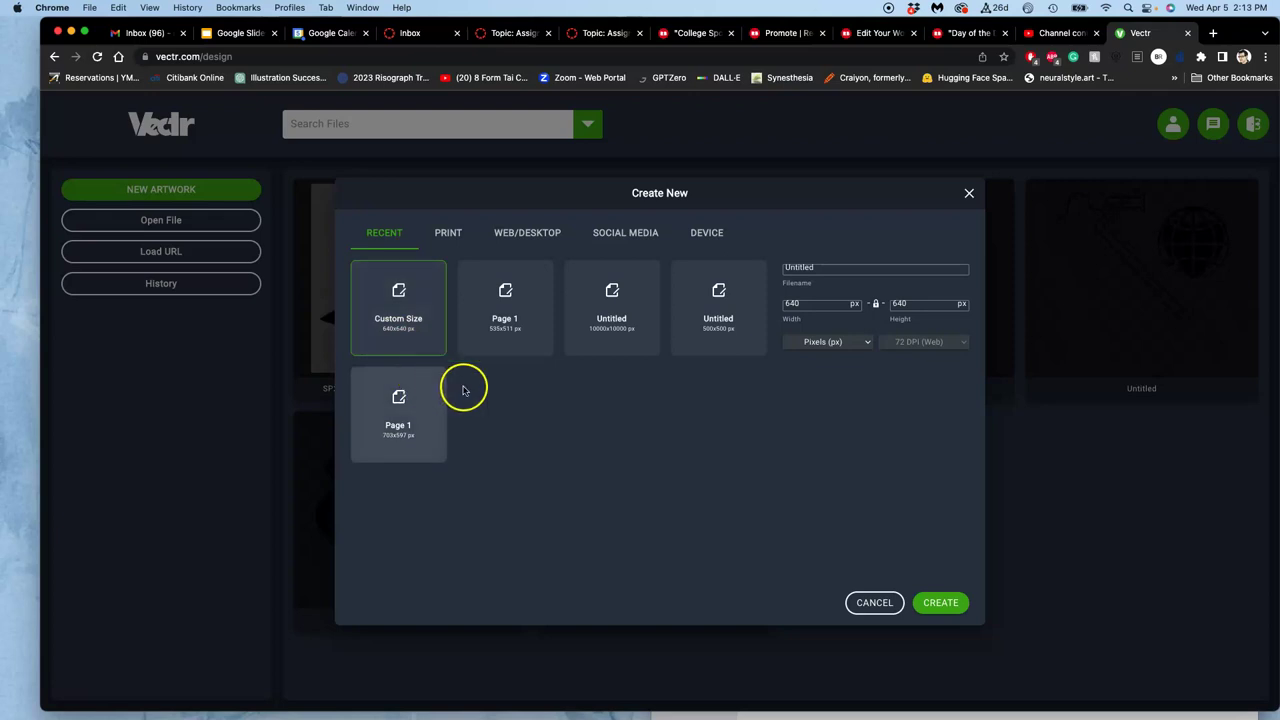
pyautogui.click(507, 313)
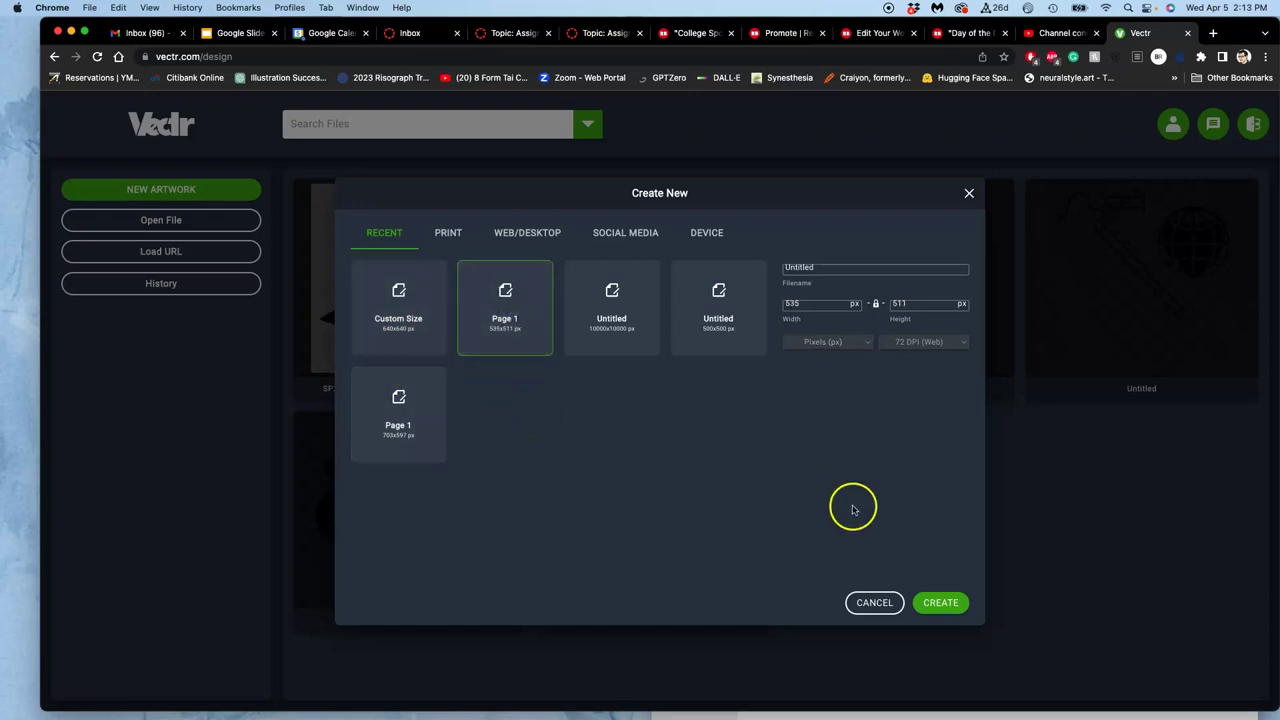
pyautogui.doubleClick(816, 267)
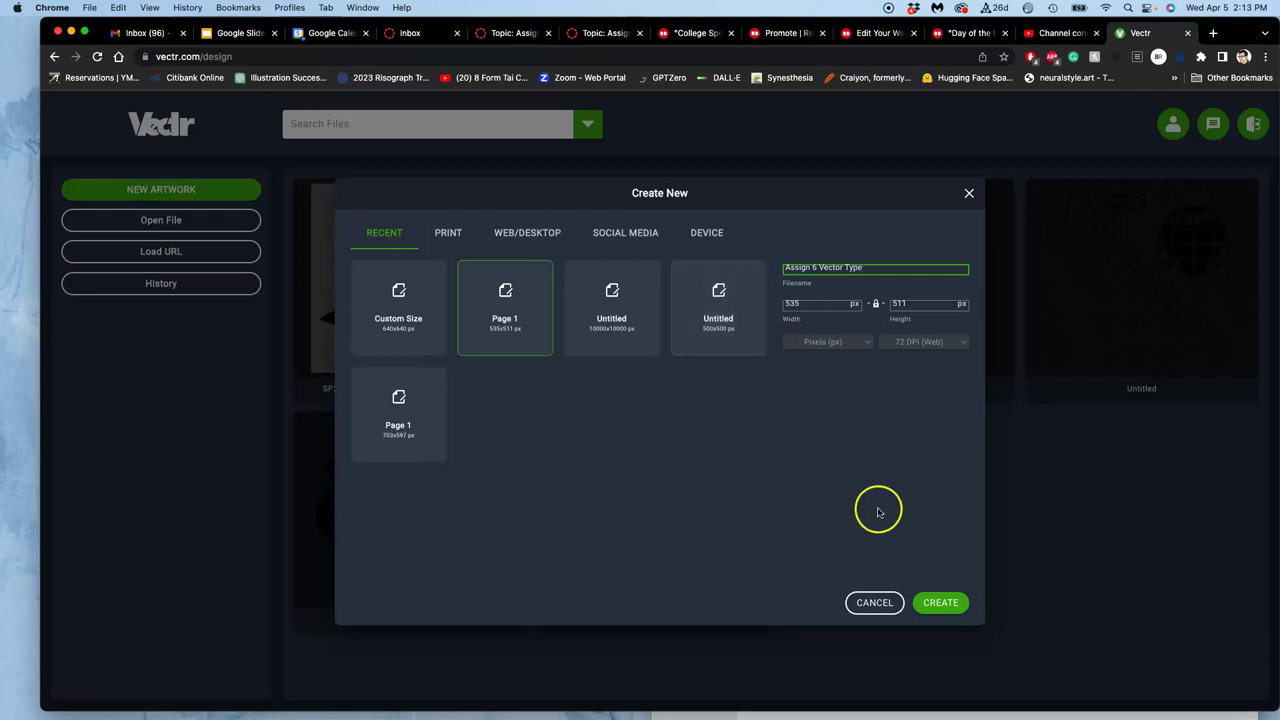
pyautogui.click(941, 602)
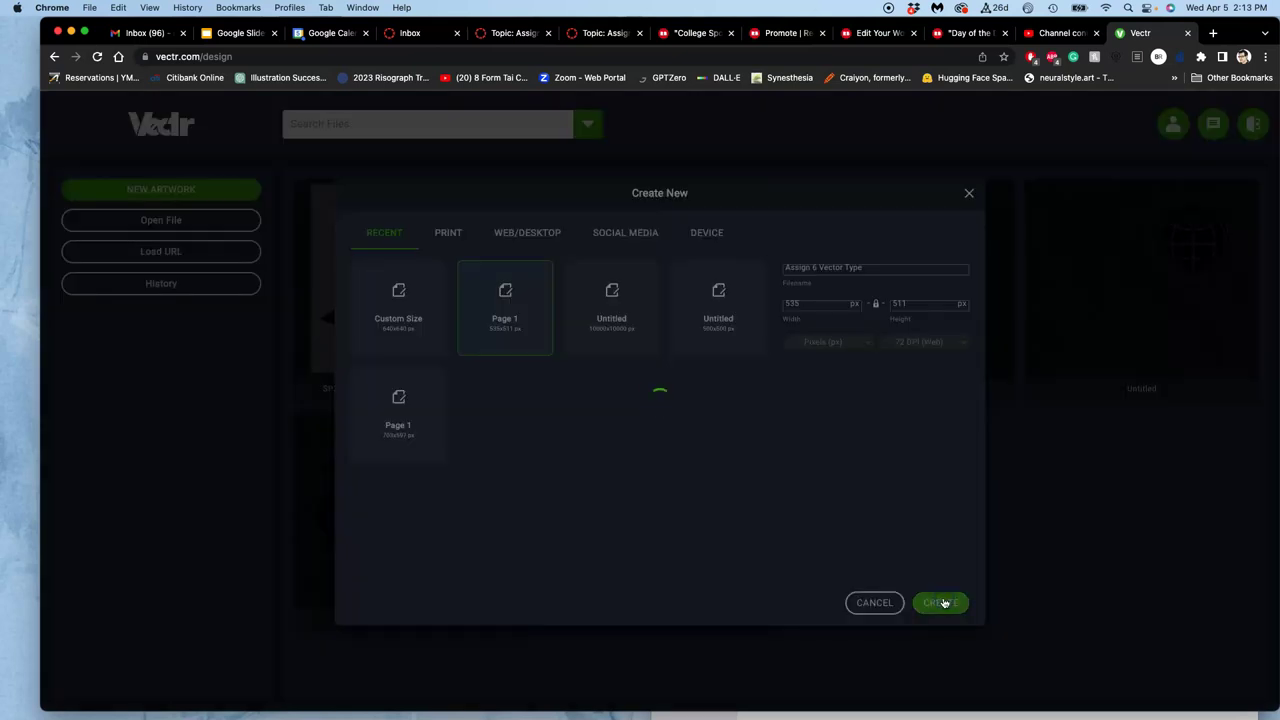